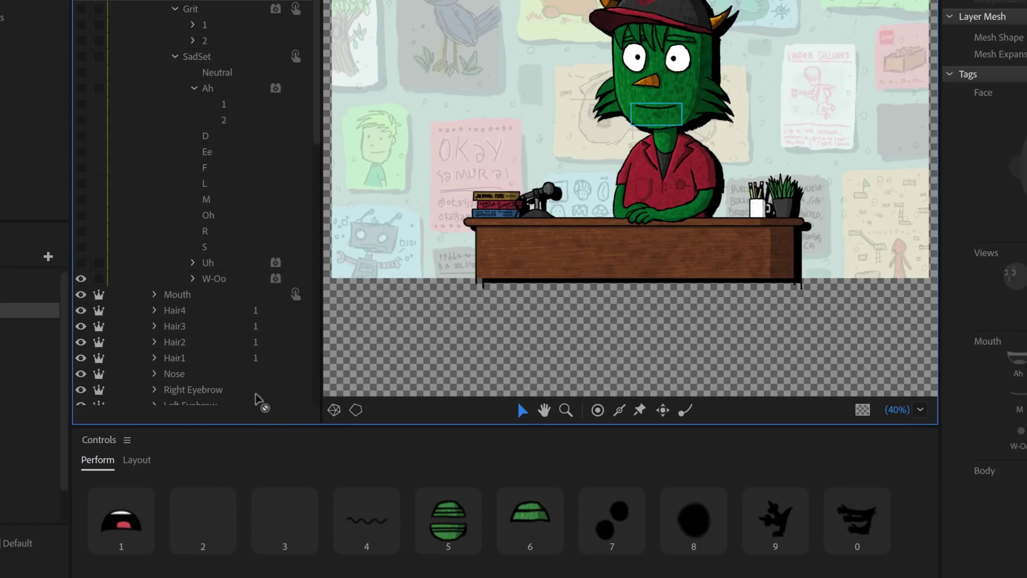
# - Add the two selected layers to the Martin puppet's Blink trigger
pyautogui.scroll(-1, 260, 401)
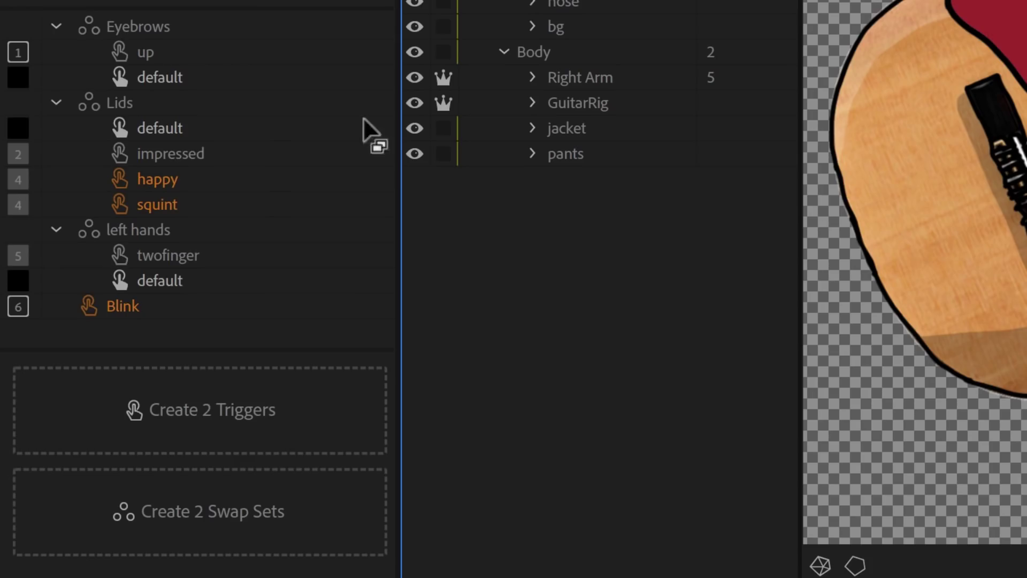
pyautogui.moveTo(362, 118); pyautogui.dragTo(152, 304)
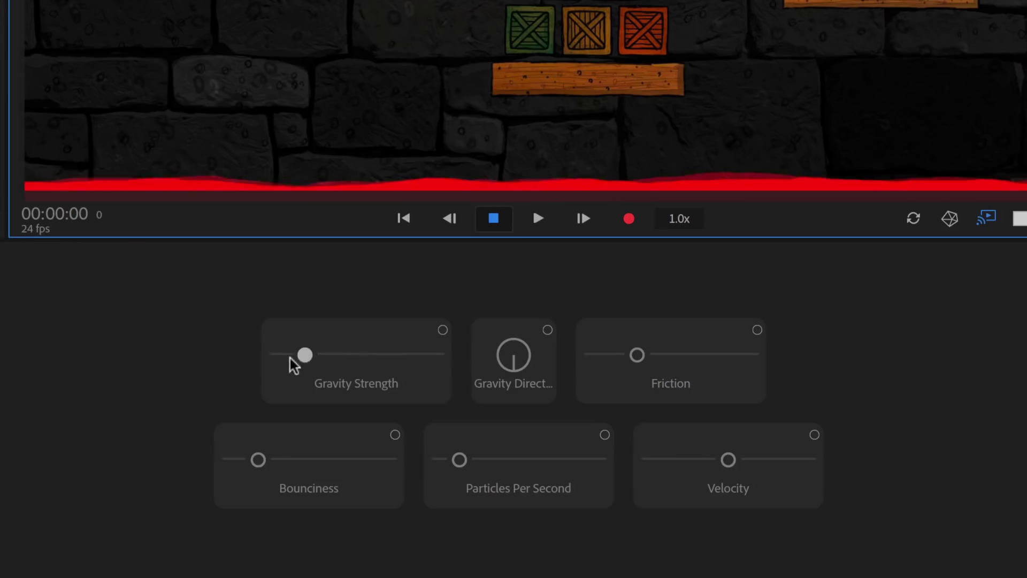
# - Lower the Gravity Strength slightly and raise the Velocity and Particles Per Second in the crate scene
pyautogui.moveTo(290, 358); pyautogui.dragTo(288, 369)
pyautogui.moveTo(727, 458); pyautogui.dragTo(749, 466)
pyautogui.moveTo(460, 460); pyautogui.dragTo(488, 463)
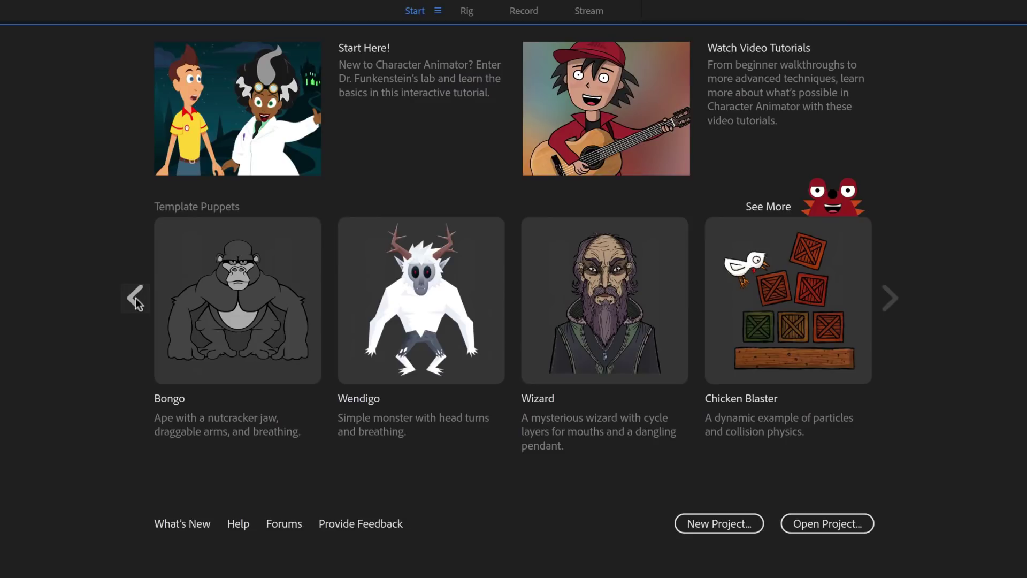
# - Browse back through the template puppets on the start page
pyautogui.click(135, 298)
pyautogui.click(136, 297)
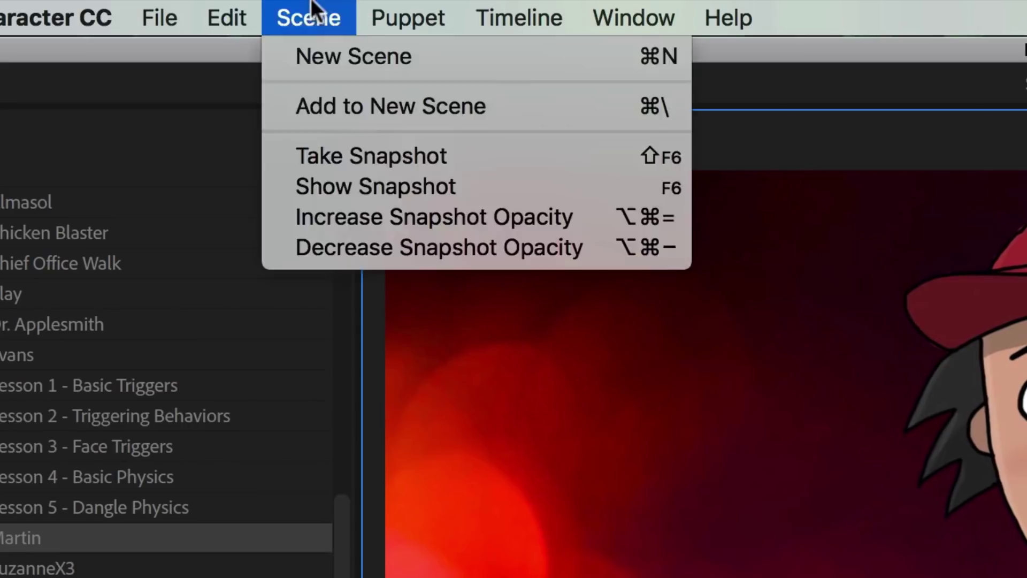
# - Take a snapshot of the Martin scene
pyautogui.click(530, 162)
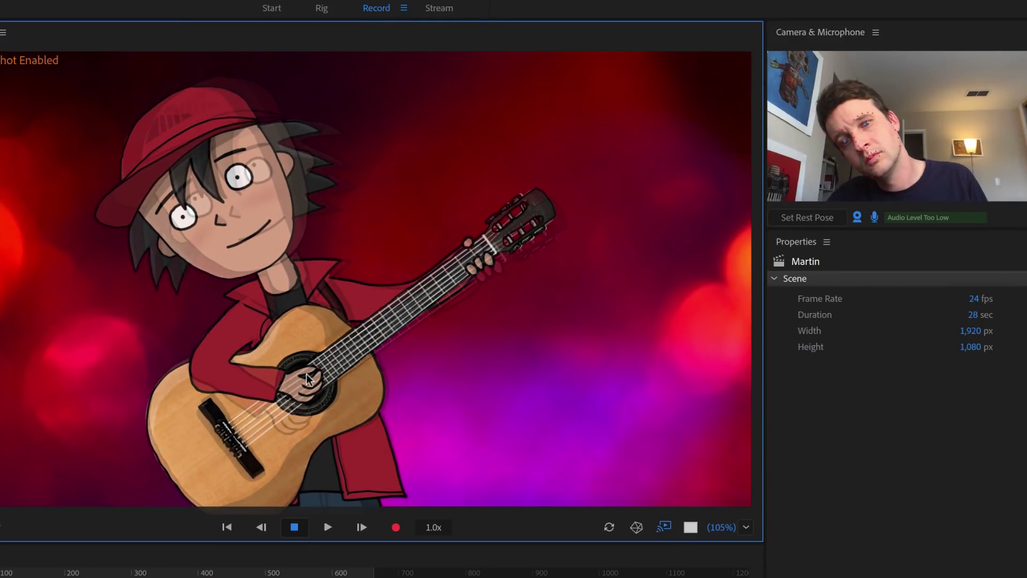
pyautogui.hotkey('ctrl', 'r')
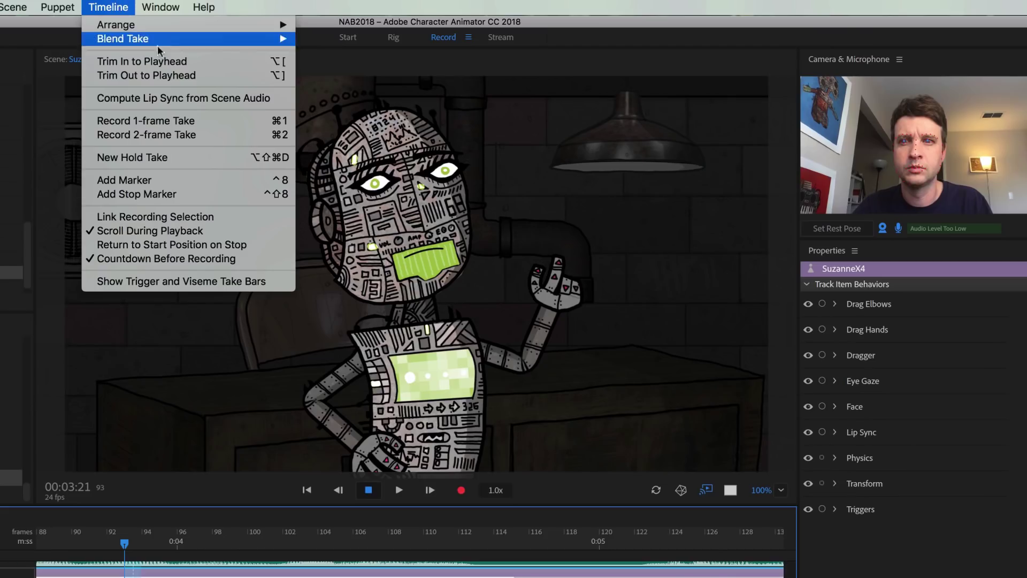
# - Create a new hold take for SuzanneX4's face Camera Input at 00:03:21
pyautogui.click(210, 156)
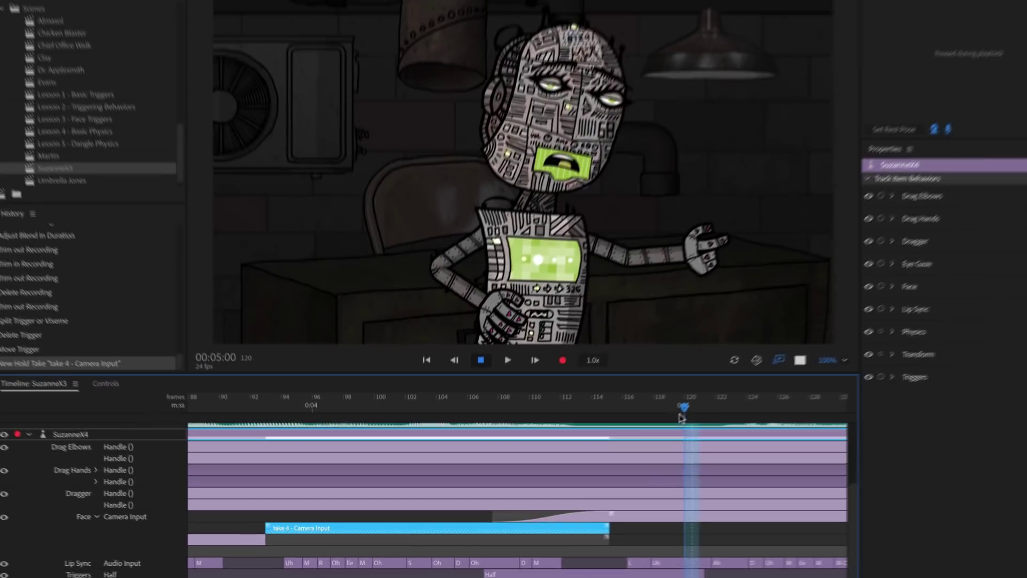
pyautogui.moveTo(425, 430); pyautogui.dragTo(289, 438)
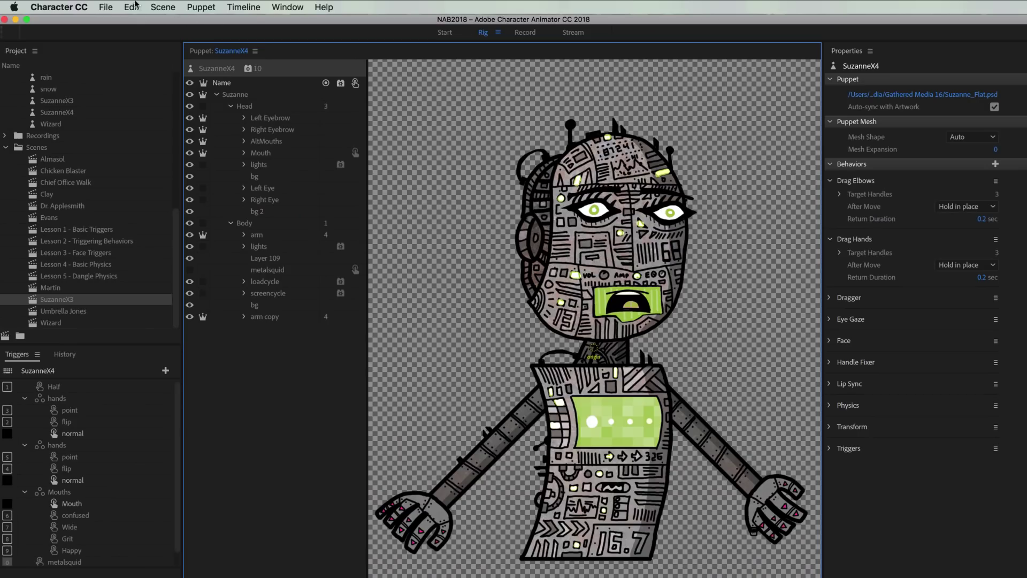
# - Copy the SuzanneX4 puppet's behaviors and paste them onto the Evans puppet
pyautogui.click(140, 9)
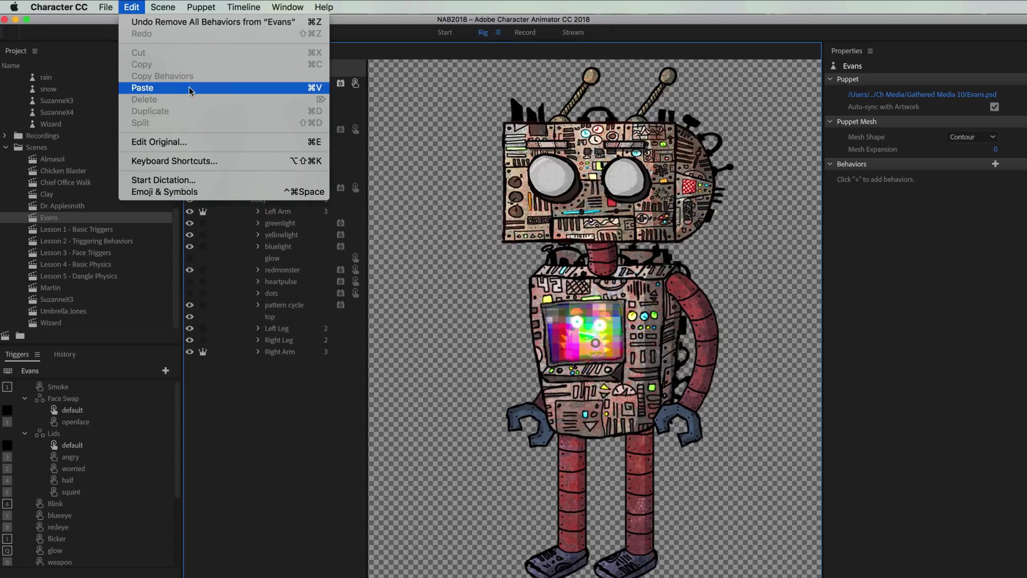
pyautogui.click(191, 88)
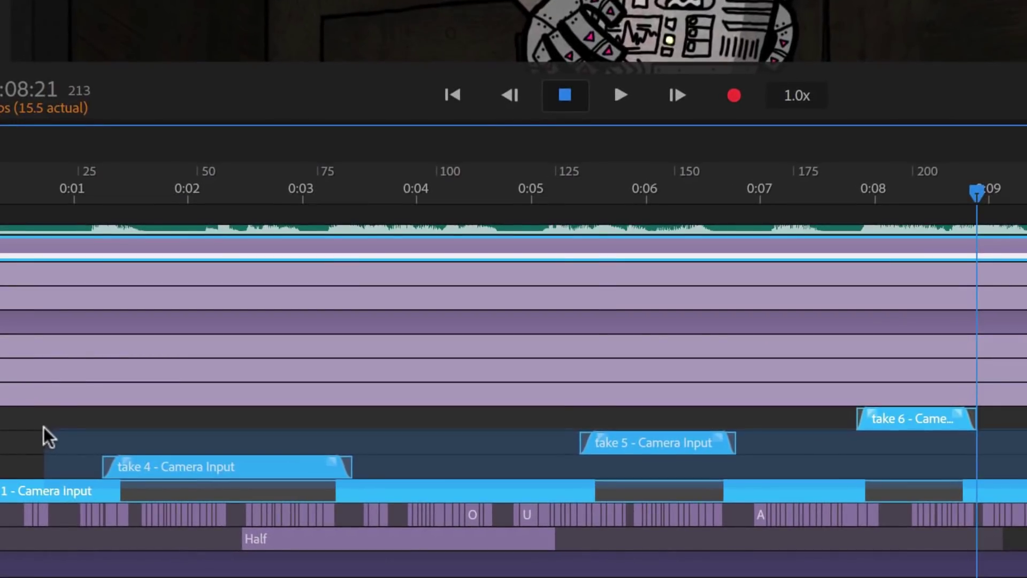
# - Select the face Camera Input takes and place the playhead at about 0:01
pyautogui.click(96, 205)
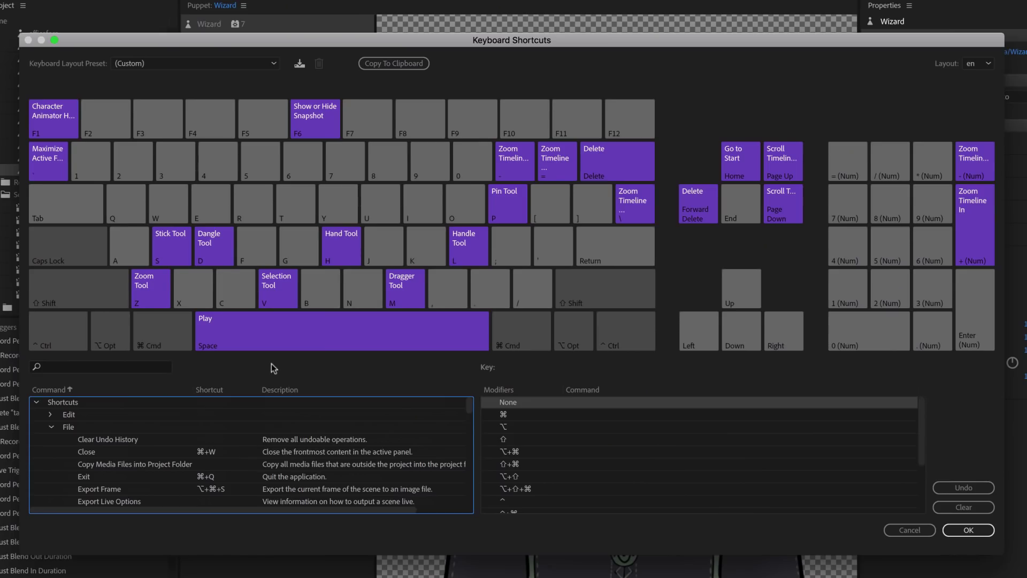
# - Assign Shift+Cmd+C to the Camera & Microphone panel command and start a Shift+Cmd shortcut for the Controls command
pyautogui.press('super')
pyautogui.press('shift')
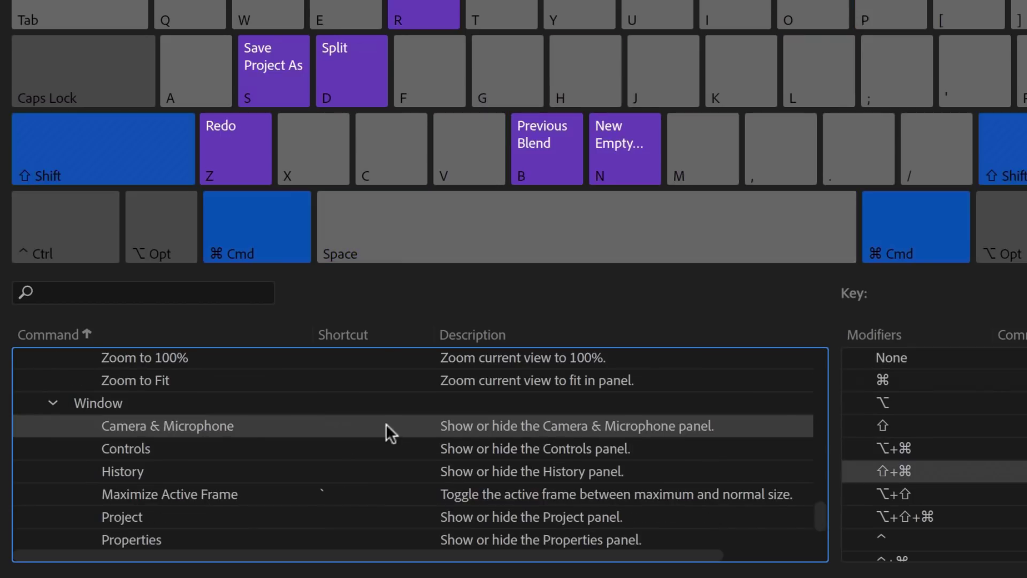
pyautogui.click(231, 297)
pyautogui.moveTo(386, 173); pyautogui.dragTo(370, 450)
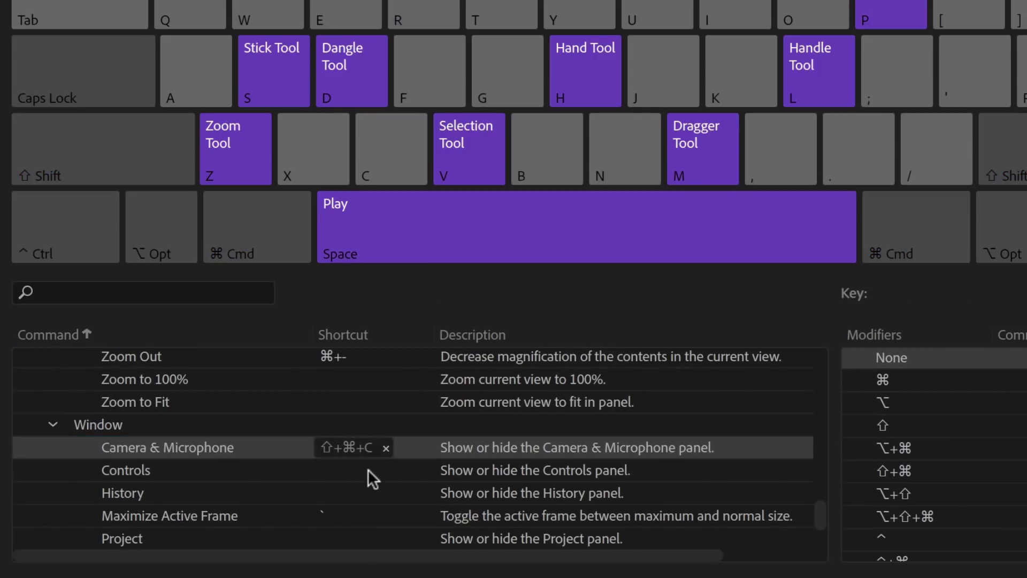
pyautogui.click(368, 468)
pyautogui.press('shift+super')
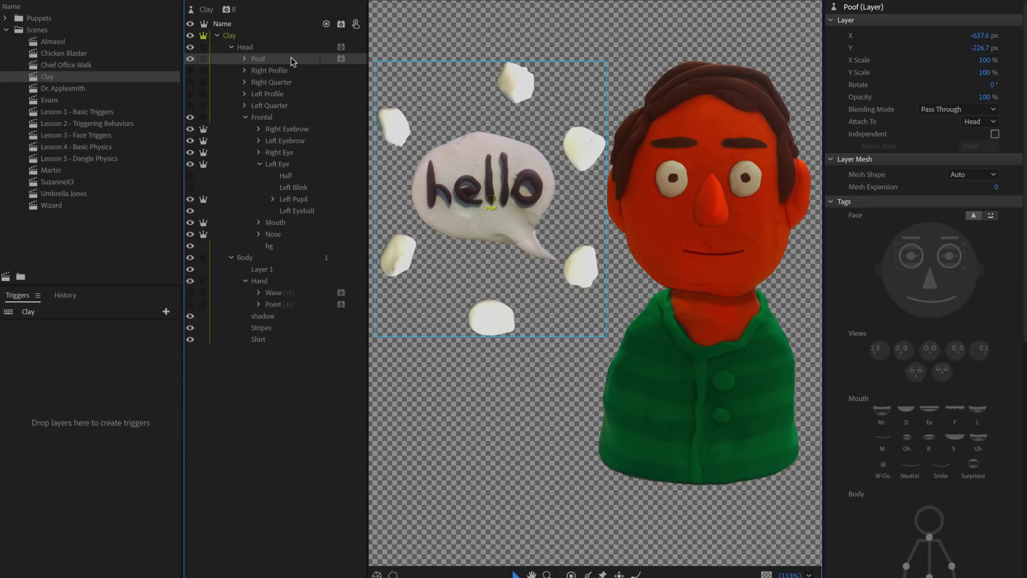
# - Add the Clay puppet's Poof layer to its triggers
pyautogui.moveTo(292, 61); pyautogui.dragTo(230, 127)
pyautogui.moveTo(183, 316); pyautogui.dragTo(158, 521)
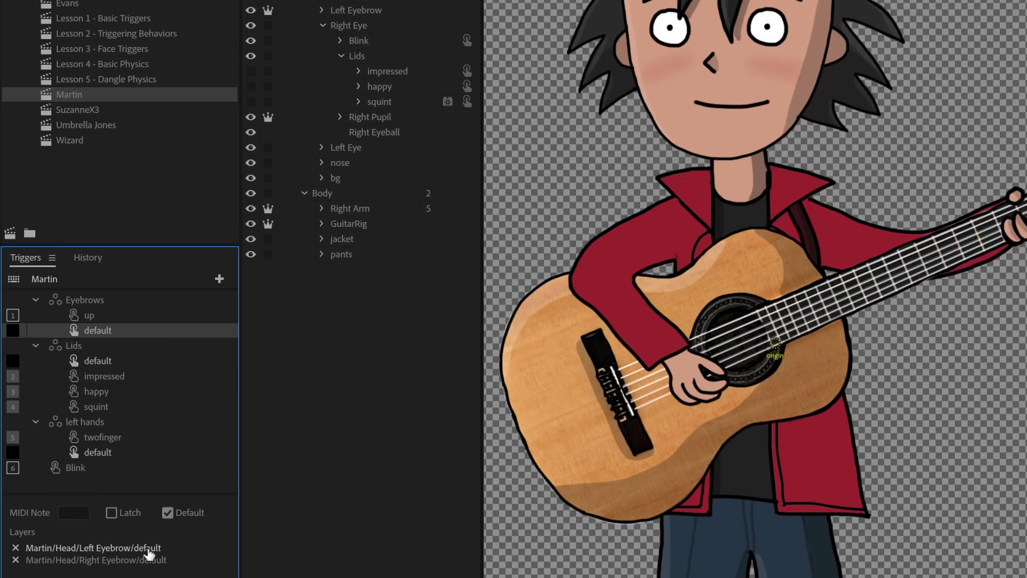
# - Locate the left eyebrow layer used by Martin's default trigger and the triggers linked to the right eye's happy and squint layers
pyautogui.click(148, 549)
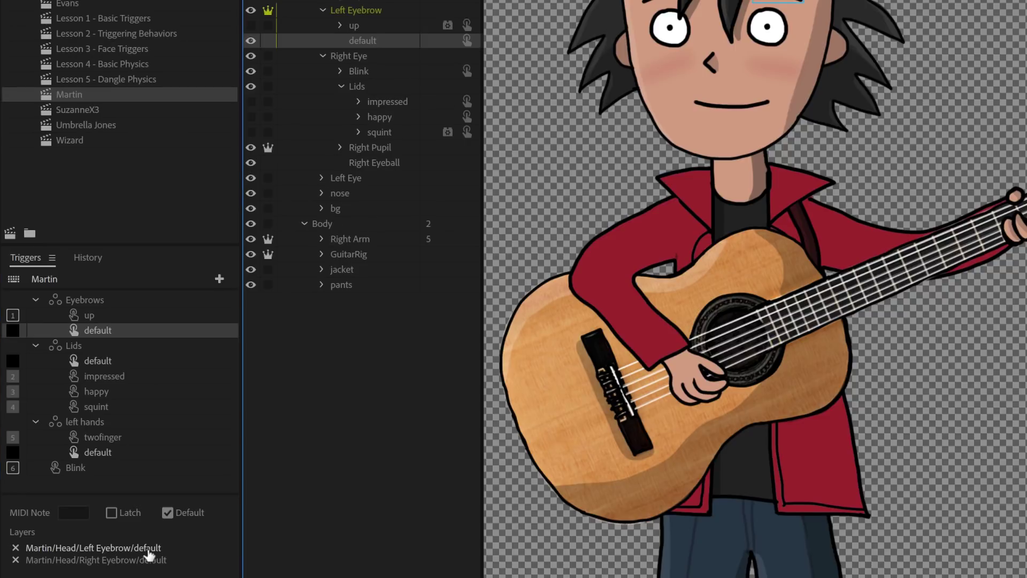
pyautogui.click(469, 117)
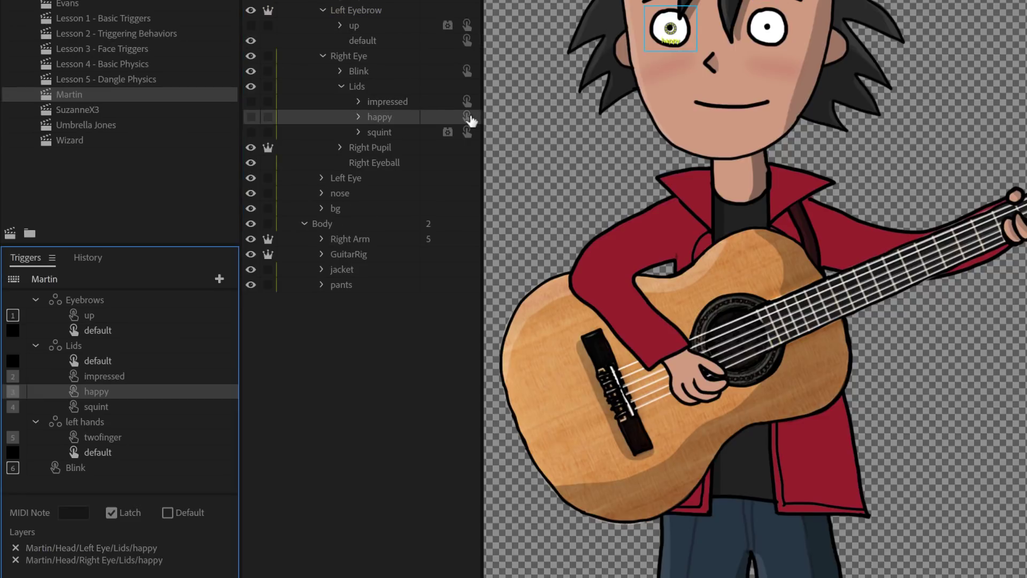
pyautogui.click(467, 132)
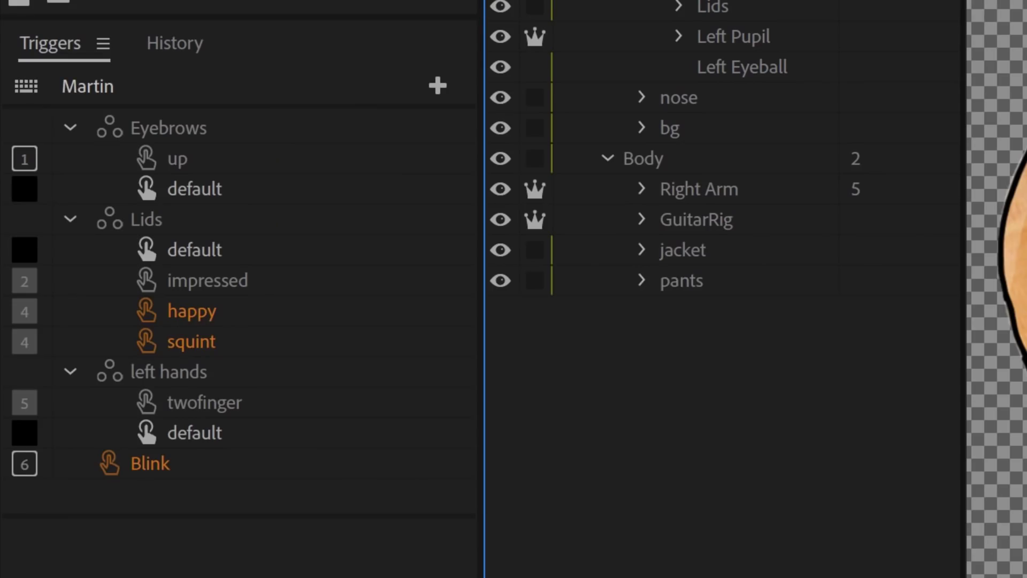
# - Add the blink layers to Martin's Blink trigger and assign key 3 to the happy trigger
pyautogui.moveTo(601, 5); pyautogui.dragTo(356, 470)
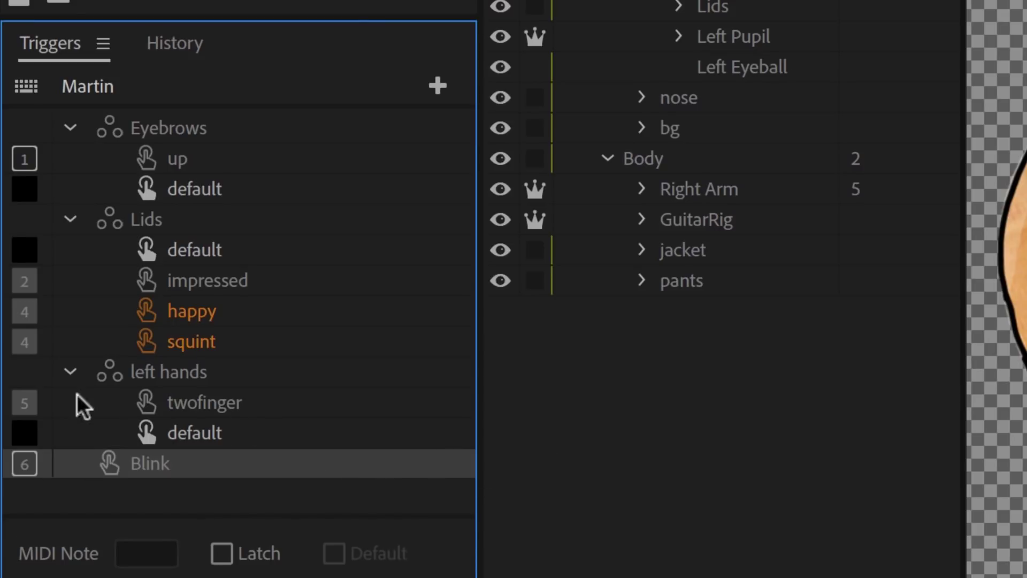
pyautogui.doubleClick(30, 314)
pyautogui.write('3')
pyautogui.press('Return')
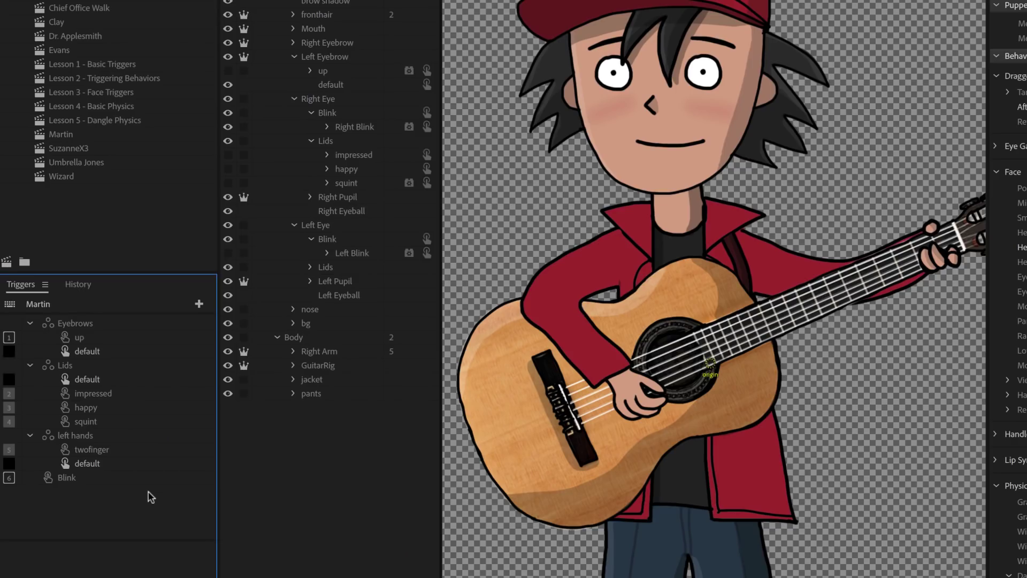
# - Copy all of Martin's triggers and paste them into the Almasol puppet
pyautogui.hotkey('ctrl', 'a')
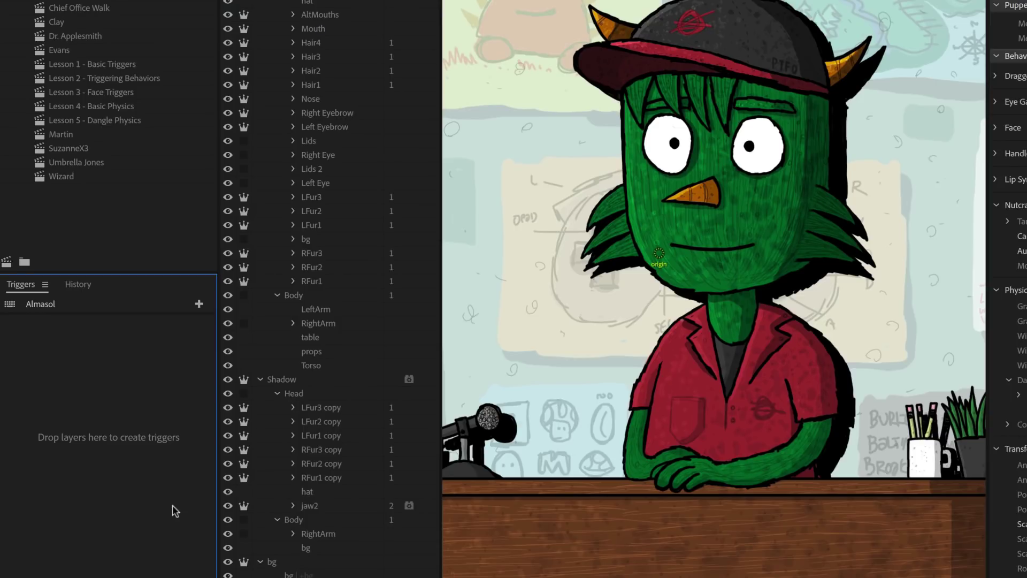
pyautogui.hotkey('ctrl', 'v')
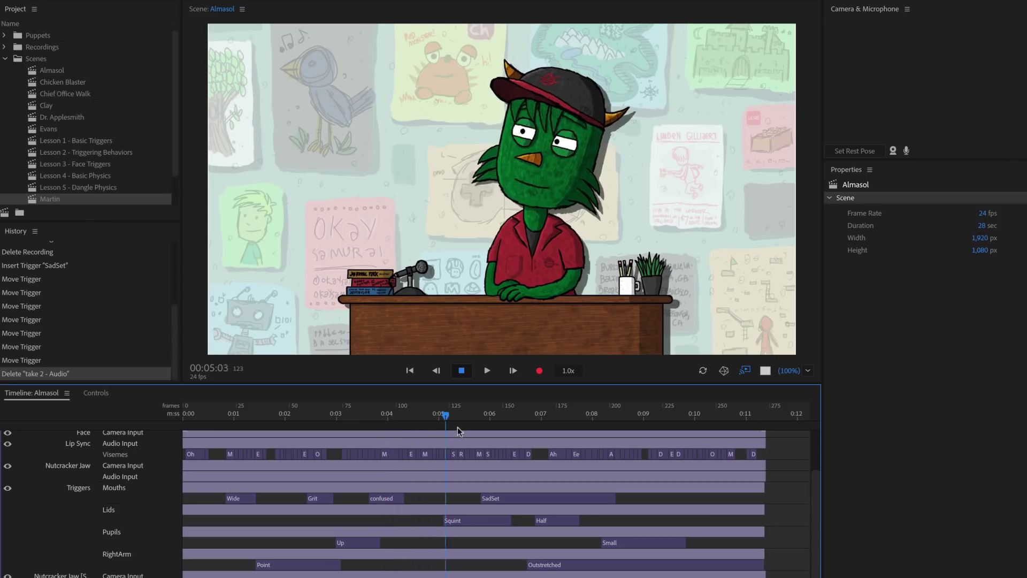
# - Move the SadSet mouth trigger to start at about 0:08 and trim the Small pupils trigger to end at about 0:09
pyautogui.moveTo(458, 426); pyautogui.dragTo(669, 423)
pyautogui.click(554, 497)
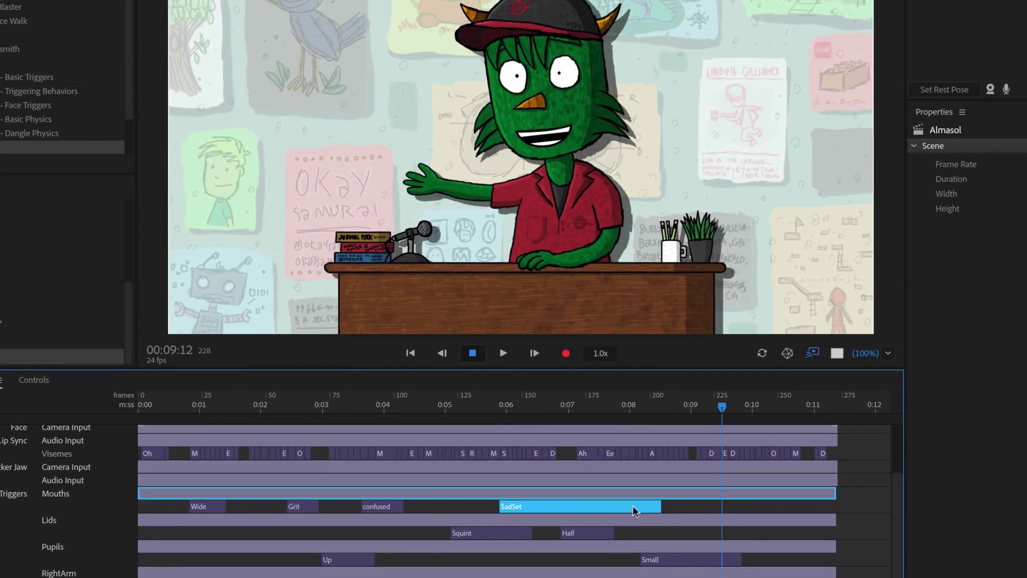
pyautogui.moveTo(632, 505); pyautogui.dragTo(737, 506)
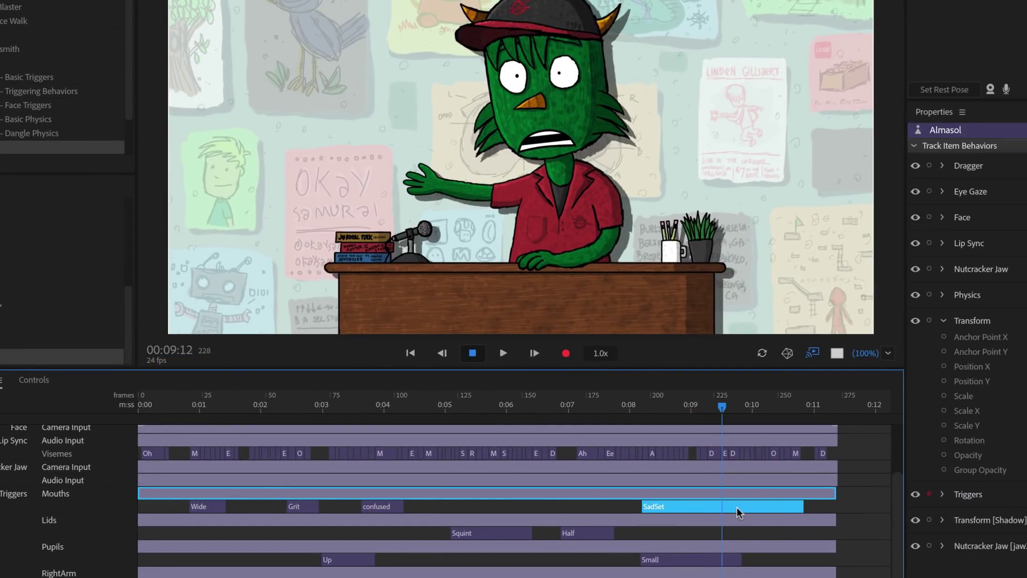
pyautogui.click(726, 558)
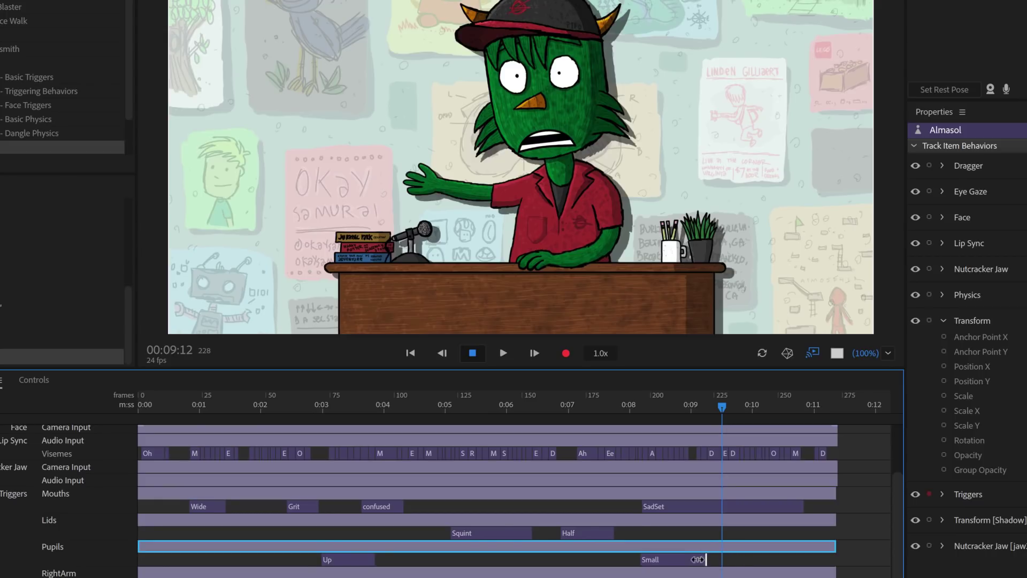
pyautogui.click(275, 11)
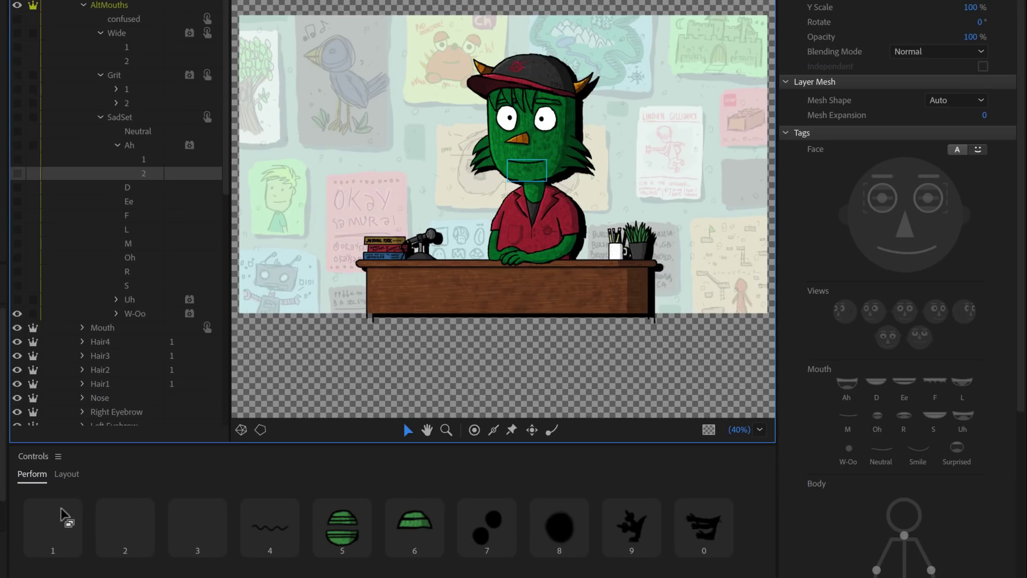
# - Use Wide and Grit mouth layers as thumbnails for trigger controls 2 and 3, and add a Position Y slider beside Opacity
pyautogui.moveTo(129, 61); pyautogui.dragTo(152, 478)
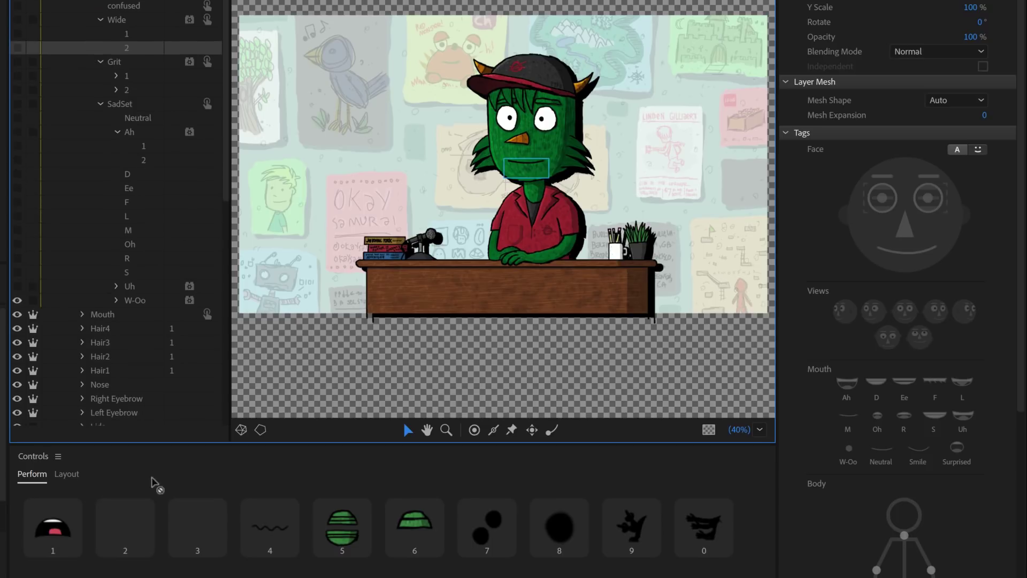
pyautogui.click(128, 80)
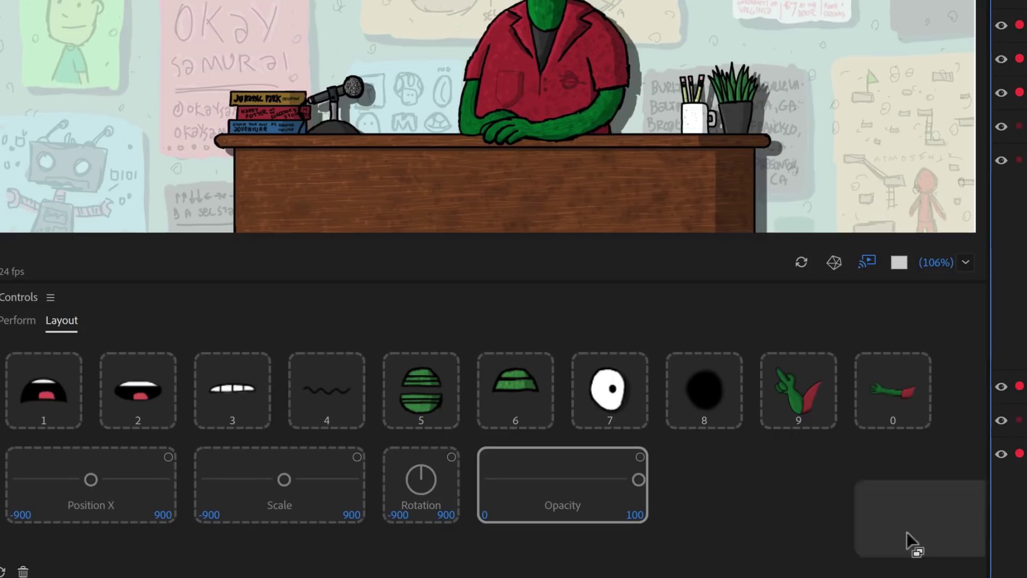
pyautogui.moveTo(907, 543); pyautogui.dragTo(753, 482)
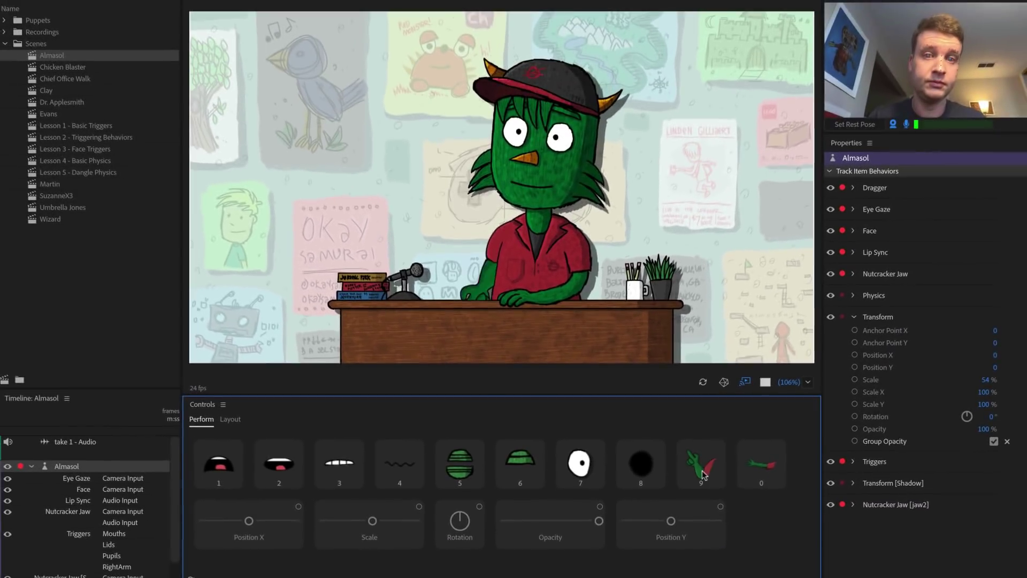
# - Try out Almasol's outstretched arm trigger and the Opacity slider
pyautogui.click(761, 464)
pyautogui.moveTo(599, 520)
pyautogui.mouseDown()
pyautogui.moveTo(570, 521)
pyautogui.moveTo(600, 520)
pyautogui.mouseUp()
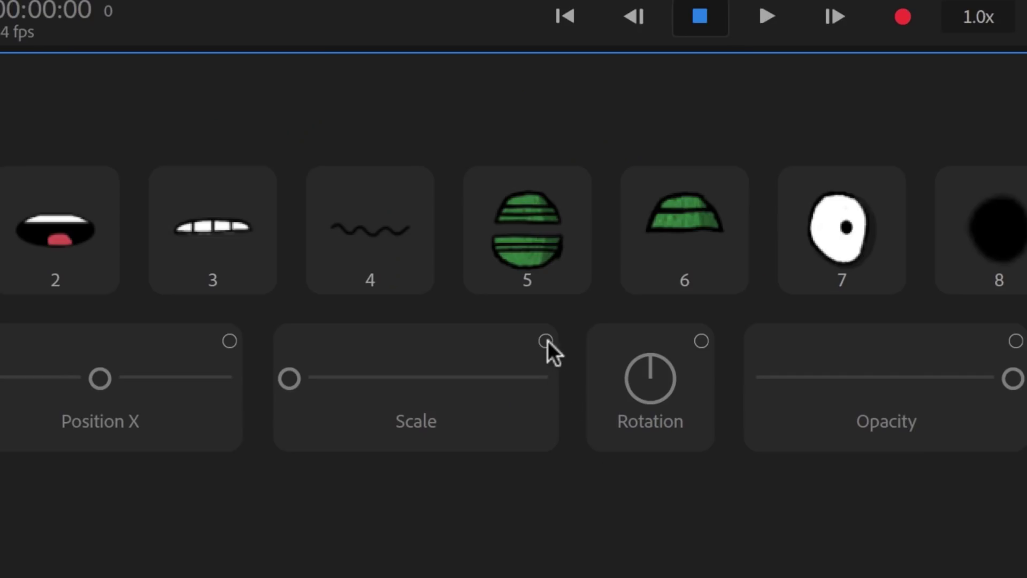
# - Arm the Scale and Rotation controls for recording and record a scale change on Almasol
pyautogui.click(701, 340)
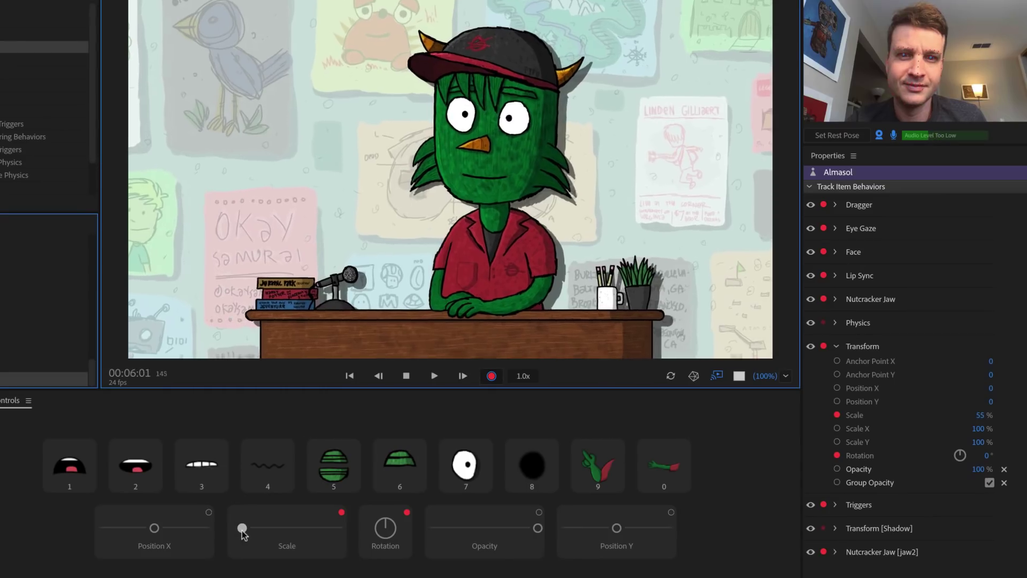
pyautogui.moveTo(242, 531)
pyautogui.mouseDown()
pyautogui.moveTo(251, 531)
pyautogui.moveTo(235, 531)
pyautogui.mouseUp()
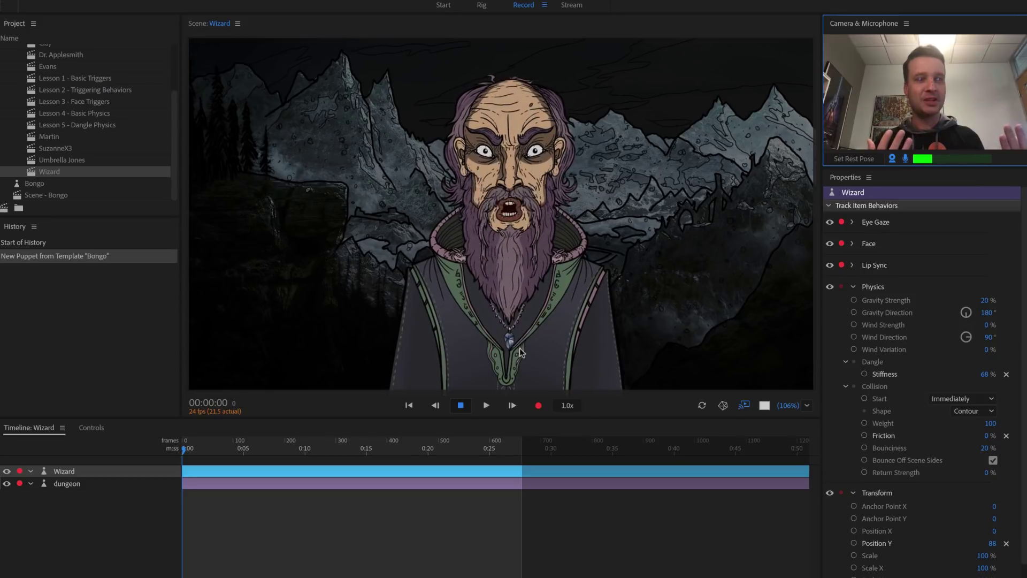
# - Open the start page and browse the template puppets from Blank Face to Bongo
pyautogui.click(442, 6)
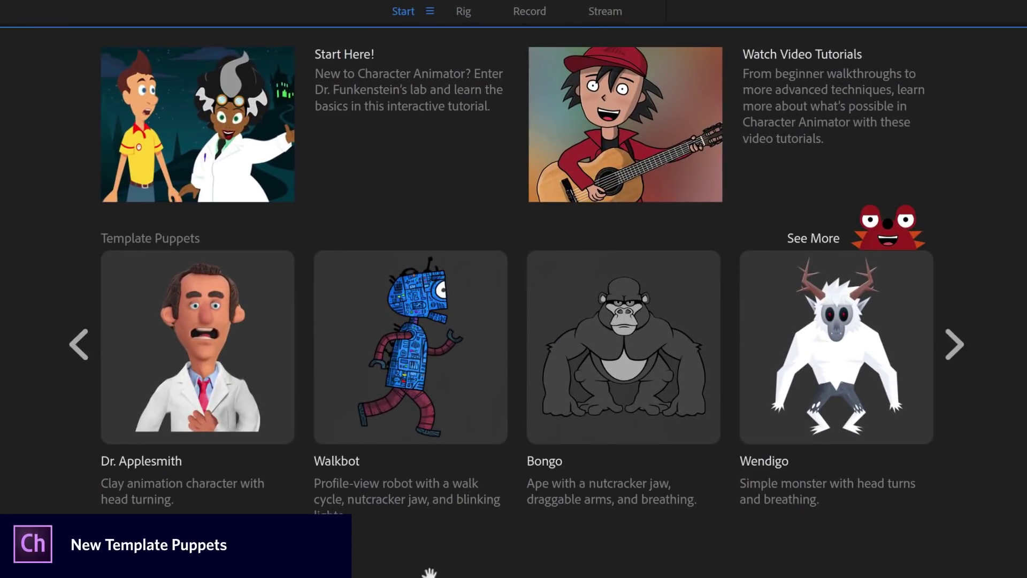
pyautogui.click(79, 346)
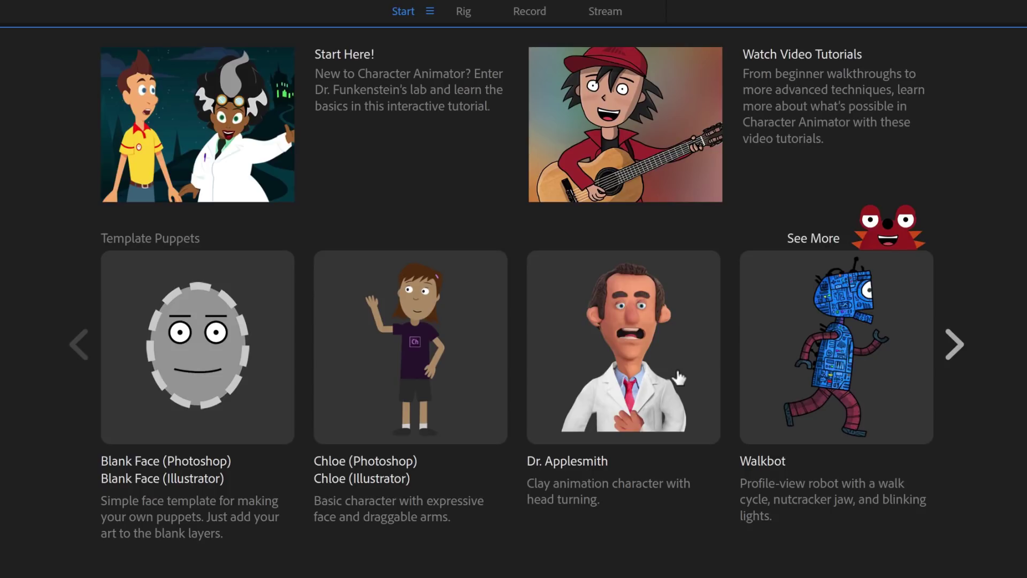
pyautogui.click(955, 345)
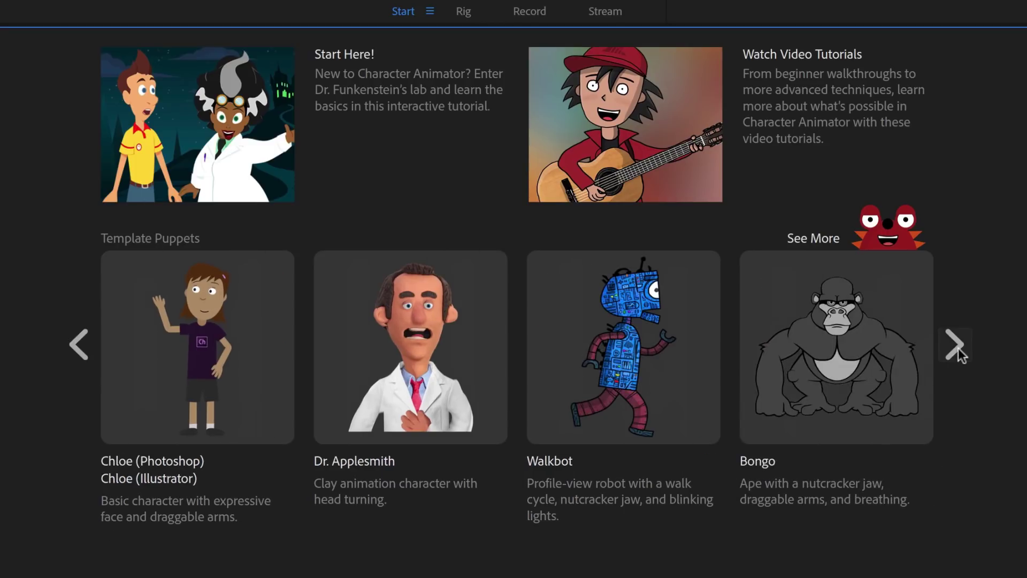
# - Browse the template puppets that come after Bongo on the start page
pyautogui.click(954, 345)
pyautogui.click(954, 345)
pyautogui.click(955, 346)
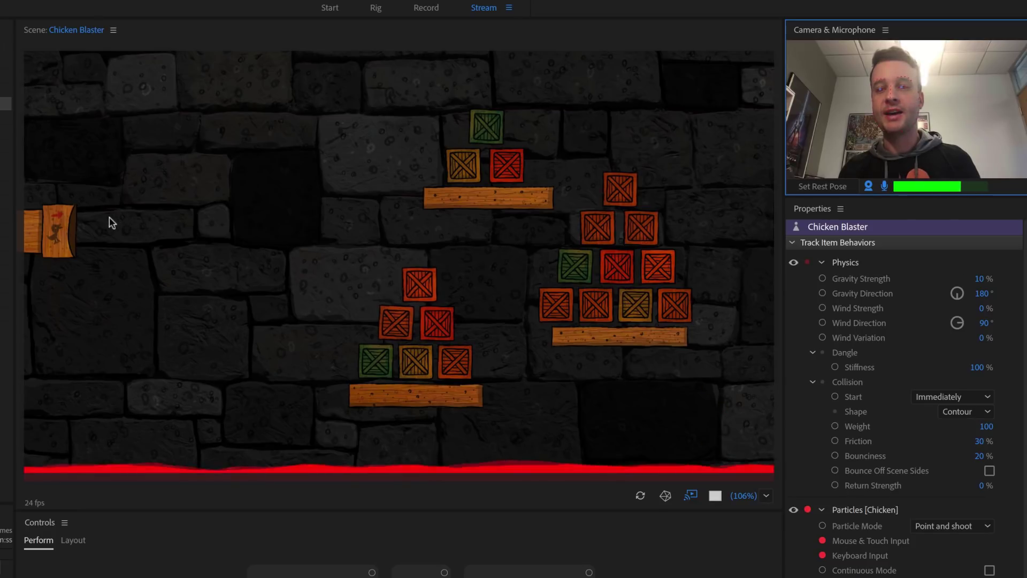
# - Fire chickens from the cannon in the Chicken Blaster scene until every crate is knocked off the three ledges
pyautogui.click(355, 171)
pyautogui.click(366, 154)
pyautogui.click(381, 138)
pyautogui.click(406, 107)
pyautogui.click(484, 43)
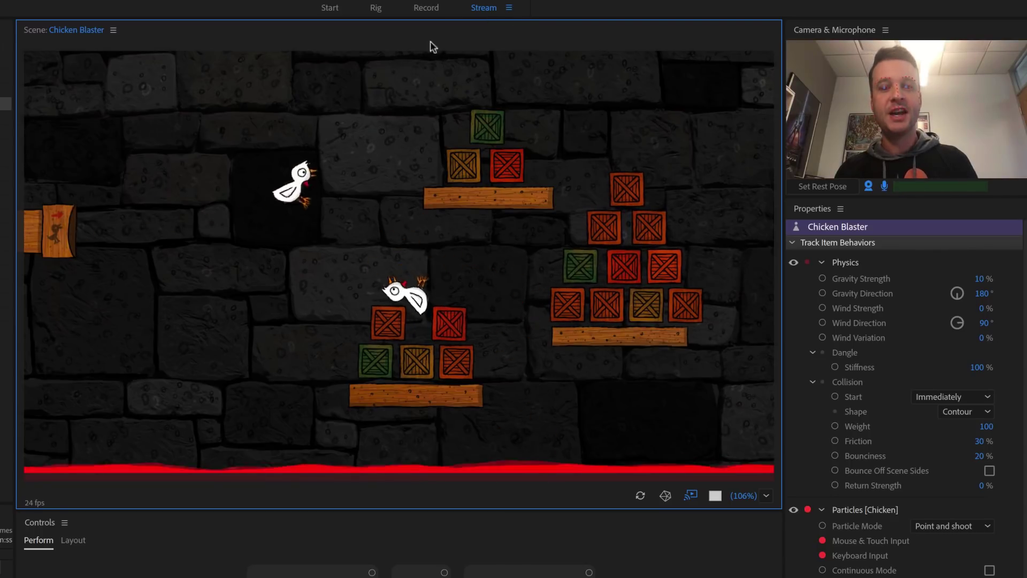
pyautogui.click(422, 49)
pyautogui.click(495, 59)
pyautogui.click(377, 300)
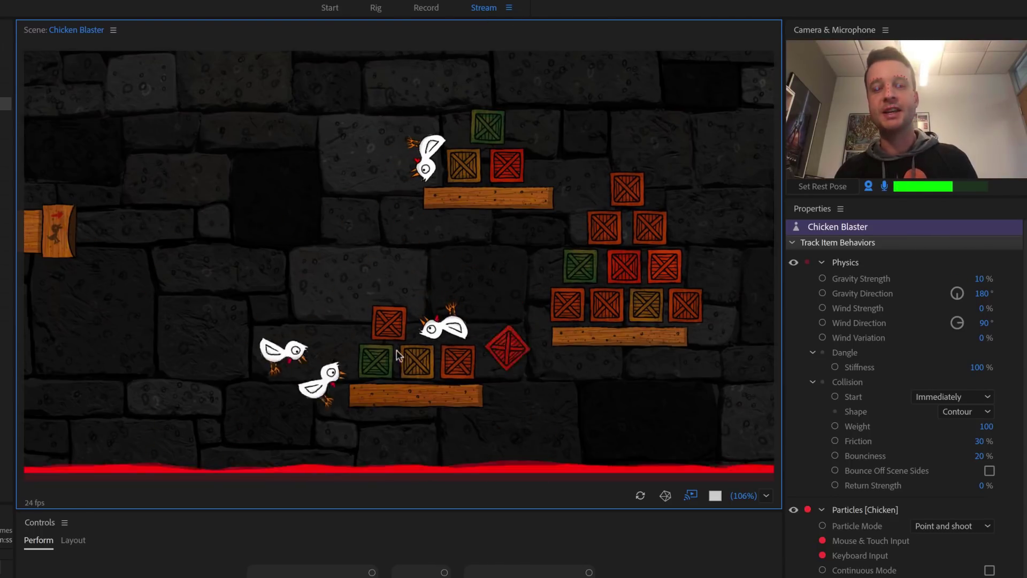
pyautogui.click(406, 262)
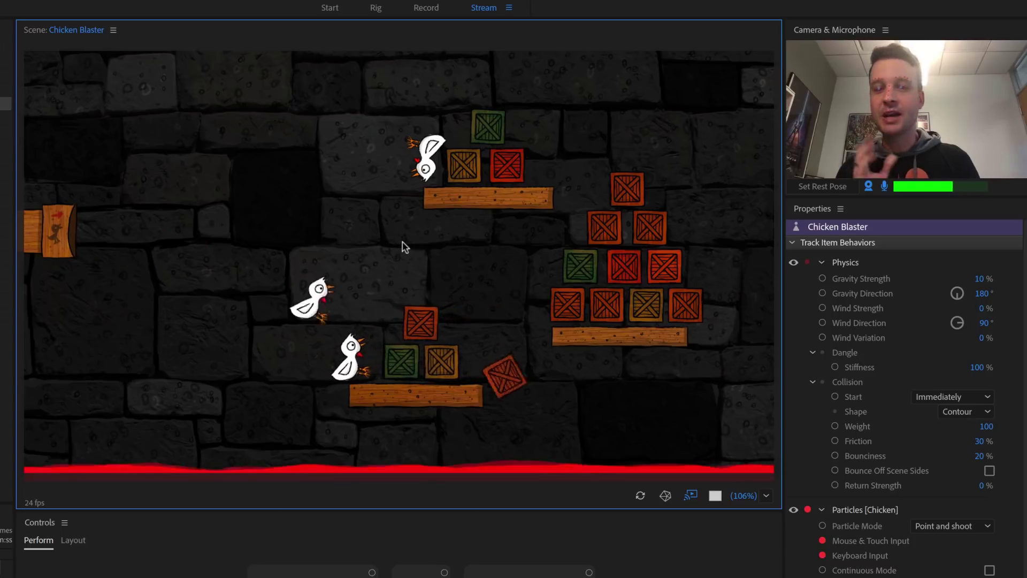
pyautogui.click(415, 32)
pyautogui.click(421, 7)
pyautogui.click(532, 279)
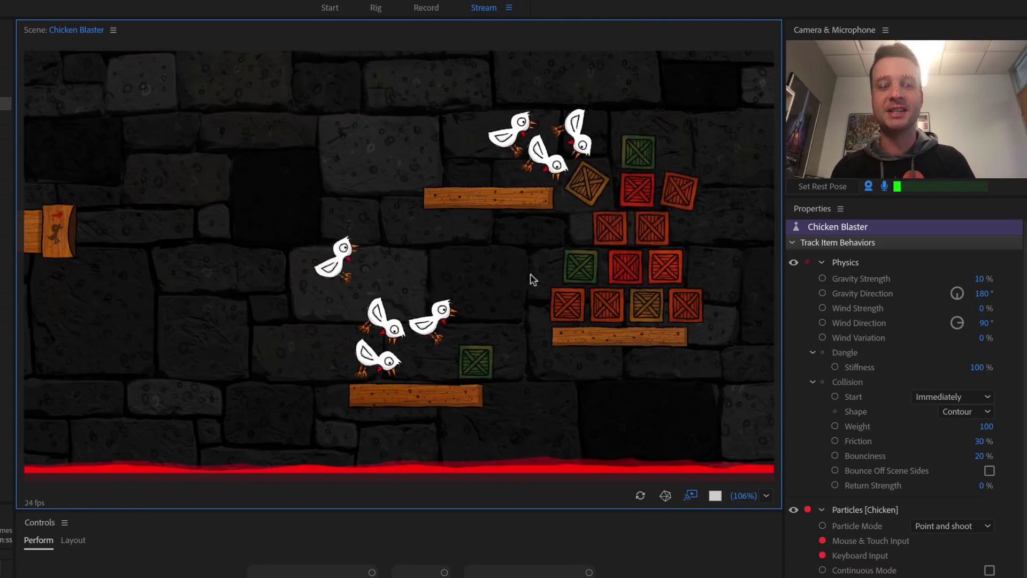
pyautogui.click(622, 238)
pyautogui.click(631, 227)
pyautogui.click(481, 83)
pyautogui.click(474, 79)
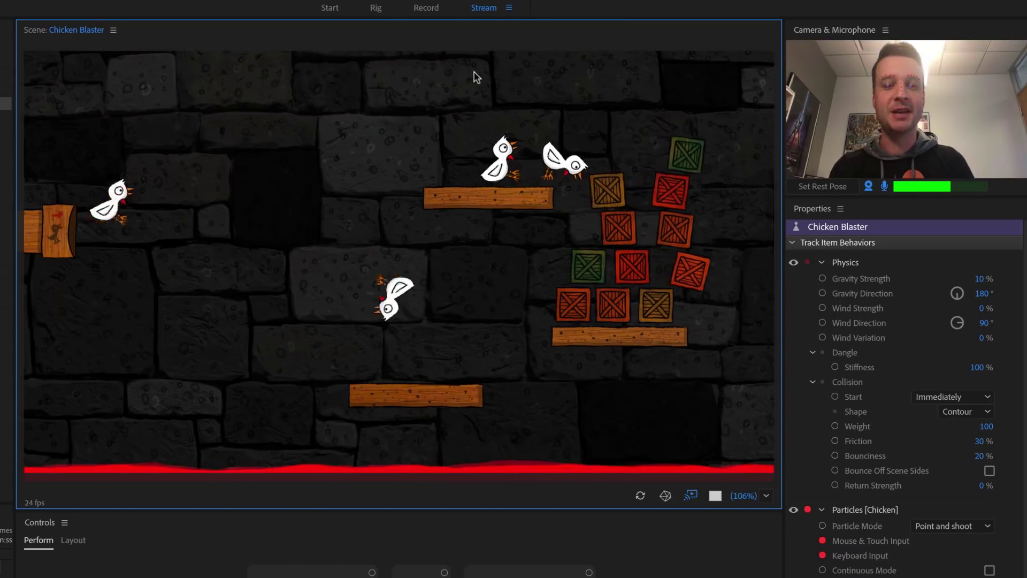
pyautogui.click(568, 105)
pyautogui.click(568, 105)
pyautogui.click(568, 106)
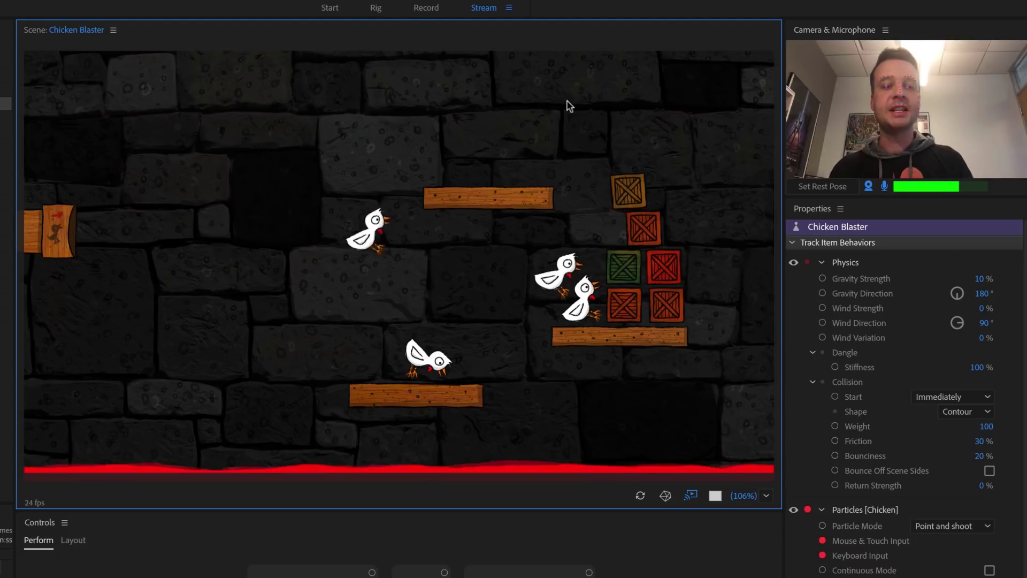
pyautogui.click(568, 106)
pyautogui.click(568, 105)
pyautogui.click(568, 105)
pyautogui.click(568, 106)
pyautogui.click(568, 106)
pyautogui.click(568, 105)
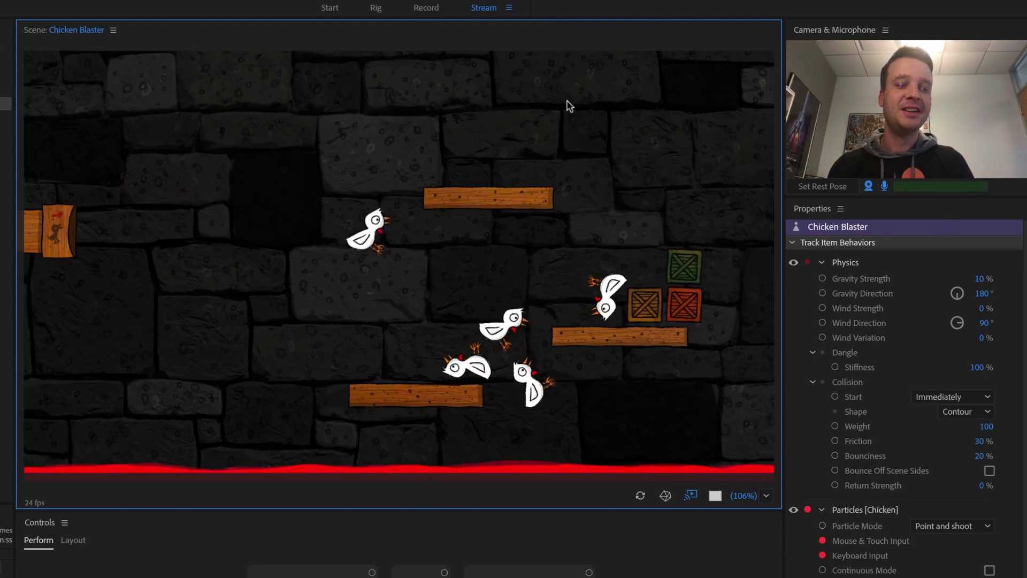
pyautogui.click(568, 105)
pyautogui.click(568, 105)
pyautogui.click(568, 105)
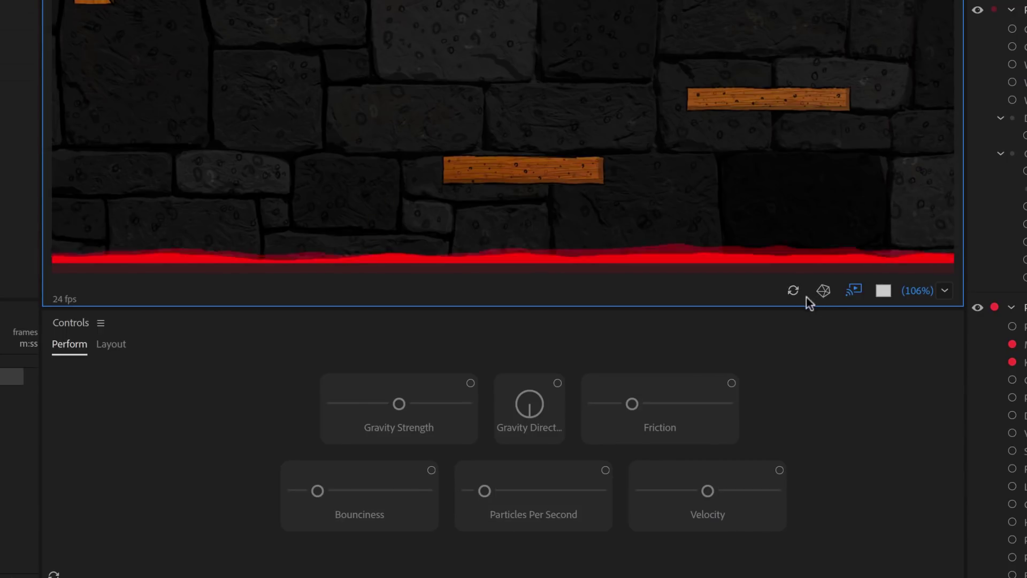
# - Reset the Chicken Blaster scene and set Gravity Strength to 0%, Particles Per Second to 4.7 and Velocity to about 2,225 px/sec
pyautogui.click(793, 291)
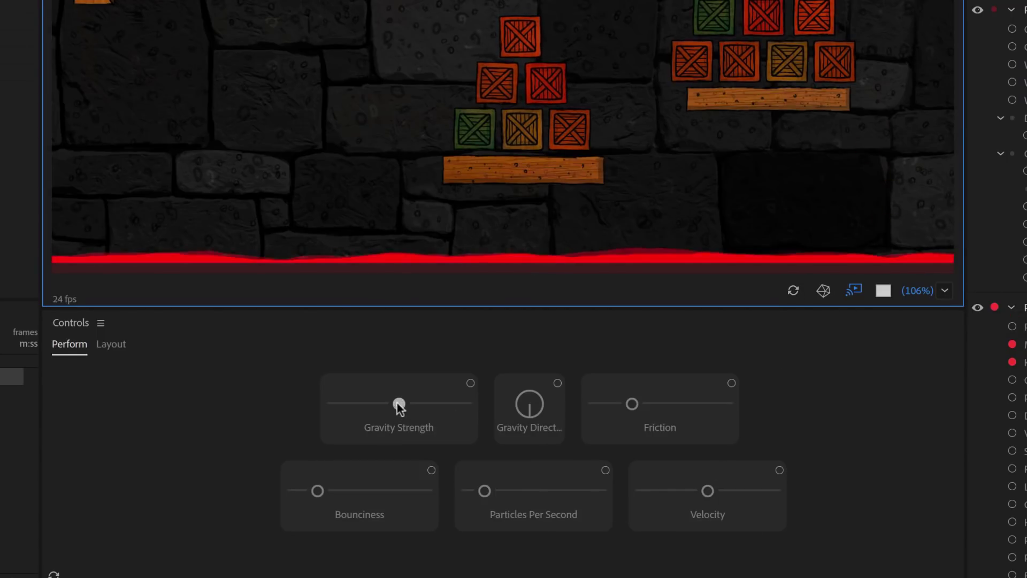
pyautogui.moveTo(399, 404); pyautogui.dragTo(320, 403)
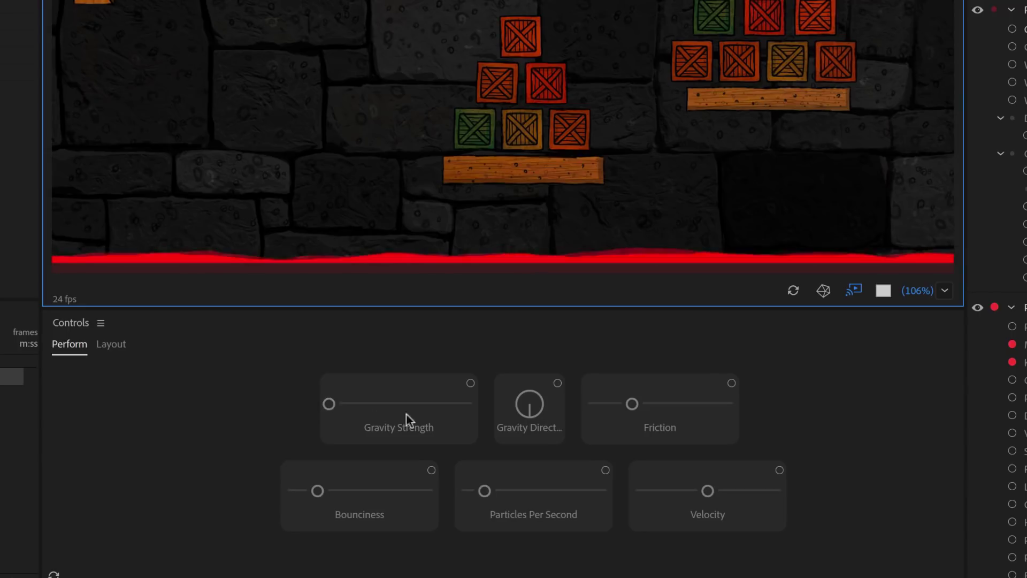
pyautogui.moveTo(487, 490); pyautogui.dragTo(535, 489)
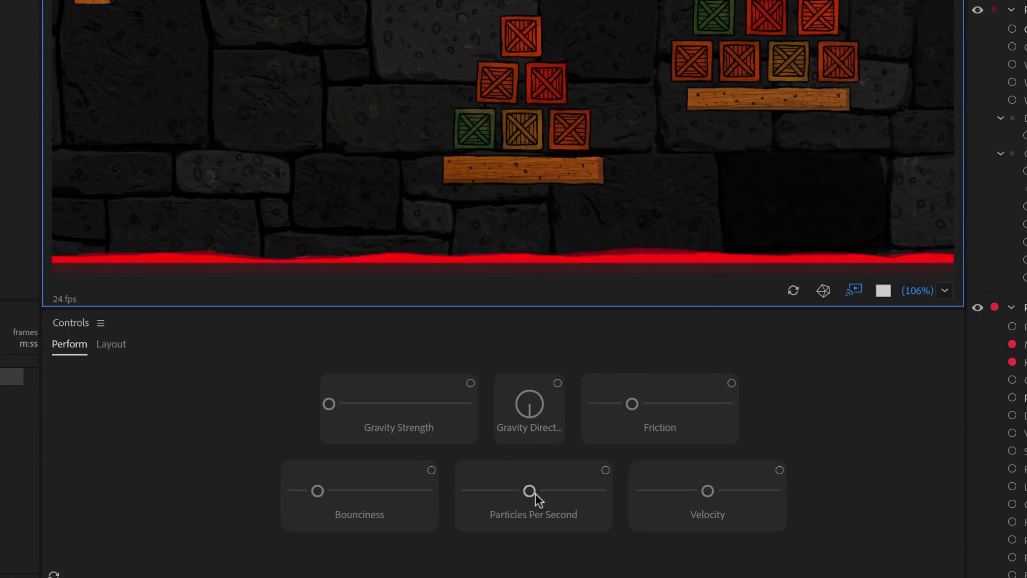
pyautogui.moveTo(709, 490); pyautogui.dragTo(744, 488)
# - Fire a stream of chickens with the adjusted settings, sweeping the aim from the lower crate stack up to the upper ledge
pyautogui.click(444, 1)
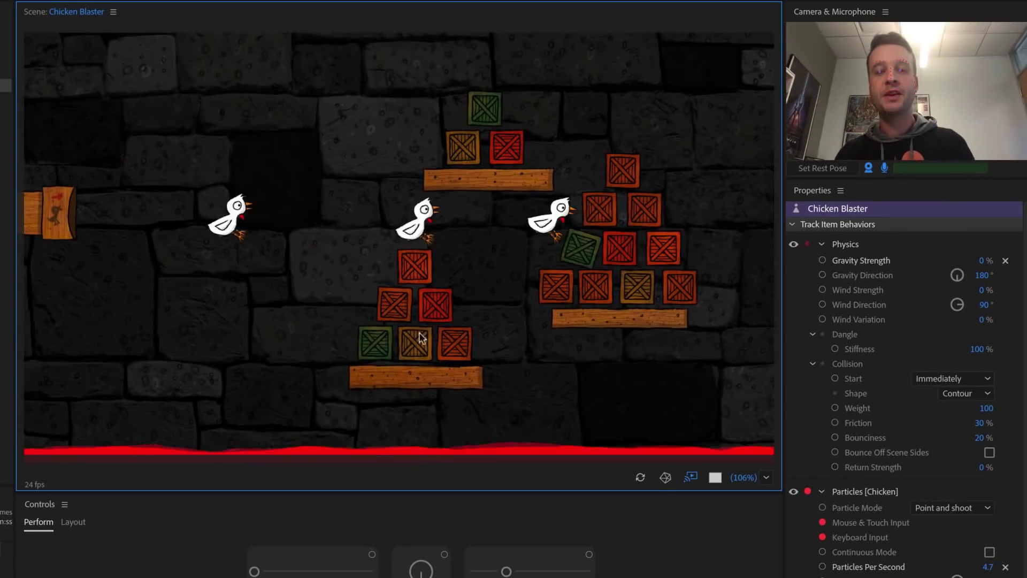
pyautogui.moveTo(419, 337)
pyautogui.mouseDown()
pyautogui.moveTo(508, 303)
pyautogui.moveTo(483, 339)
pyautogui.moveTo(493, 344)
pyautogui.moveTo(502, 296)
pyautogui.moveTo(493, 272)
pyautogui.moveTo(405, 199)
pyautogui.moveTo(345, 192)
pyautogui.moveTo(423, 240)
pyautogui.moveTo(558, 287)
pyautogui.moveTo(551, 368)
pyautogui.moveTo(616, 386)
pyautogui.moveTo(500, 187)
pyautogui.moveTo(274, 243)
pyautogui.moveTo(311, 169)
pyautogui.moveTo(376, 133)
pyautogui.moveTo(479, 138)
pyautogui.mouseUp()
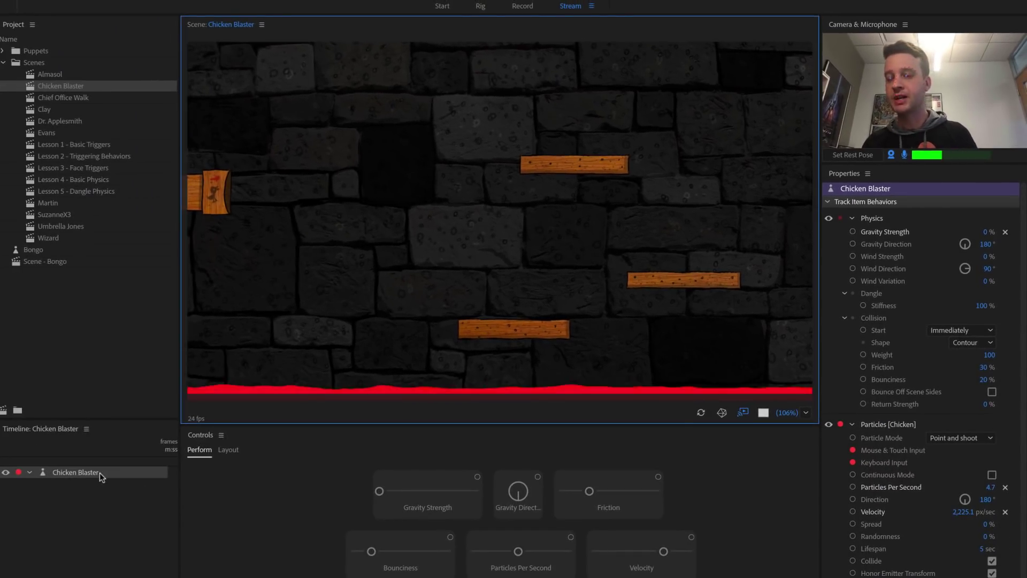
# - Open the Chicken Blaster puppet for rigging and compare the Chicken layer's Particles behavior with the behaviors available for box 4
pyautogui.doubleClick(99, 473)
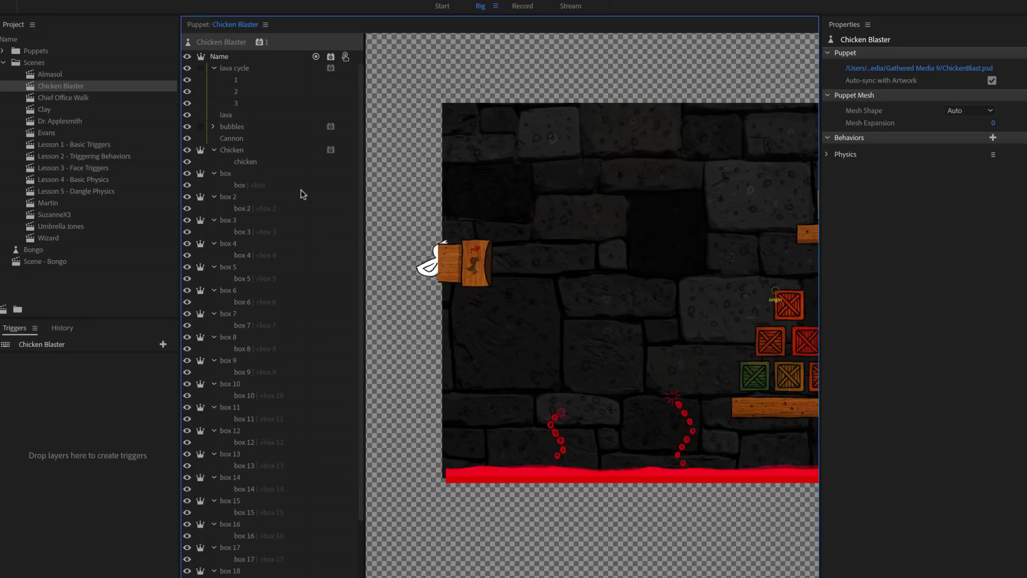
pyautogui.click(244, 152)
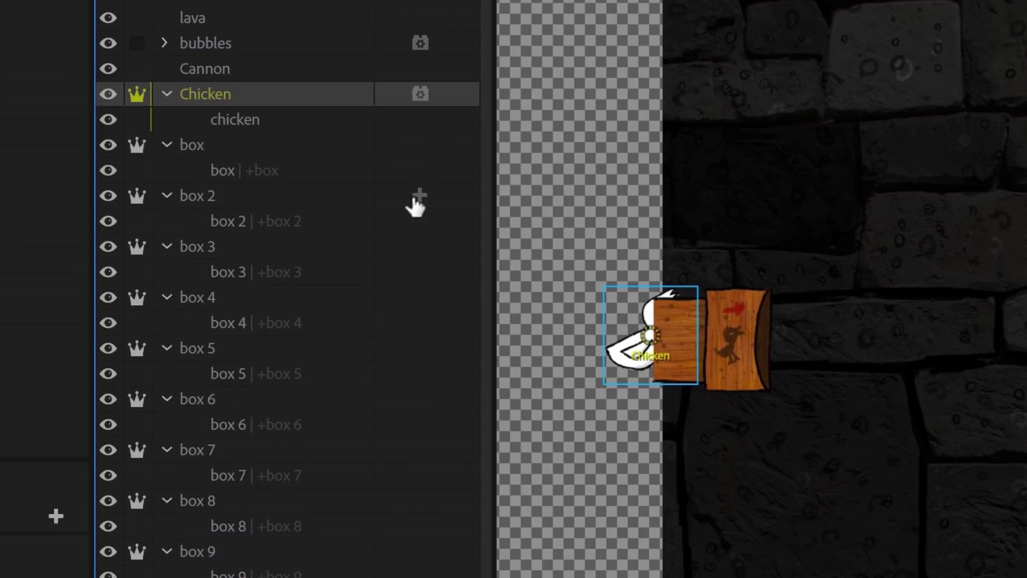
pyautogui.click(419, 297)
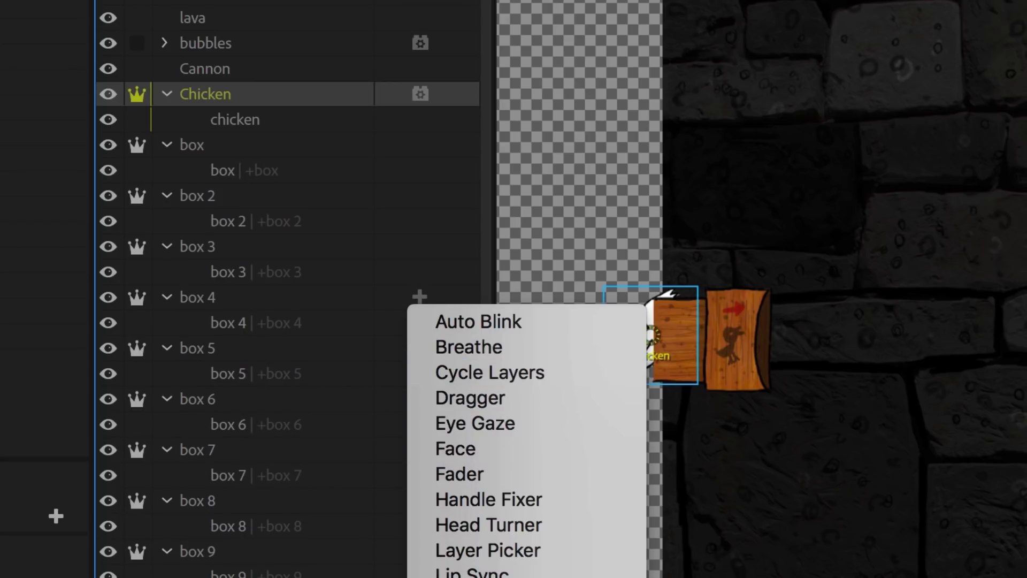
pyautogui.press('Escape')
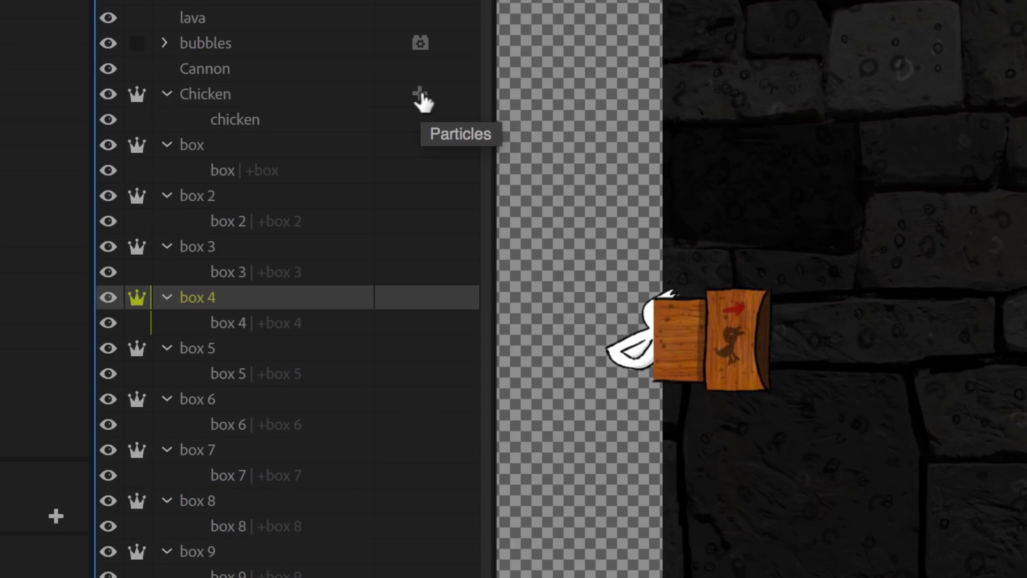
pyautogui.click(213, 94)
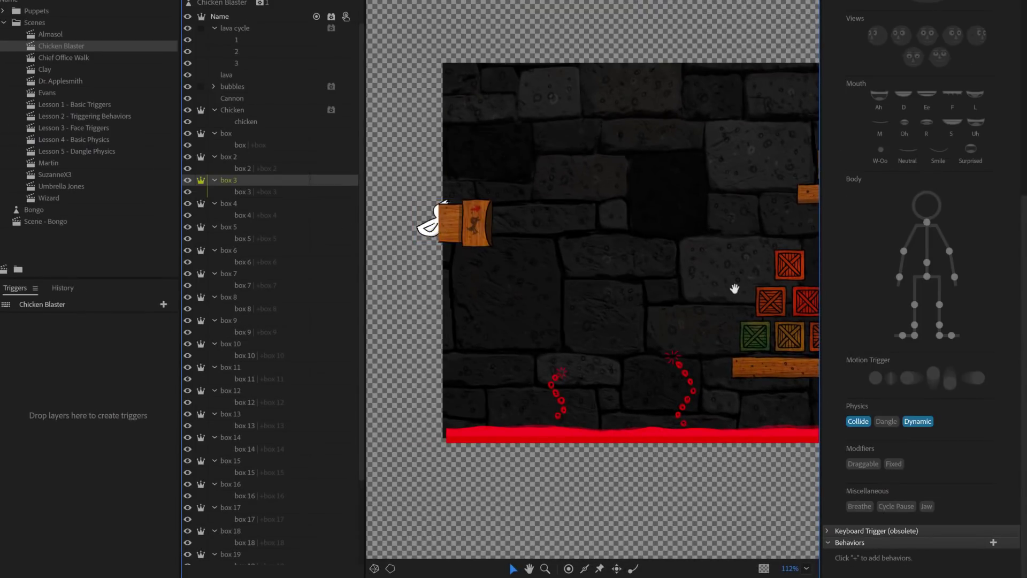
# - Examine the physics tags on box 3 and the Chicken layer's Particles settings, including the Particle Mode options
pyautogui.moveTo(735, 289); pyautogui.dragTo(469, 298)
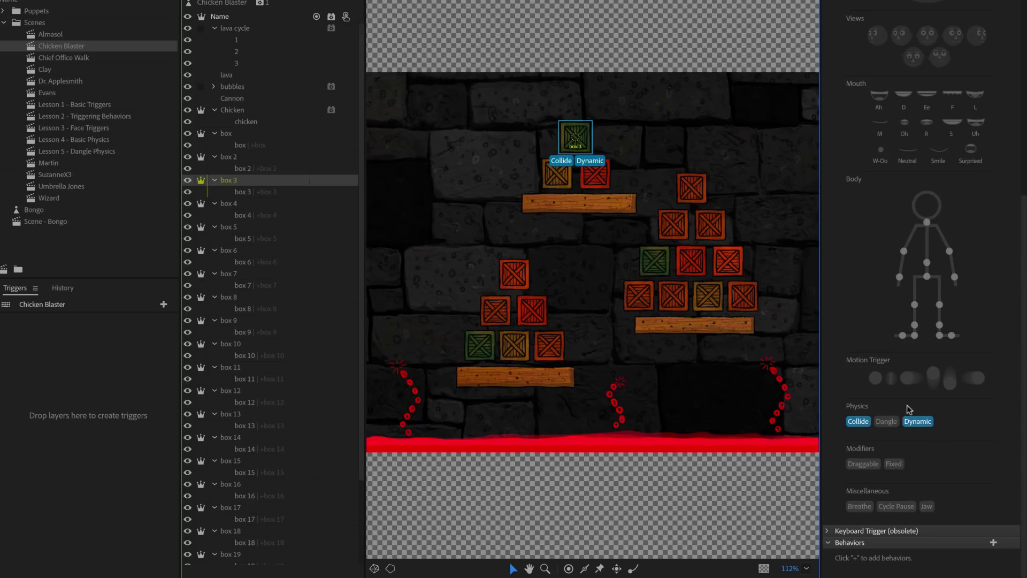
pyautogui.click(241, 111)
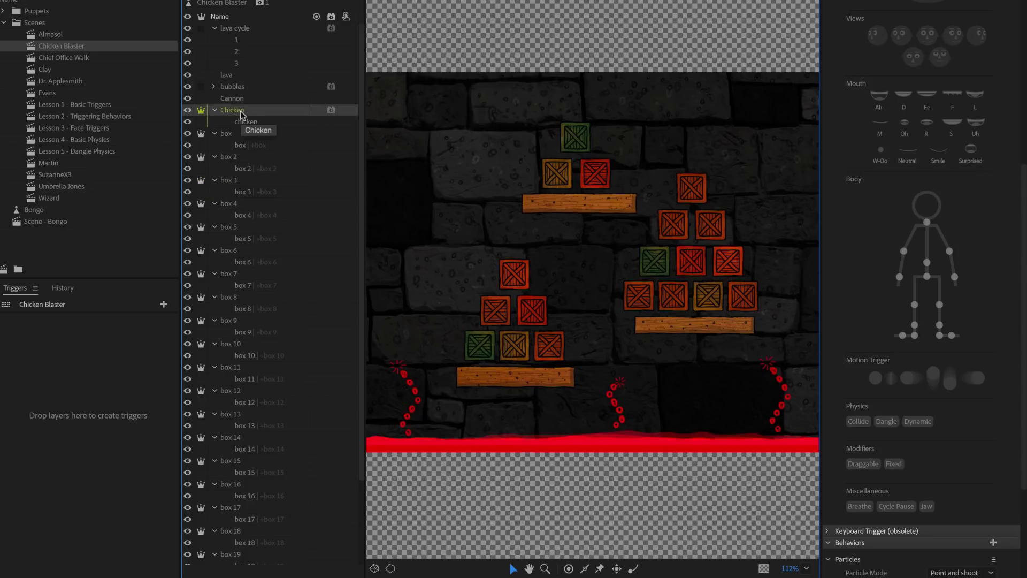
pyautogui.hscroll(-5, 603, 236)
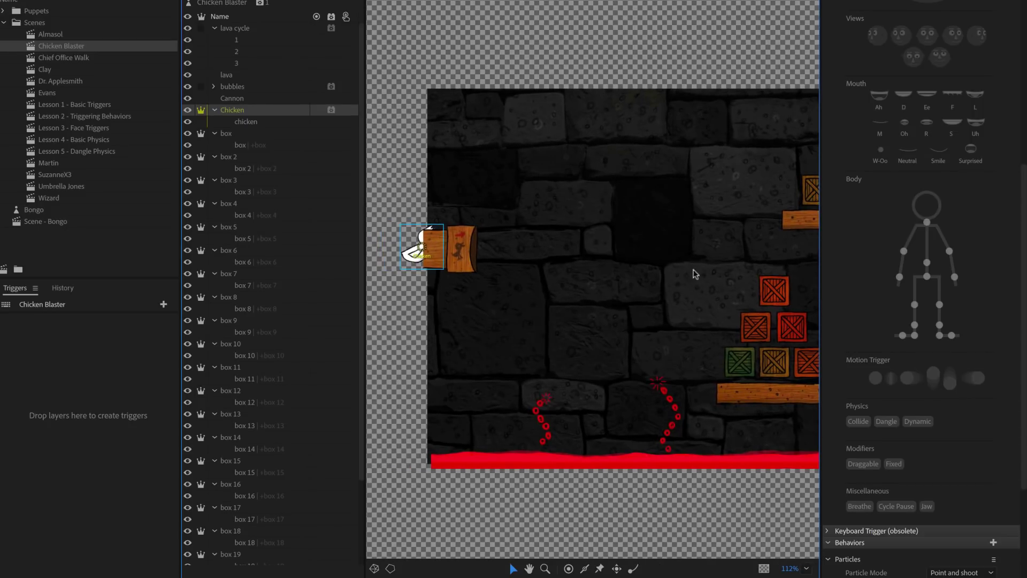
pyautogui.scroll(-3, 841, 346)
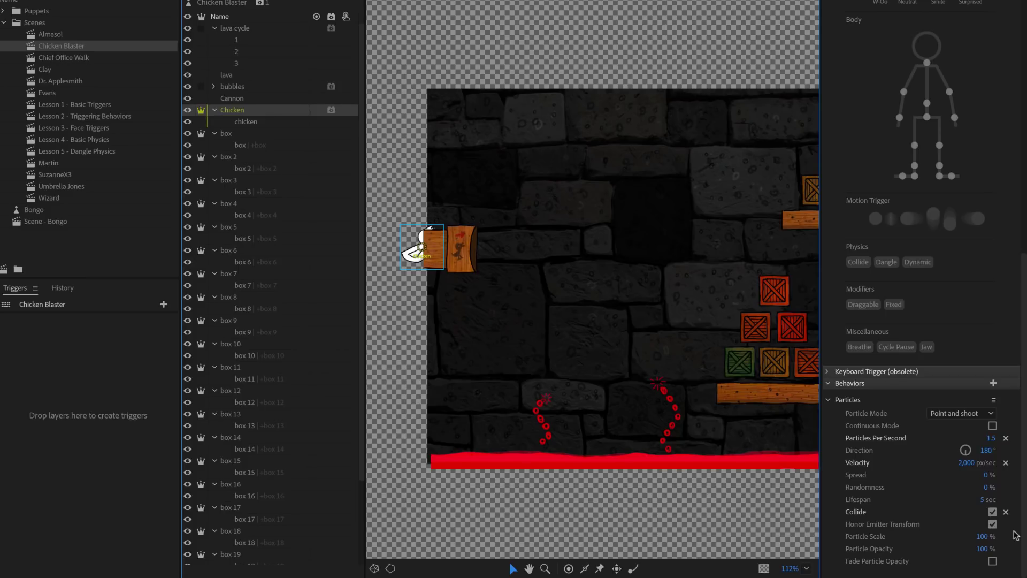
pyautogui.click(940, 417)
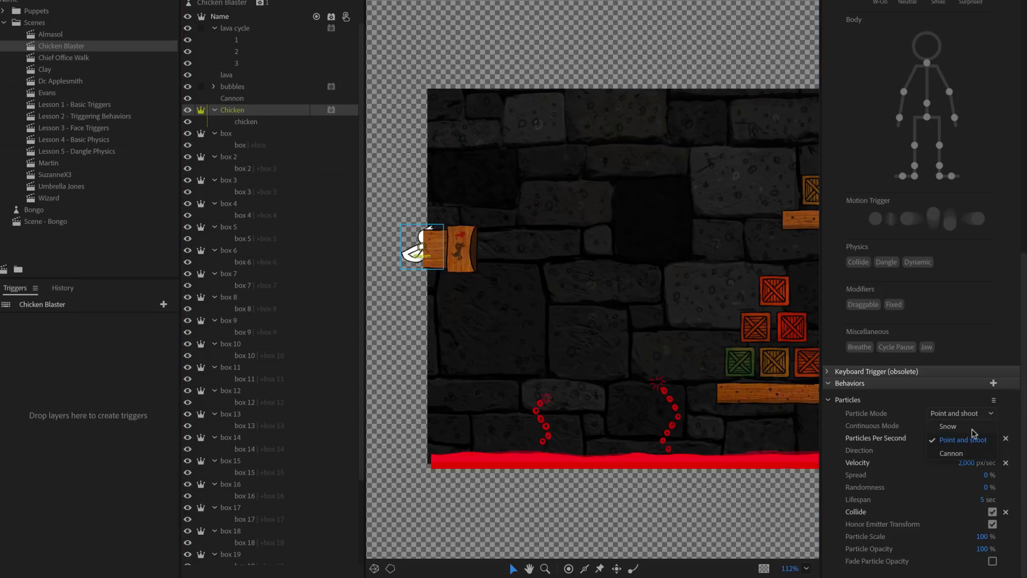
pyautogui.click(1013, 385)
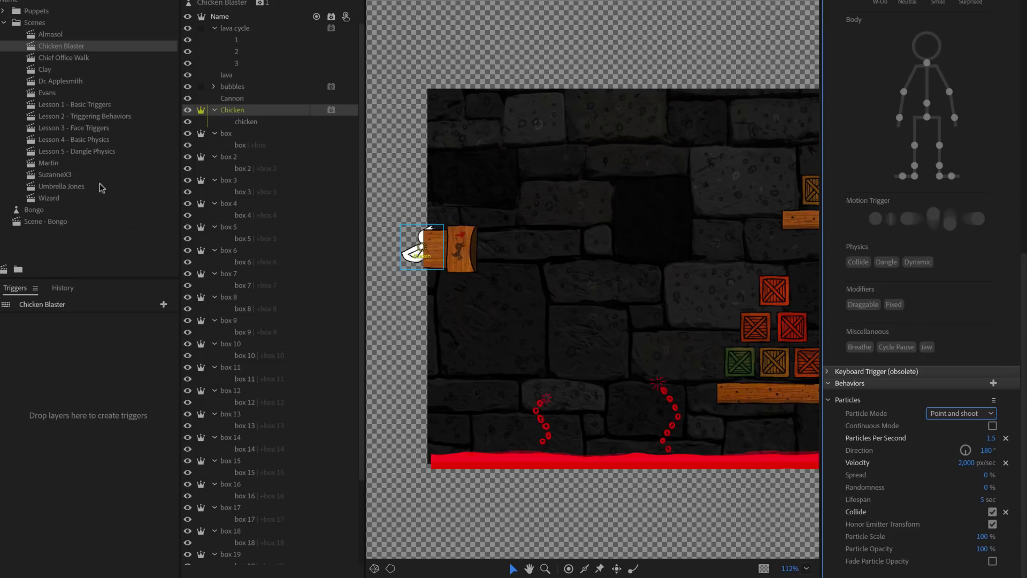
# - Open the Umbrella Jones scene and bring up Puppet 3 - Particle Physics for rigging
pyautogui.doubleClick(61, 186)
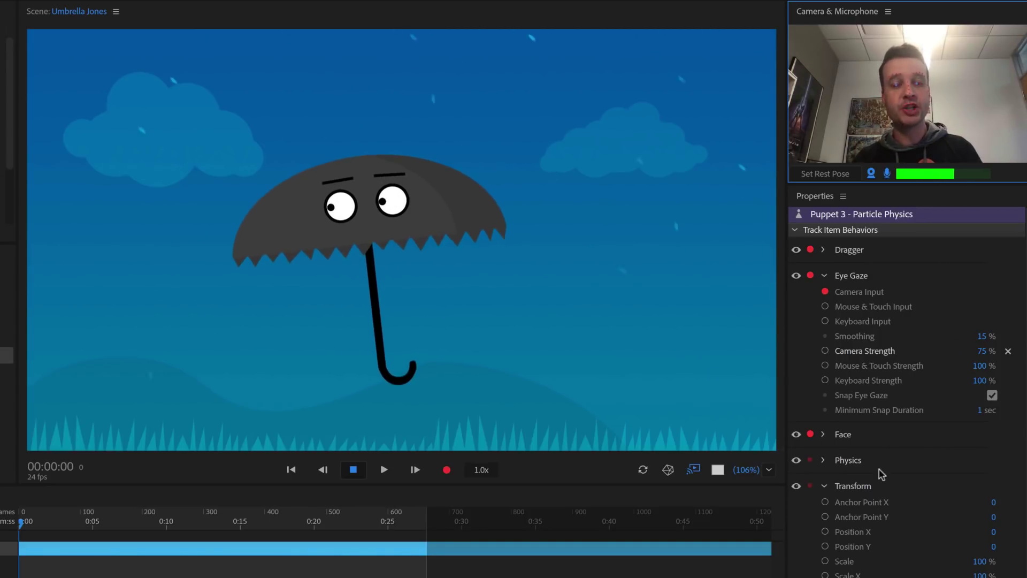
pyautogui.doubleClick(422, 211)
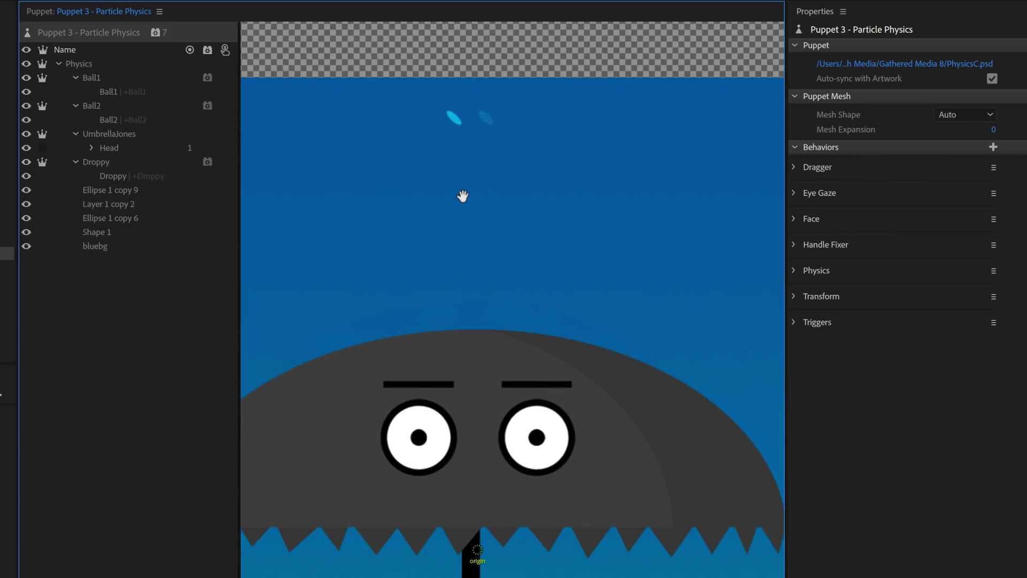
pyautogui.scroll(2, 453, 198)
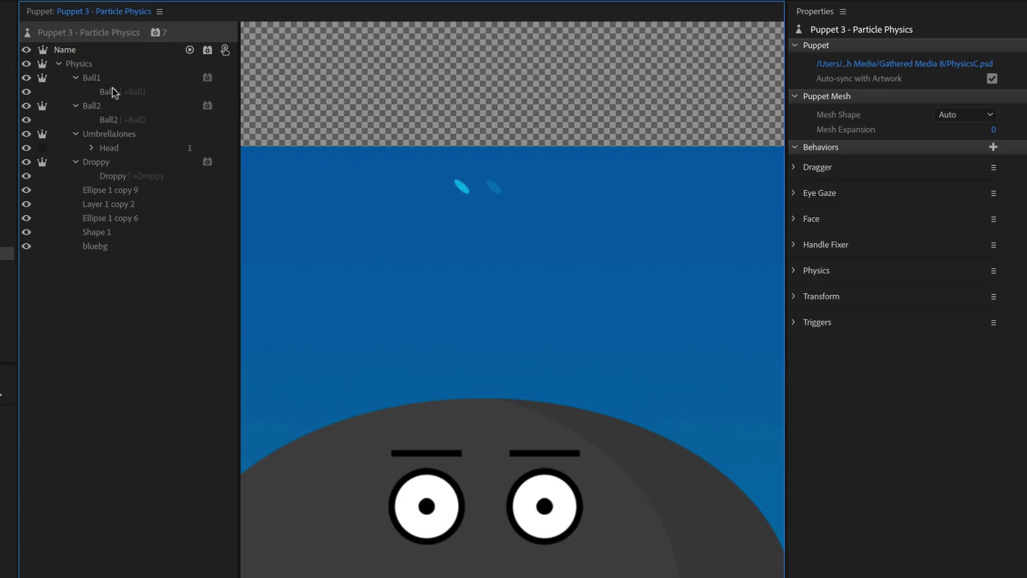
# - Examine the layer properties of the Ball1 and Ball2 raindrops, including their tags and behaviors
pyautogui.click(93, 79)
pyautogui.click(102, 109)
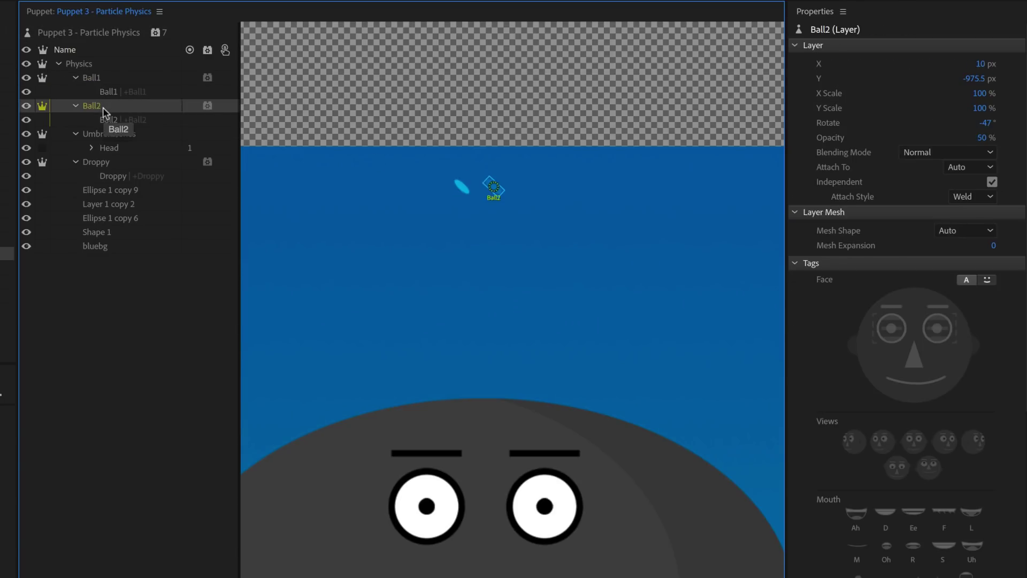
pyautogui.click(102, 79)
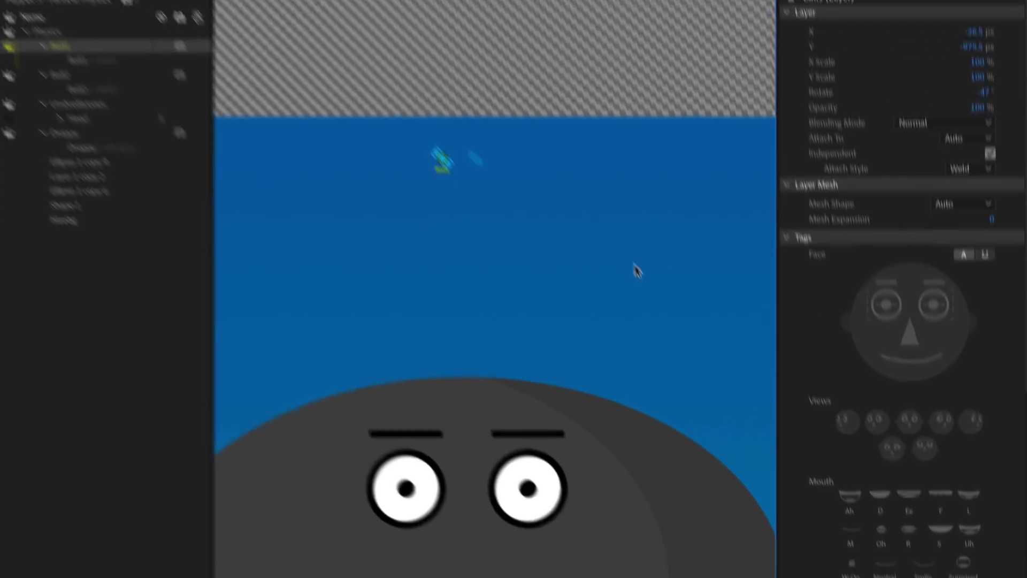
pyautogui.scroll(-10, 927, 487)
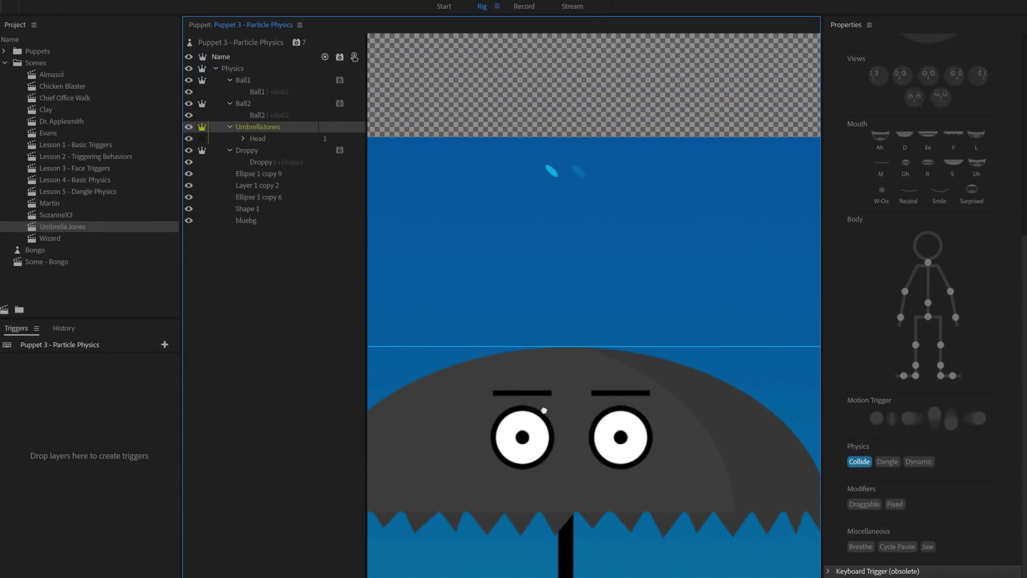
# - Inspect the whole umbrella and the Collide tag on the UmbrellaJones layer
pyautogui.moveTo(544, 410); pyautogui.dragTo(558, 236)
pyautogui.scroll(-1, 561, 233)
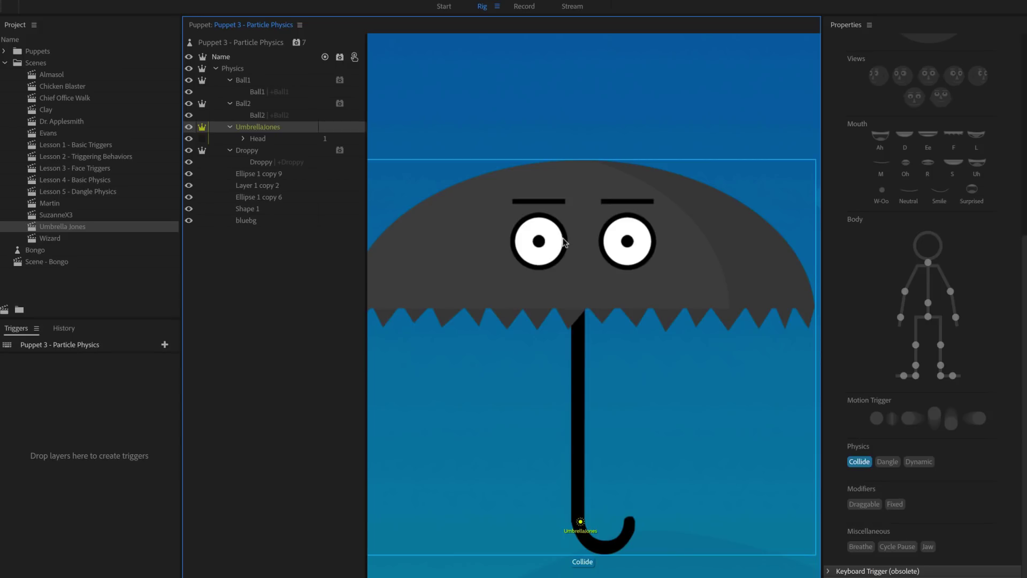
pyautogui.scroll(-1, 564, 243)
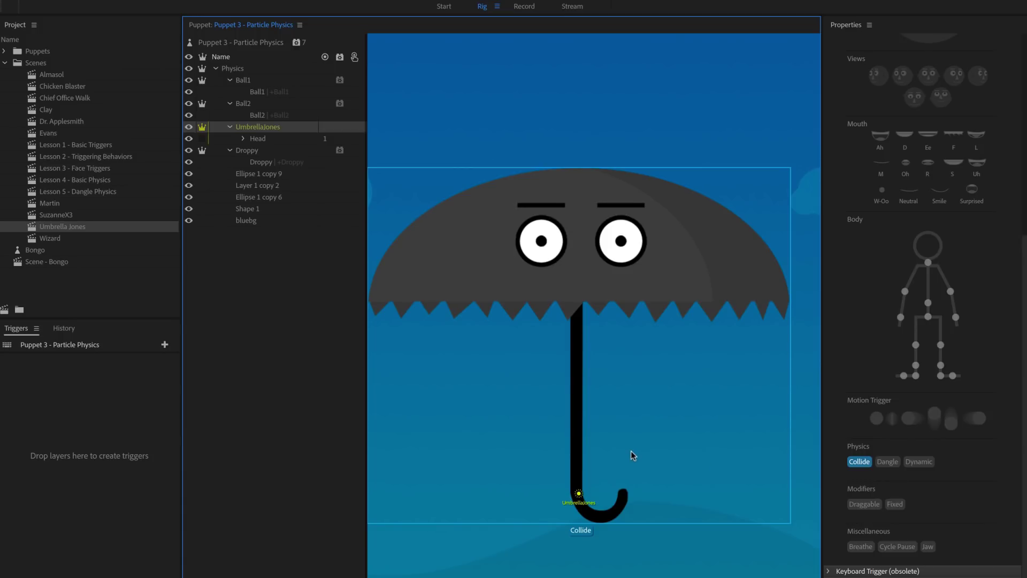
# - Show the gravity and wind settings in the Physics behavior of the whole Puppet 3 - Particle Physics
pyautogui.click(260, 45)
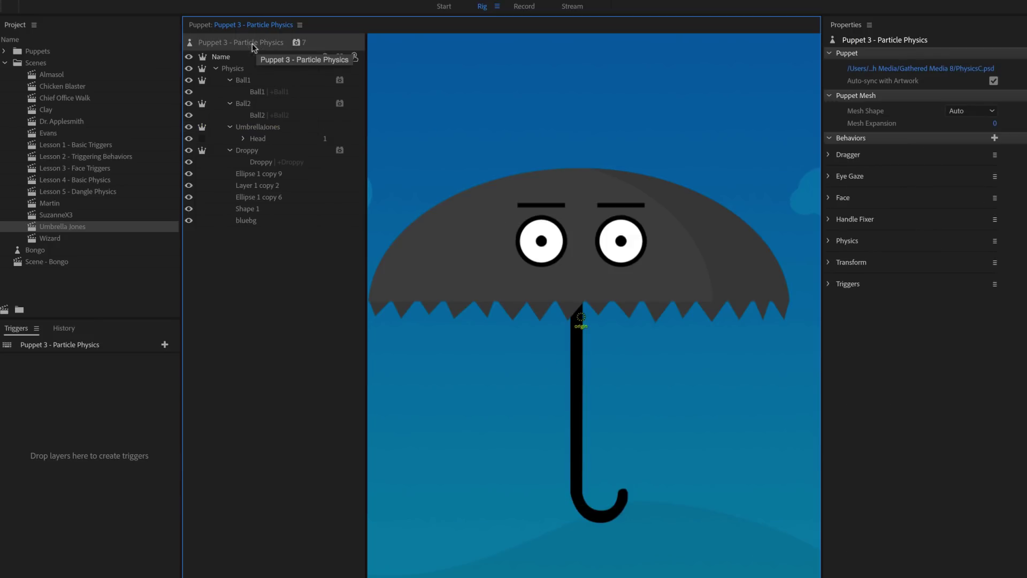
pyautogui.click(828, 245)
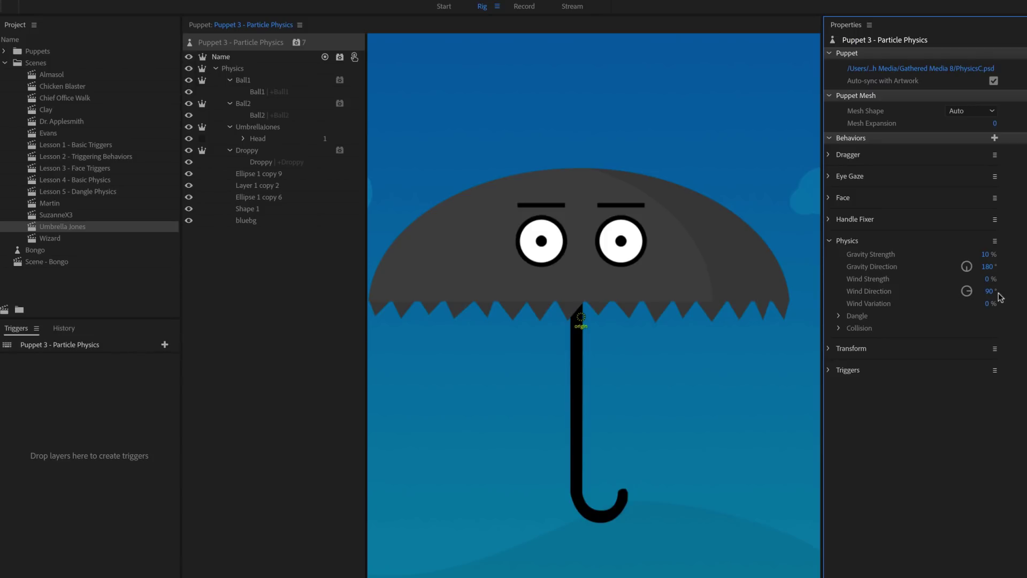
# - Show the Dangle settings in the Physics behavior of Puppet 3 - Particle Physics
pyautogui.click(839, 316)
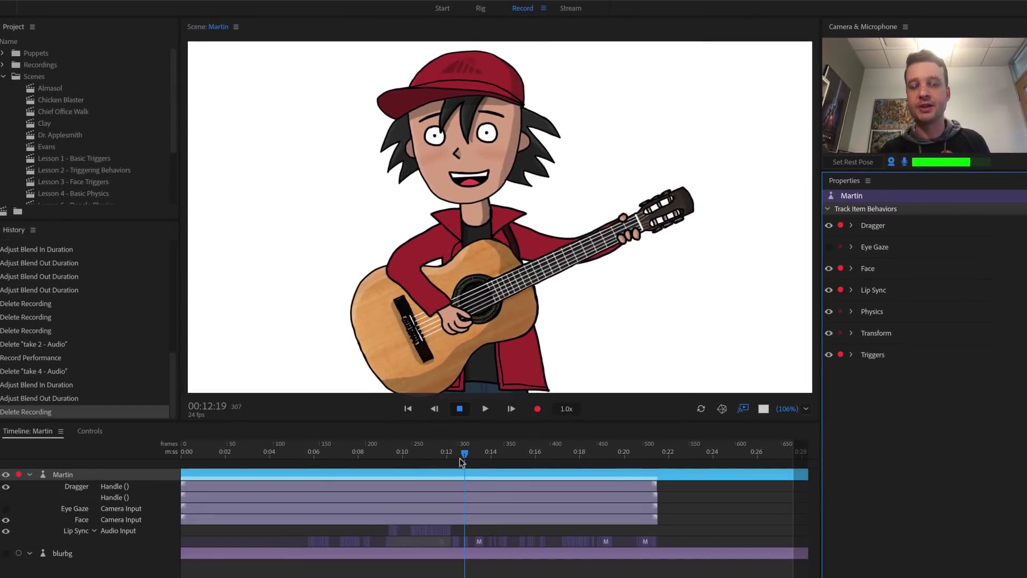
# - Scrub through the Martin scene's recorded poses, then arm and disarm the Martin puppet for recording to compare live and recorded performance
pyautogui.moveTo(461, 459); pyautogui.dragTo(549, 483)
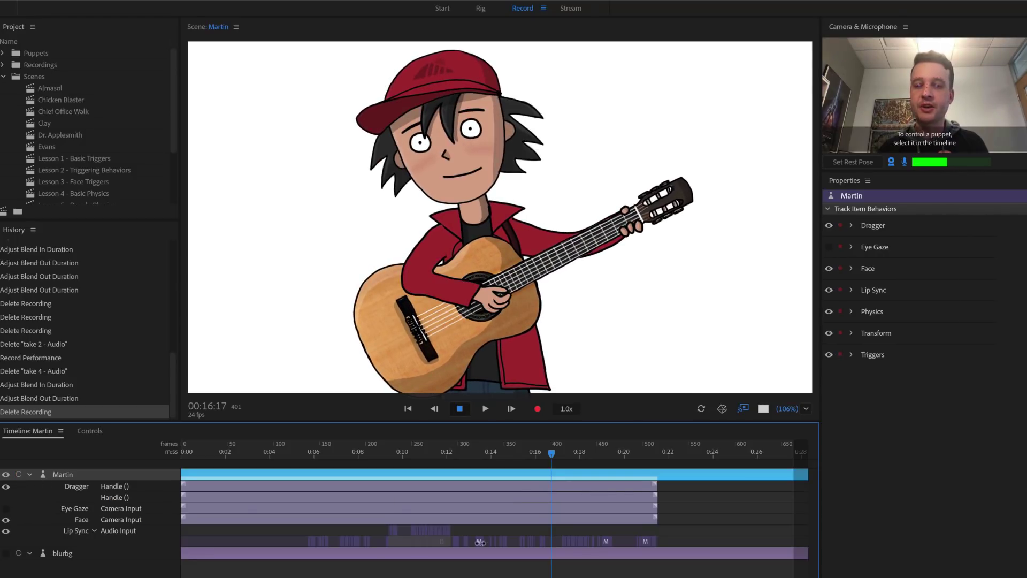
pyautogui.moveTo(552, 454); pyautogui.dragTo(429, 453)
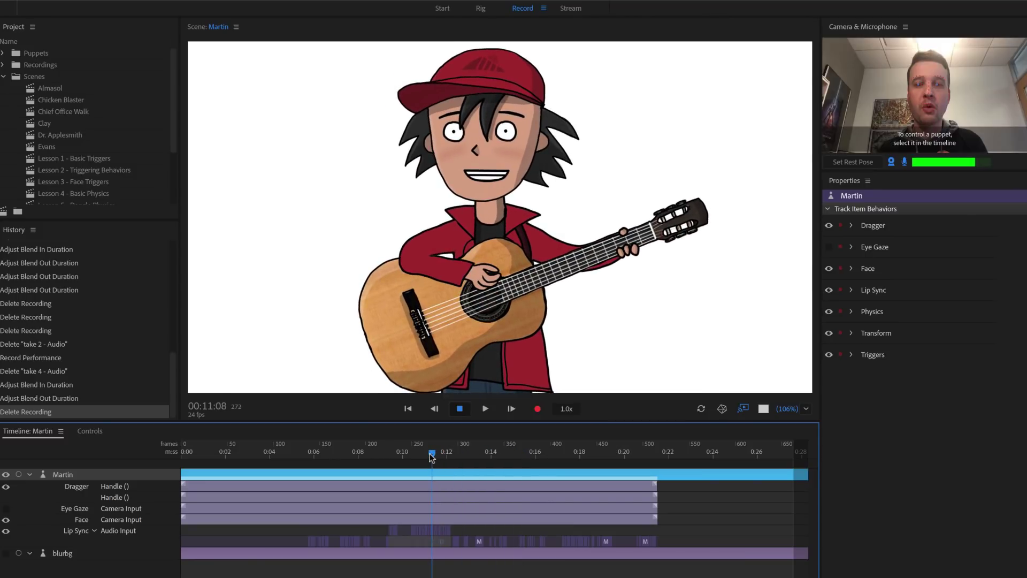
pyautogui.click(19, 474)
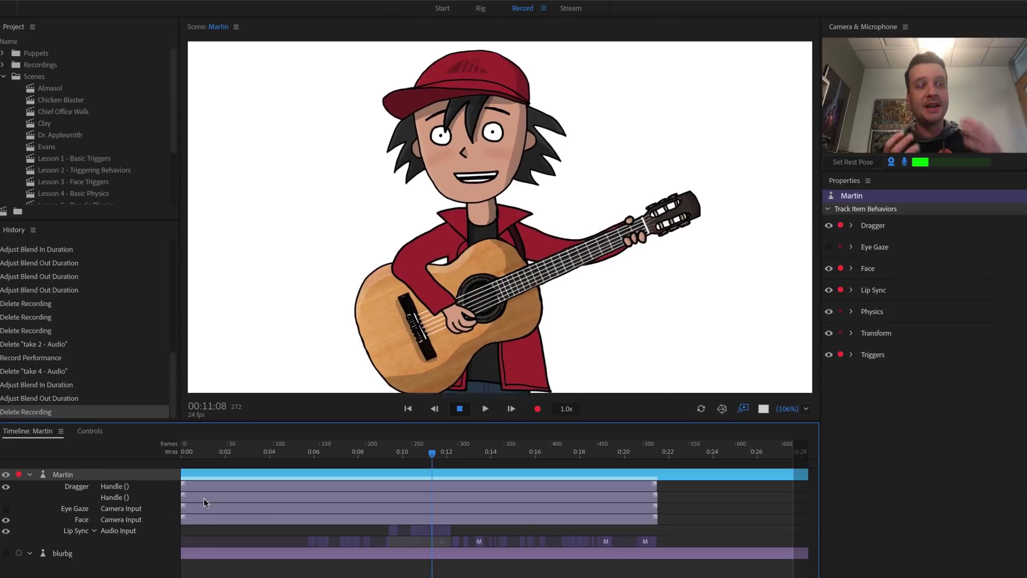
pyautogui.click(18, 475)
# - Take a scene snapshot of Martin at 00:11:15 and move the playhead to 00:14:02 to compare poses
pyautogui.moveTo(429, 454); pyautogui.dragTo(438, 452)
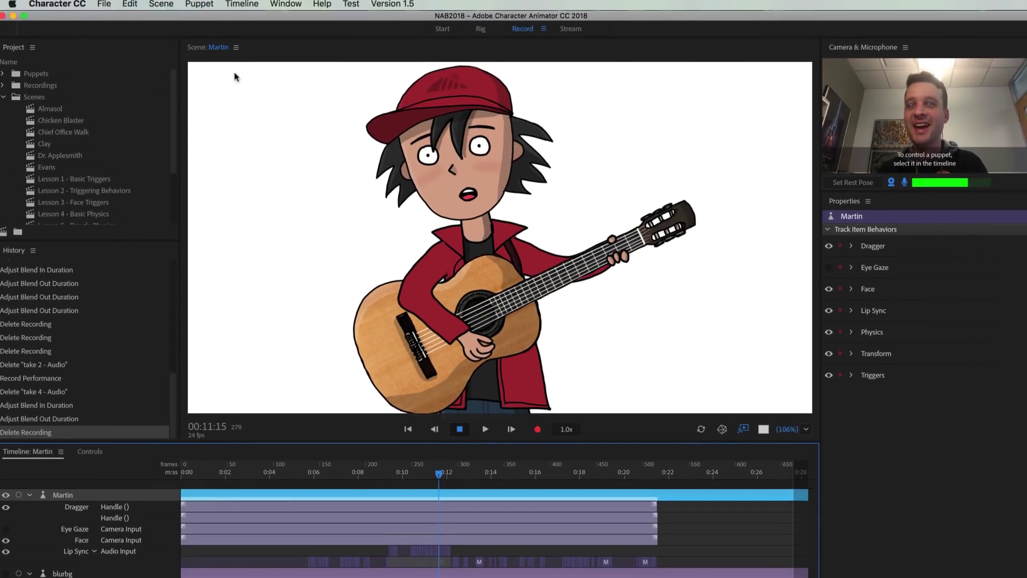
pyautogui.click(163, 6)
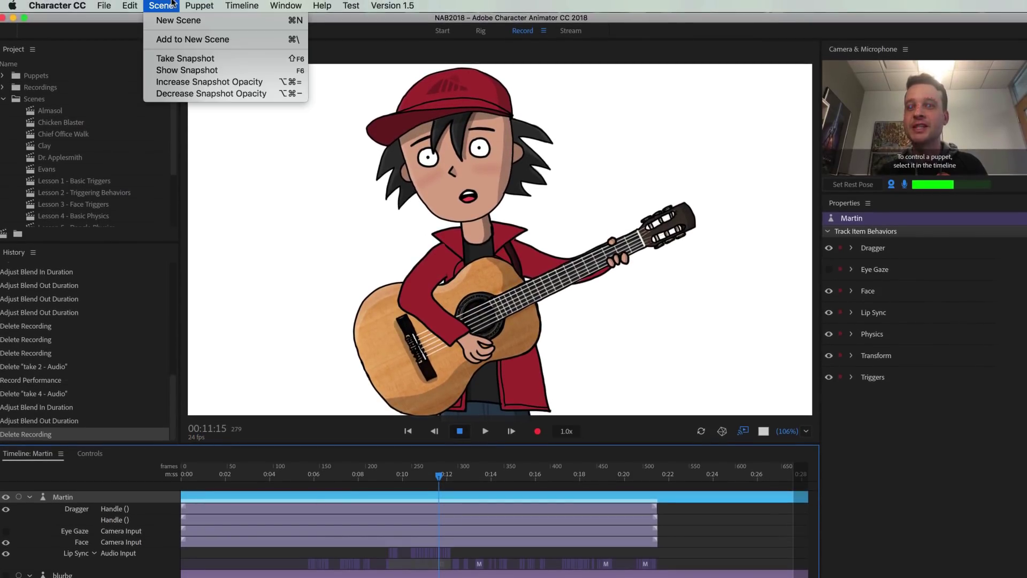
pyautogui.click(237, 58)
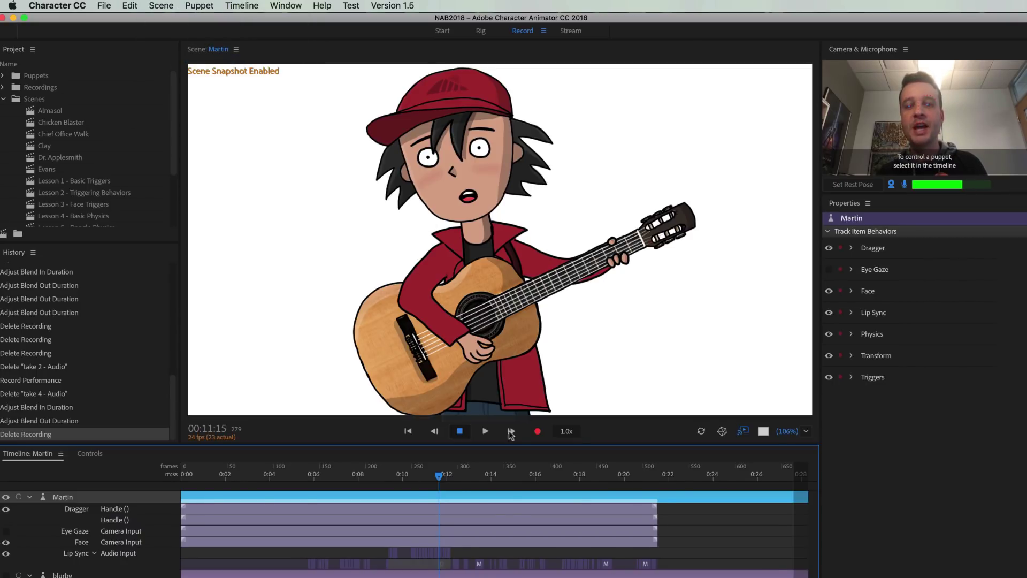
pyautogui.moveTo(440, 475); pyautogui.dragTo(492, 483)
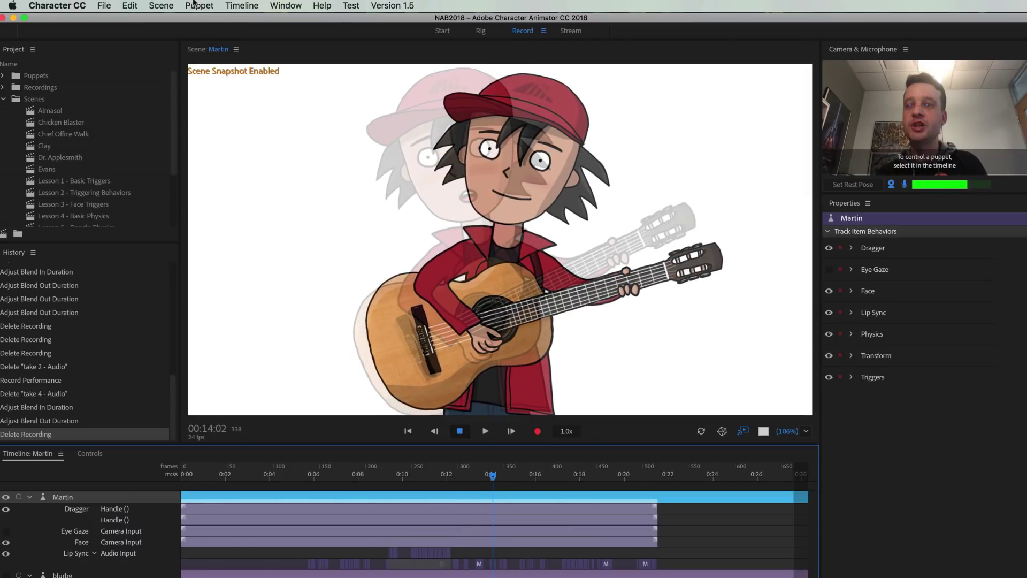
# - Increase the scene snapshot's opacity and decrease it again
pyautogui.click(208, 6)
pyautogui.moveTo(160, 6)
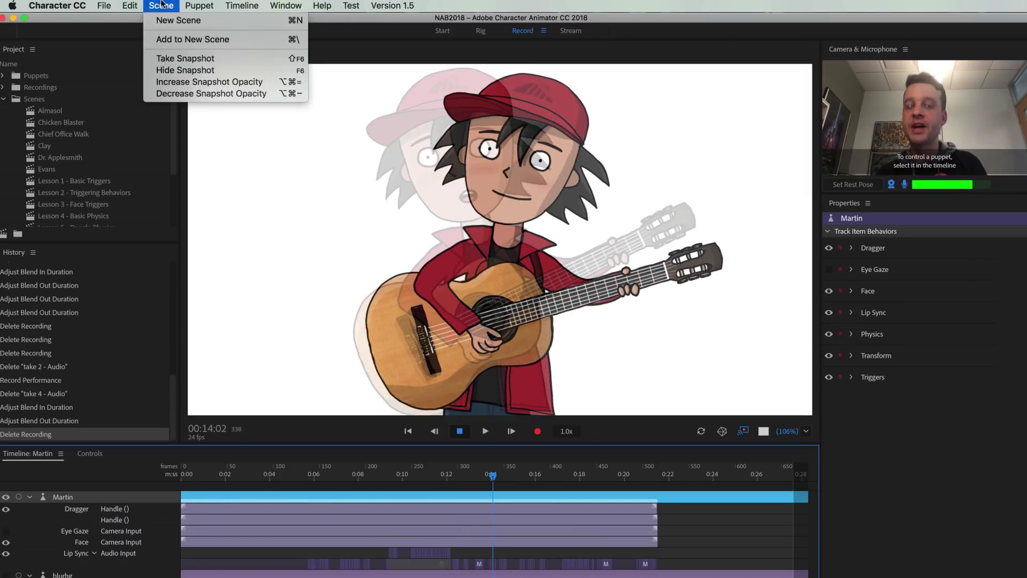
pyautogui.click(217, 85)
pyautogui.click(199, 5)
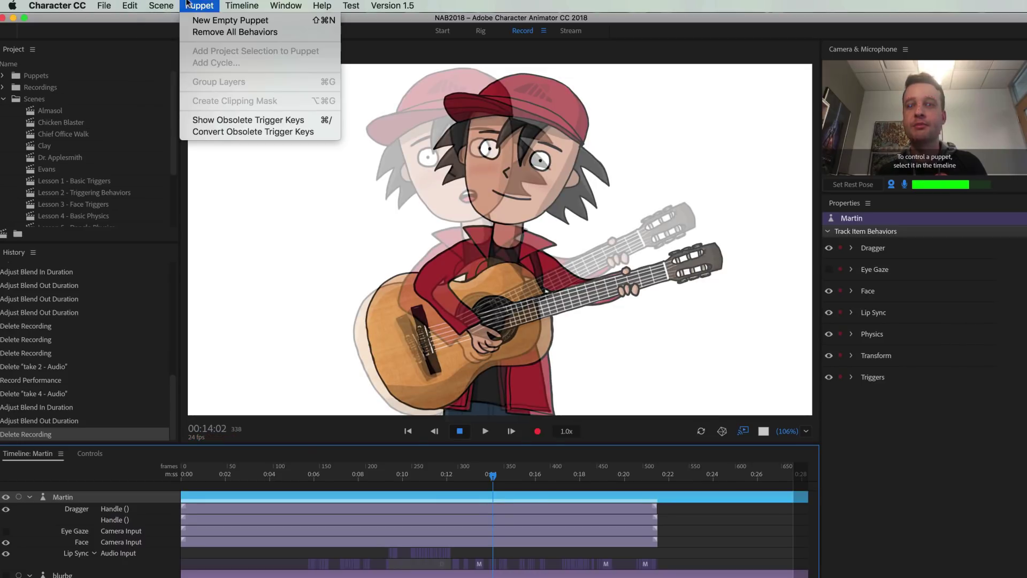
pyautogui.moveTo(161, 6)
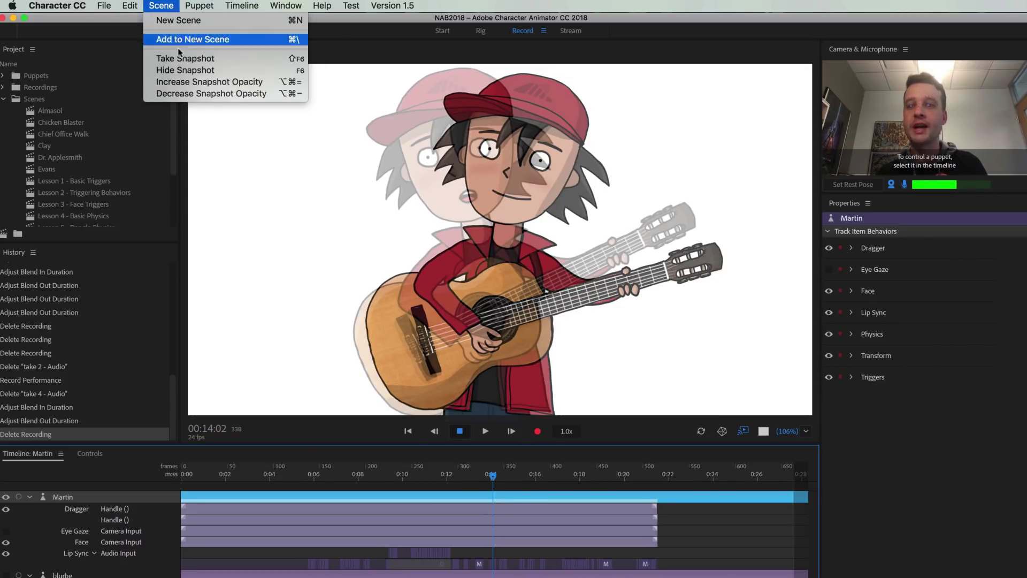
pyautogui.click(197, 94)
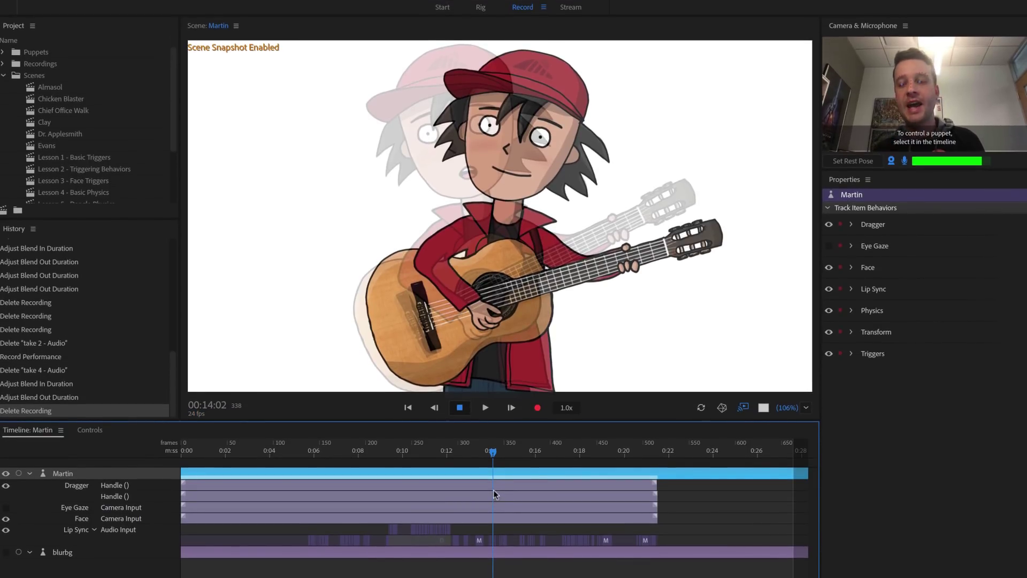
# - Compare another recorded pose with the snapshot, arm Martin for recording to match the live pose, and hide the snapshot
pyautogui.moveTo(493, 463); pyautogui.dragTo(473, 452)
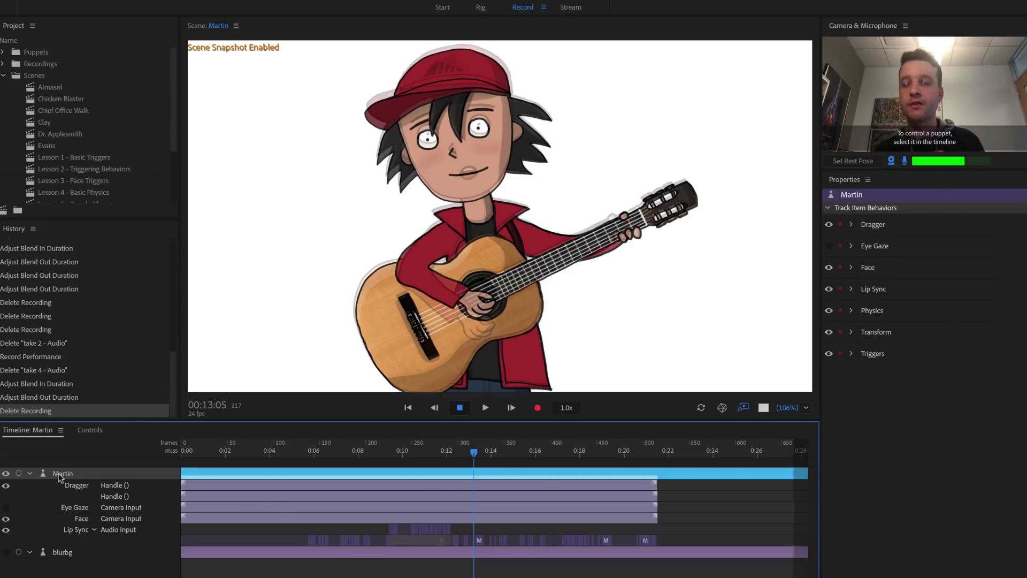
pyautogui.click(18, 473)
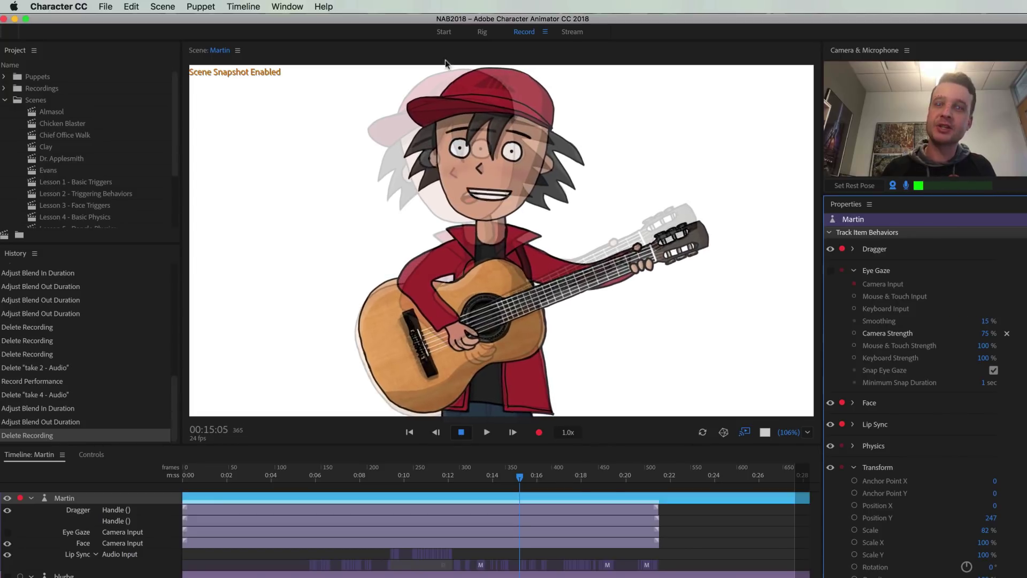
pyautogui.click(163, 6)
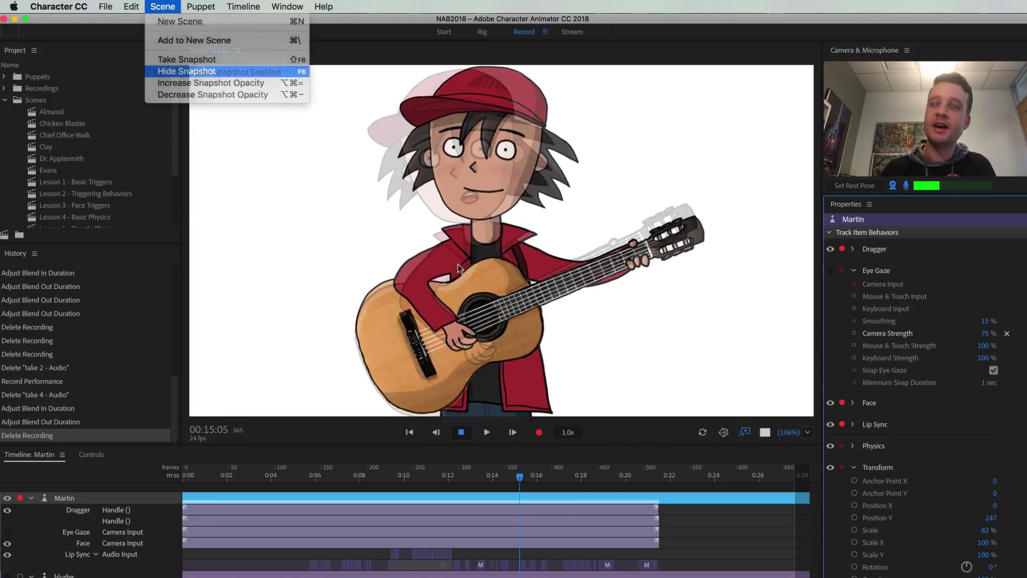
pyautogui.click(176, 72)
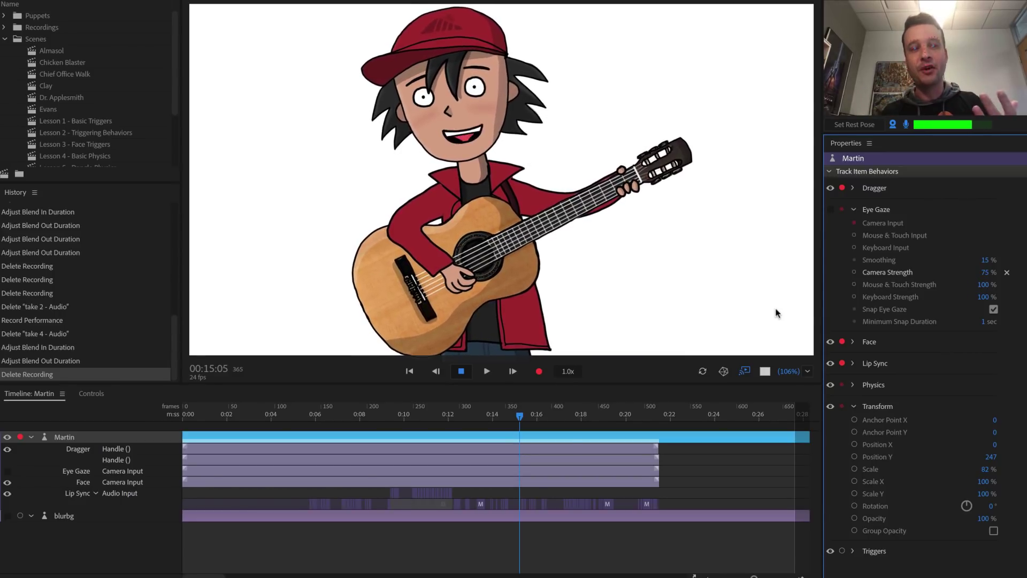
# - Record a Martin performance from 00:15:05 to 00:19:03 and look up the Countdown Before Recording option
pyautogui.click(538, 373)
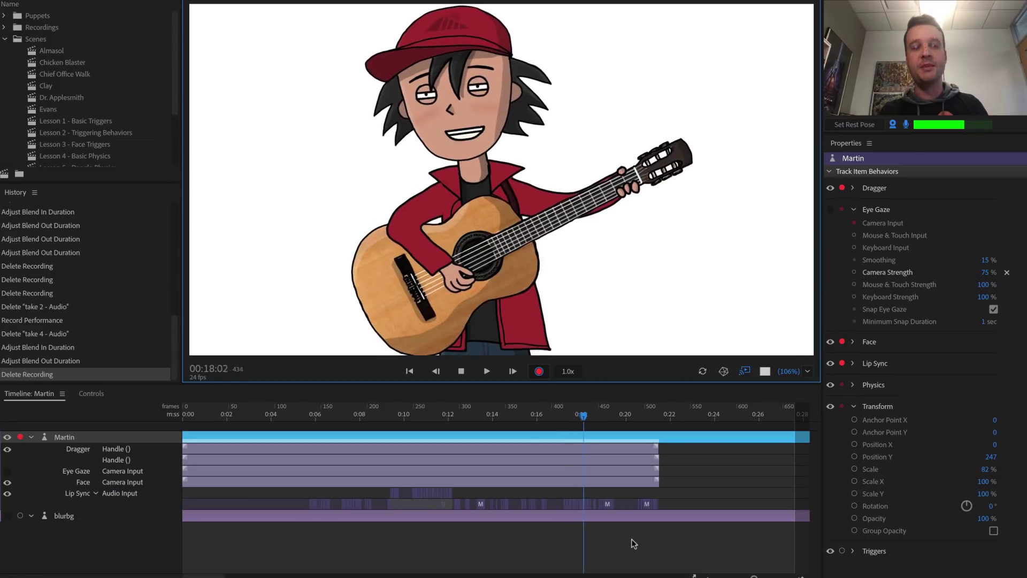
pyautogui.press('space')
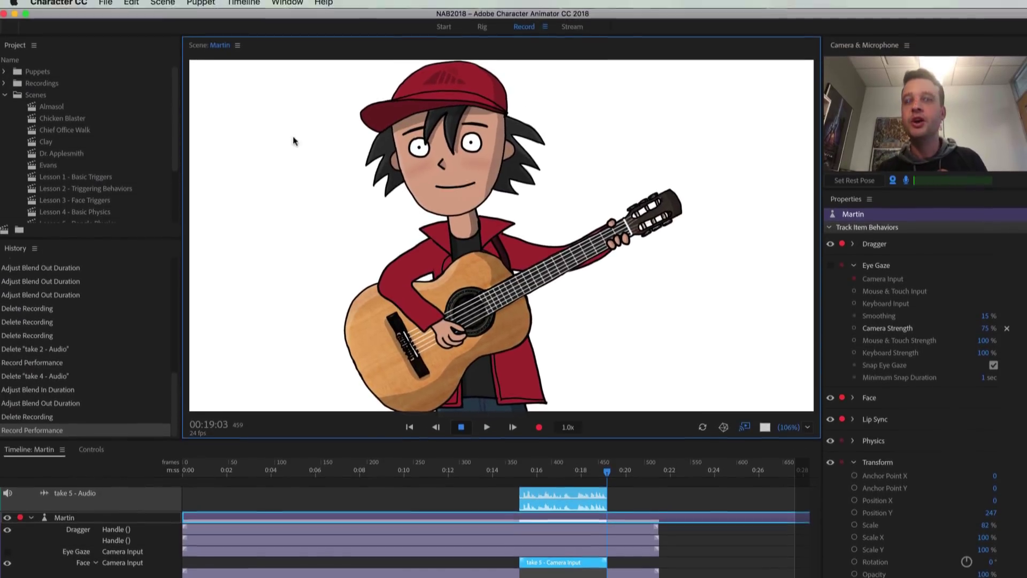
pyautogui.click(244, 6)
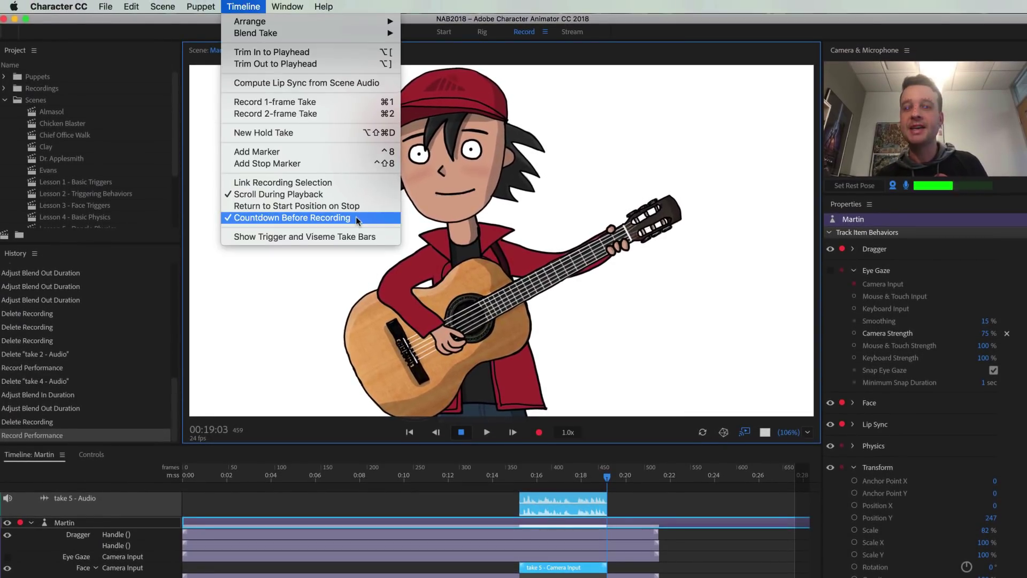
pyautogui.click(526, 258)
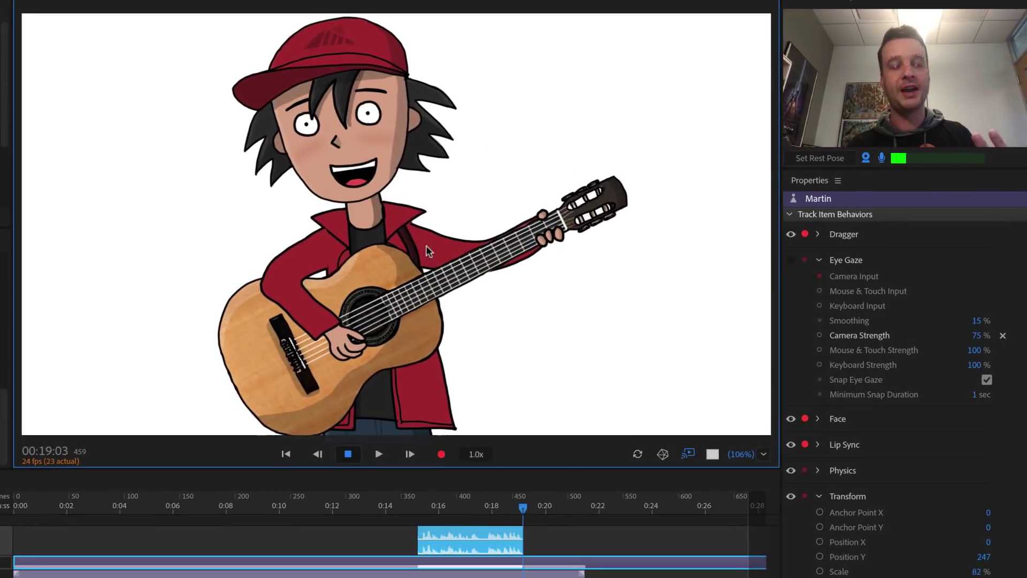
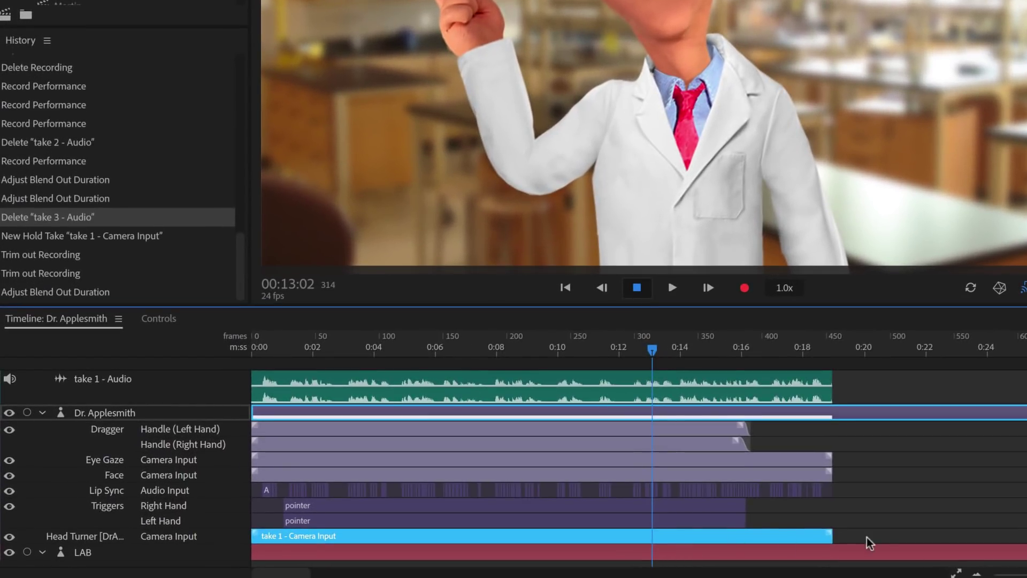
# - Create a hold take from Dr. Applesmith's Head Turner camera input take at about 00:13:01 and extend its end to about 0:17
pyautogui.click(627, 577)
pyautogui.click(764, 537)
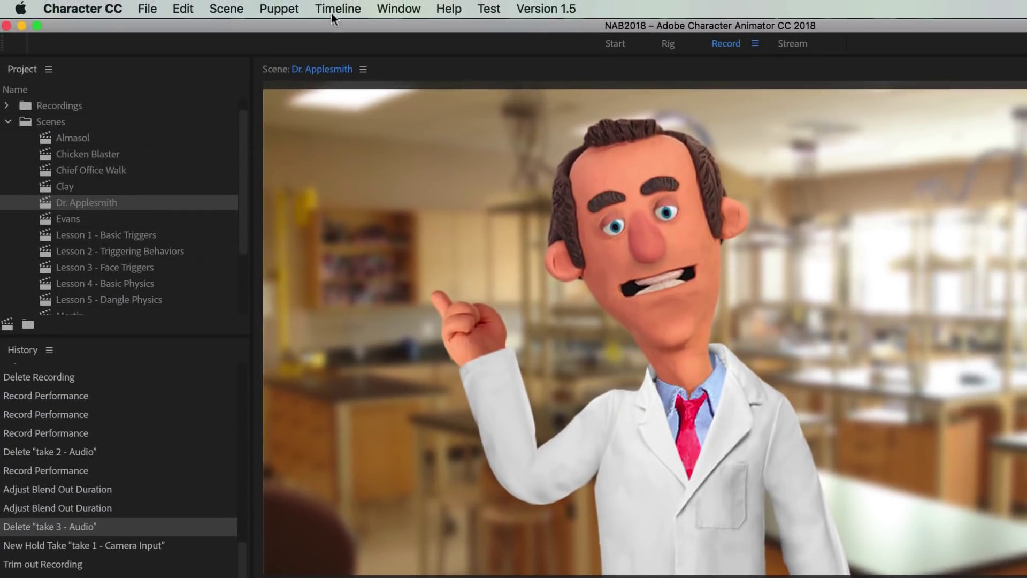
pyautogui.click(331, 13)
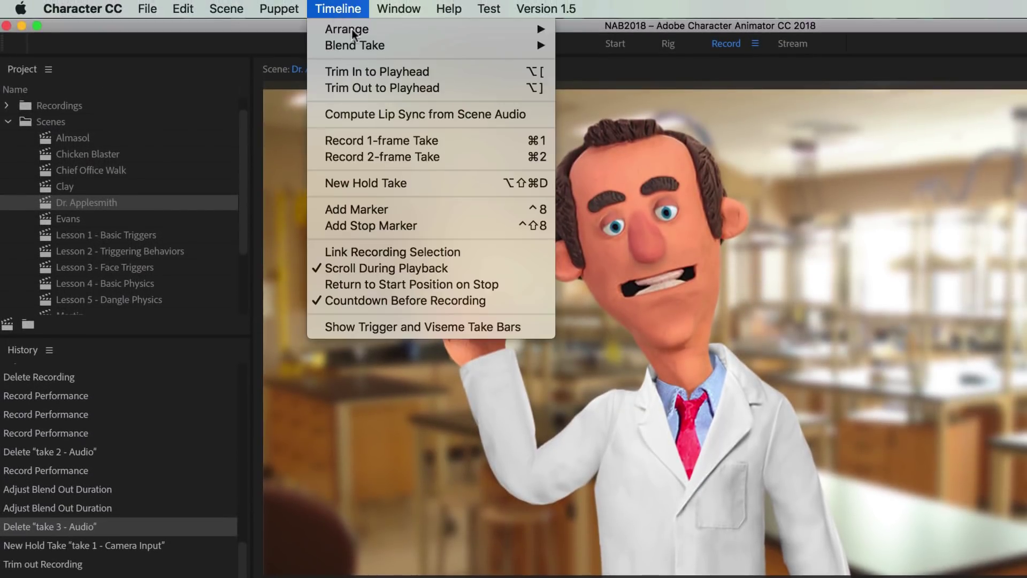
pyautogui.click(477, 182)
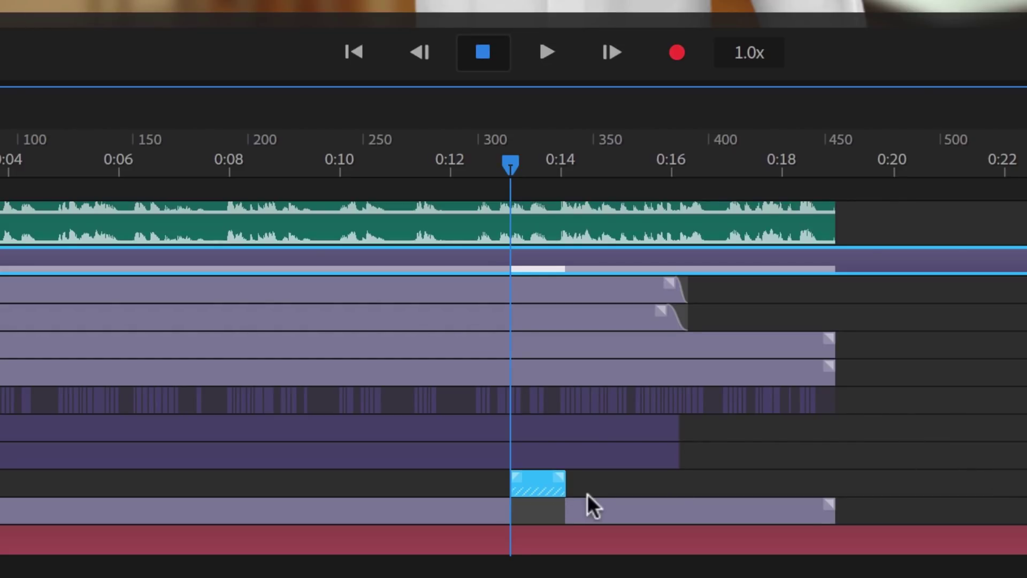
pyautogui.moveTo(561, 492); pyautogui.dragTo(715, 489)
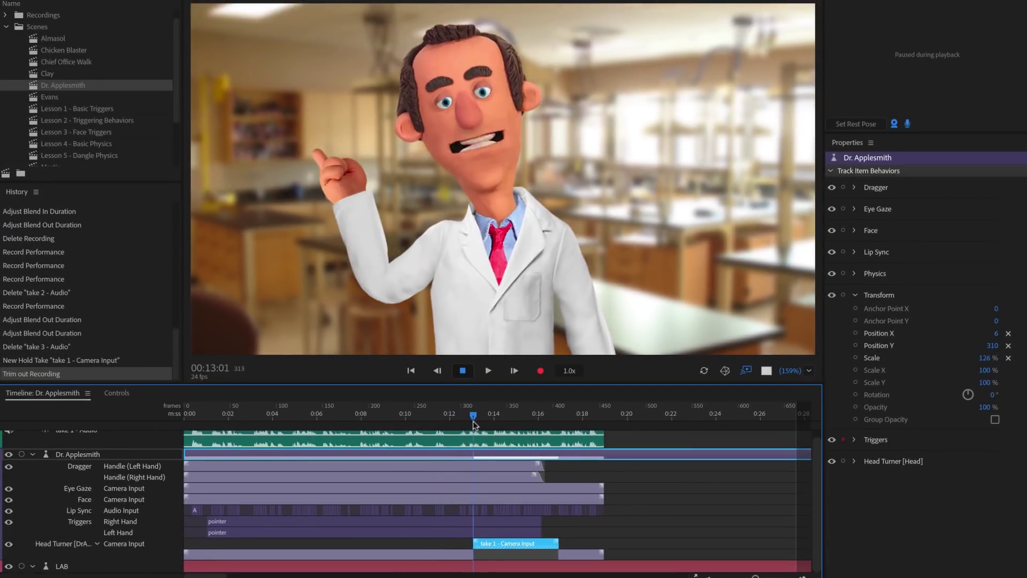
pyautogui.moveTo(473, 420); pyautogui.dragTo(461, 443)
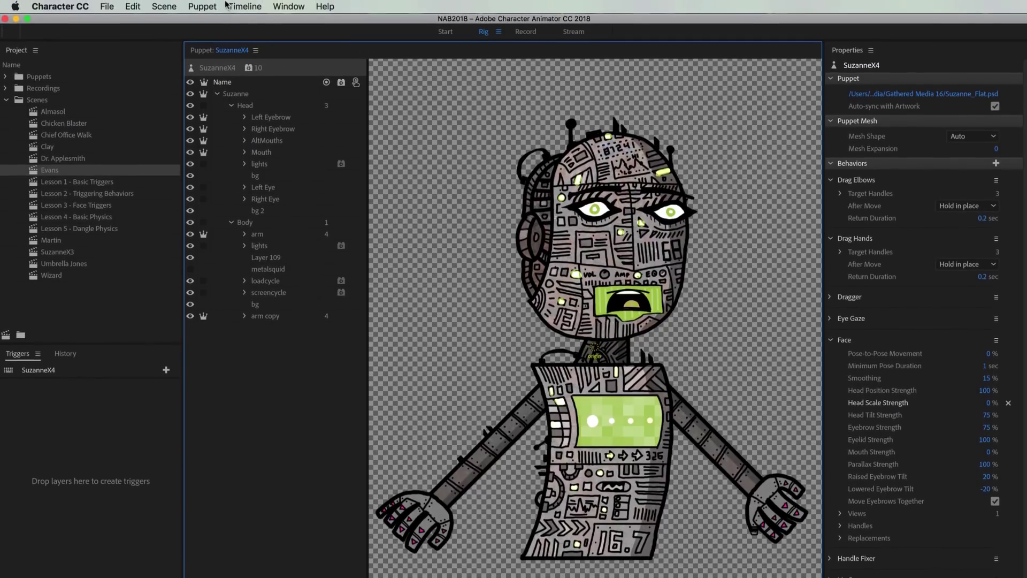
# - Remove all behaviors from the SuzanneX4 puppet
pyautogui.click(203, 7)
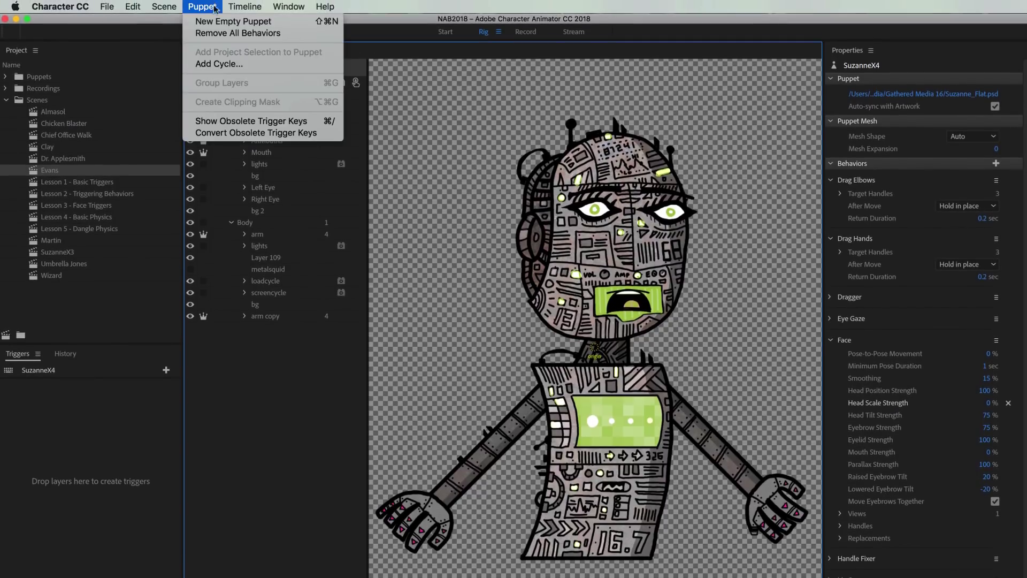
pyautogui.click(275, 33)
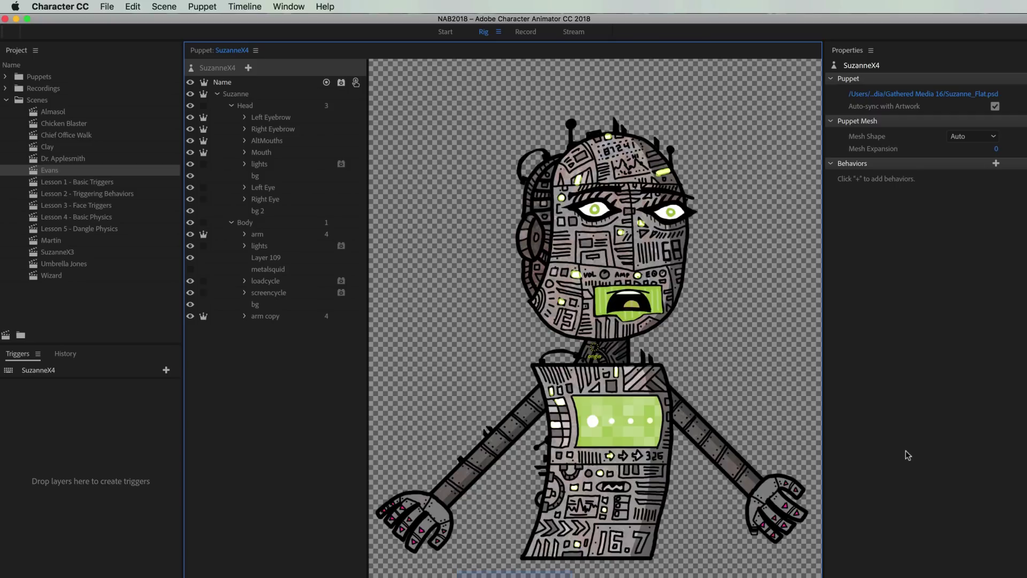
# - Switch to the Evans puppet, select the whole puppet, and copy its behaviors
pyautogui.click(239, 50)
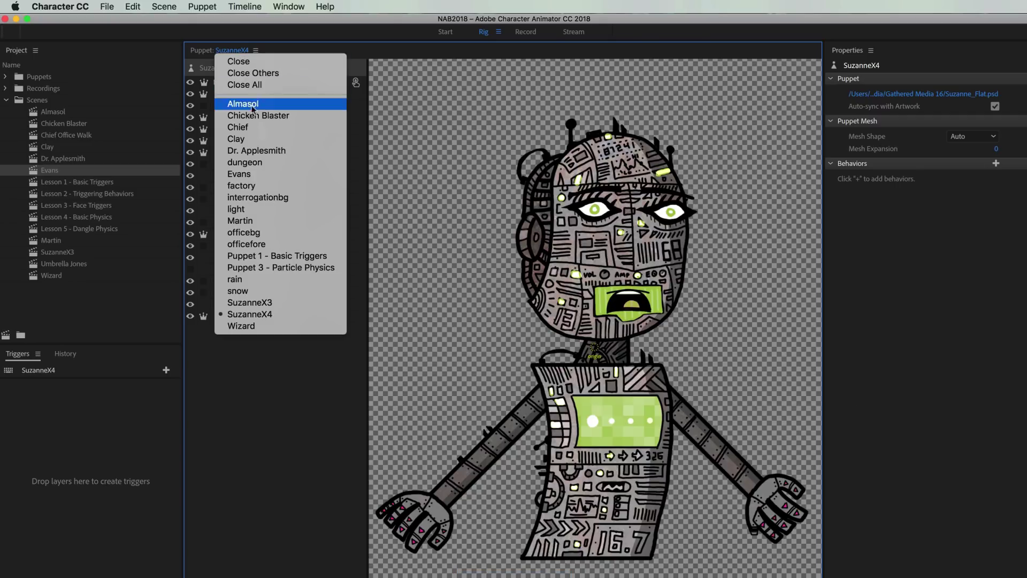
pyautogui.press('Escape')
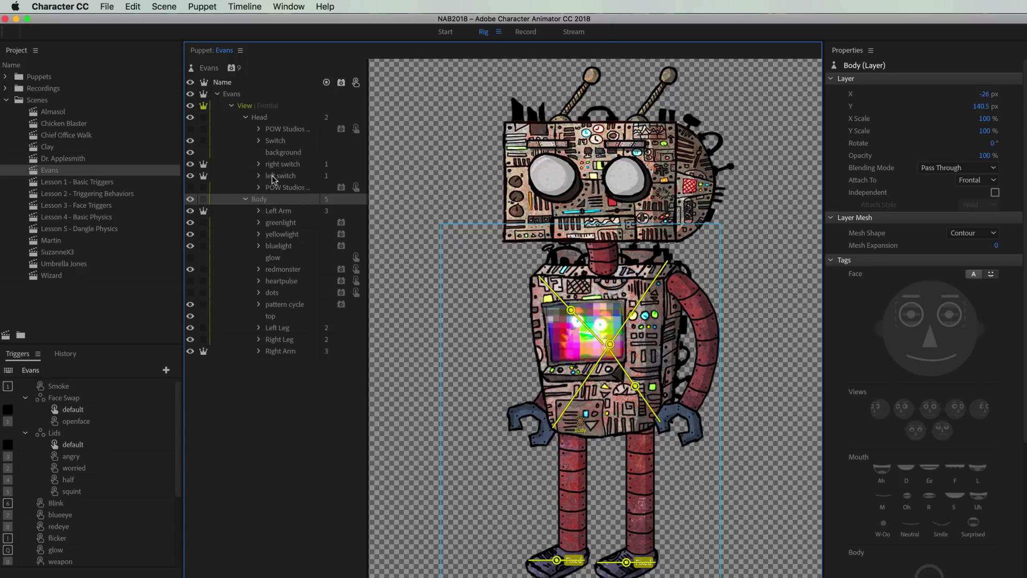
pyautogui.click(279, 72)
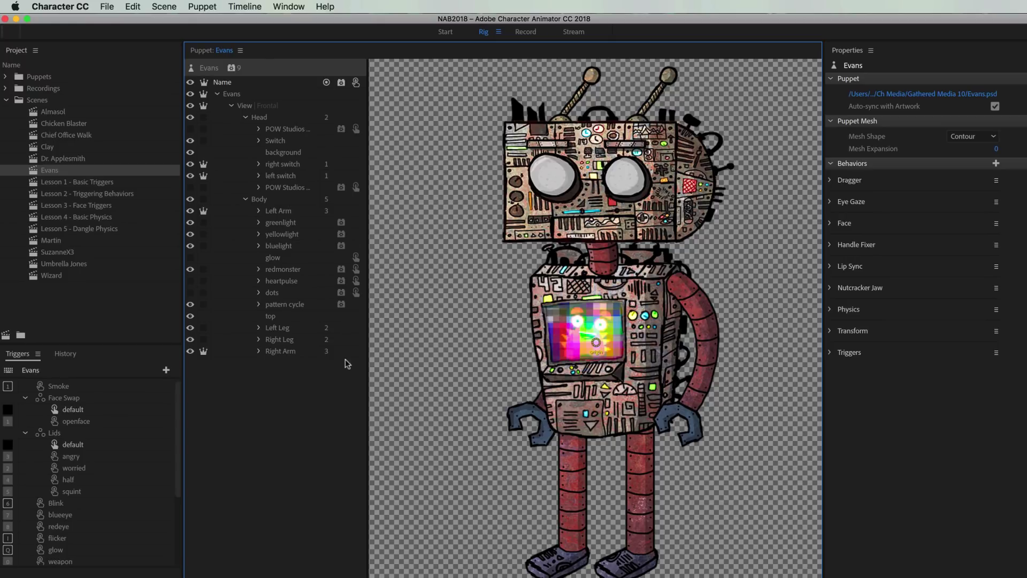
pyautogui.click(288, 129)
pyautogui.click(295, 190)
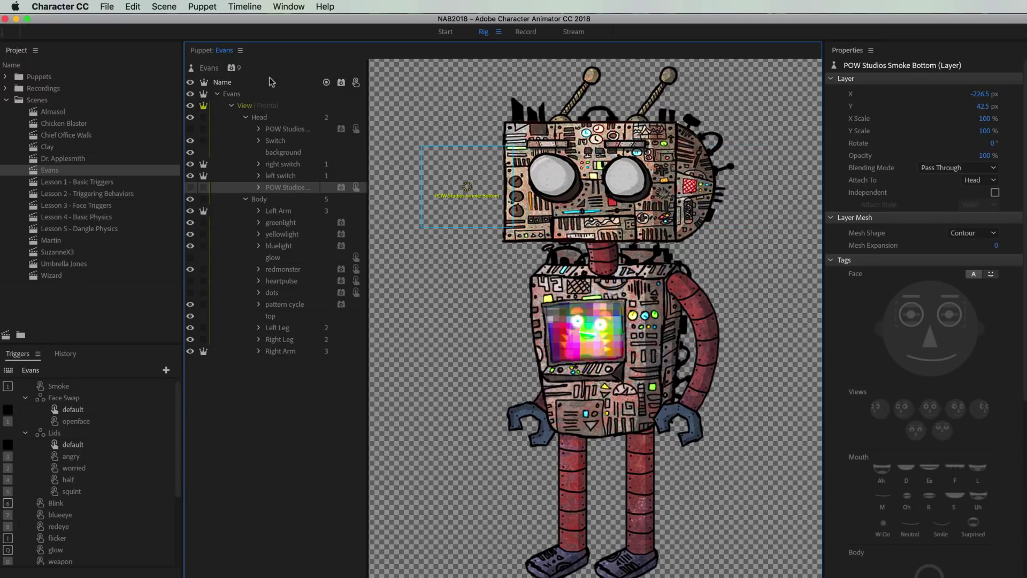
pyautogui.click(271, 71)
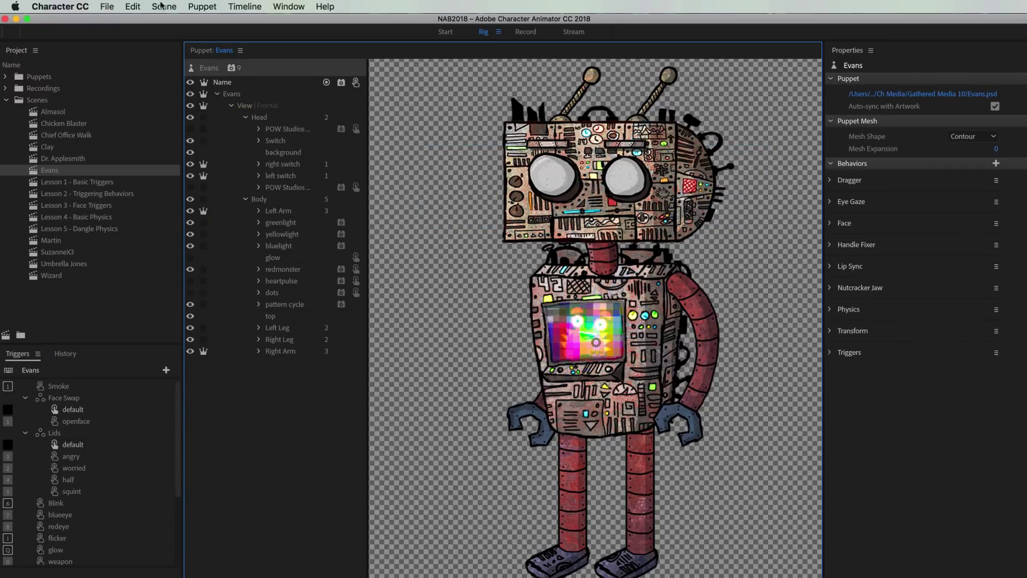
pyautogui.click(134, 6)
pyautogui.click(203, 84)
# - Switch to the SuzanneX4 puppet and paste the behaviors copied from Evans
pyautogui.click(224, 50)
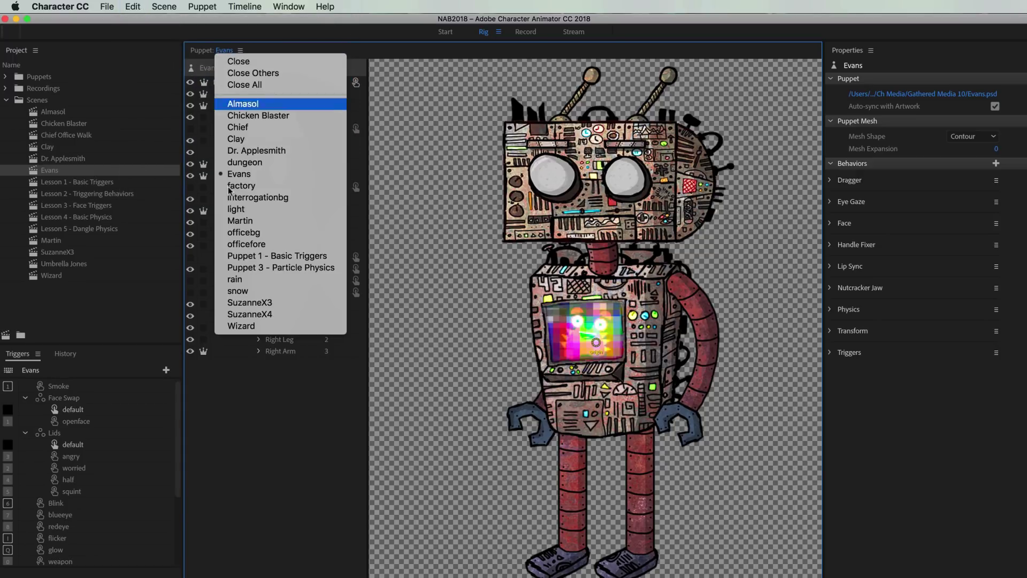
pyautogui.click(267, 315)
pyautogui.click(132, 6)
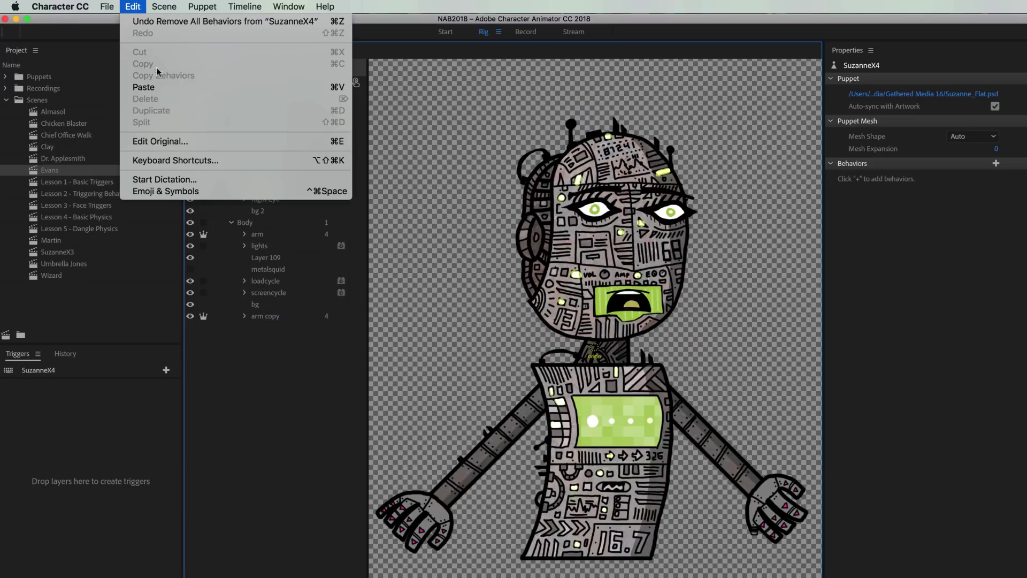
pyautogui.click(143, 88)
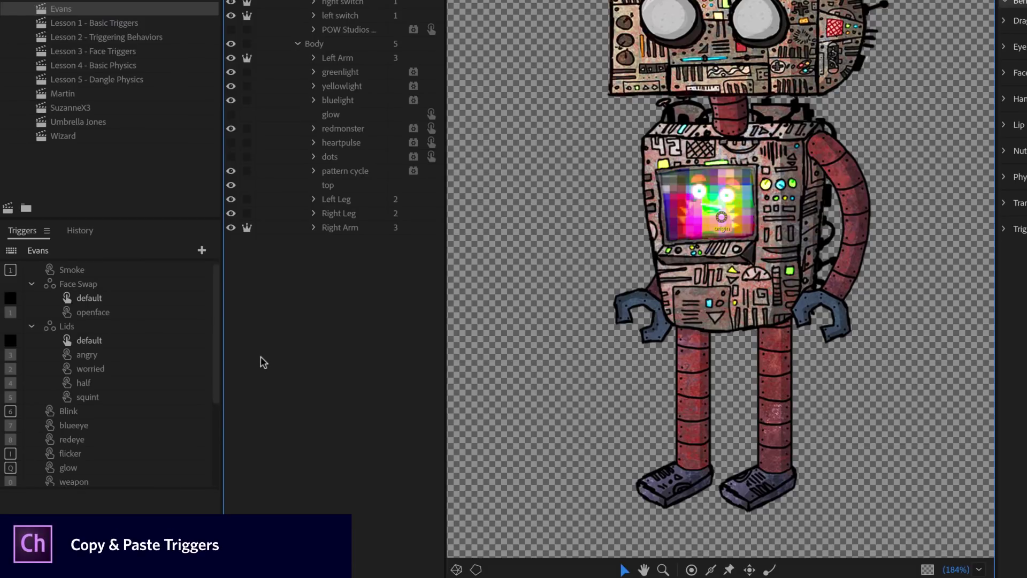
# - Select all of the Evans puppet's triggers and swap sets, and copy them
pyautogui.click(128, 368)
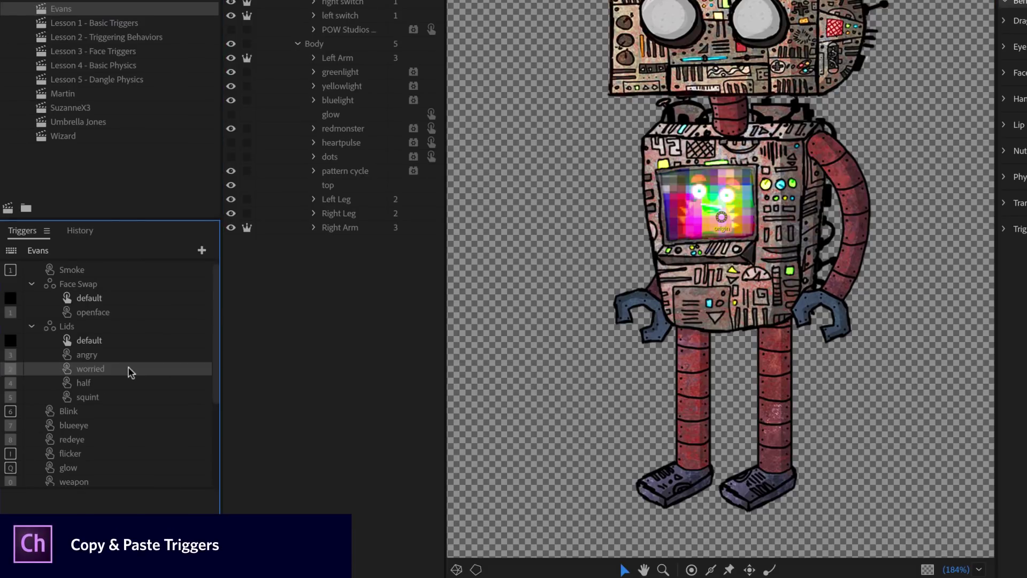
pyautogui.scroll(-3, 145, 326)
pyautogui.scroll(3, 144, 327)
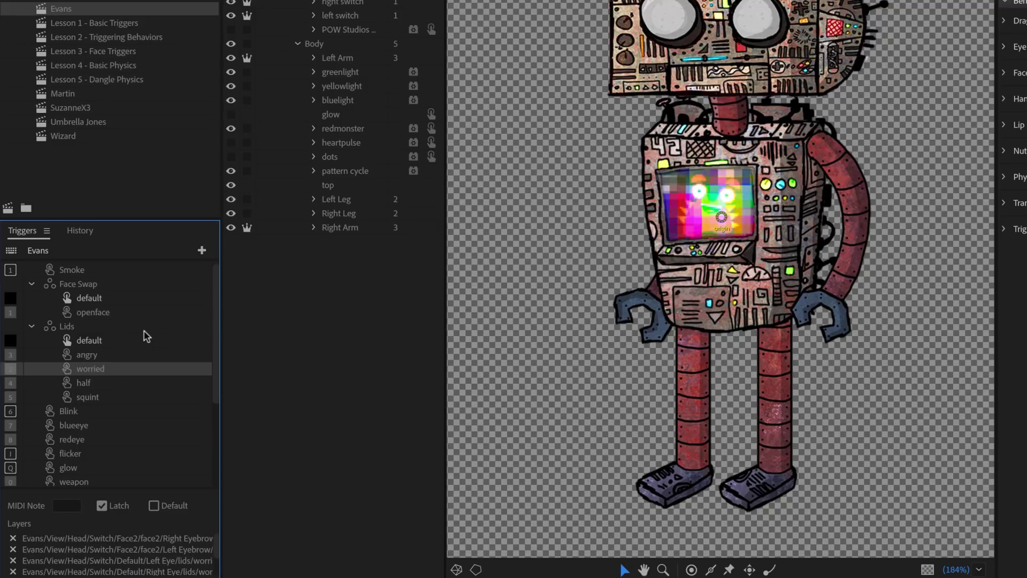
pyautogui.hotkey('ctrl', 'a')
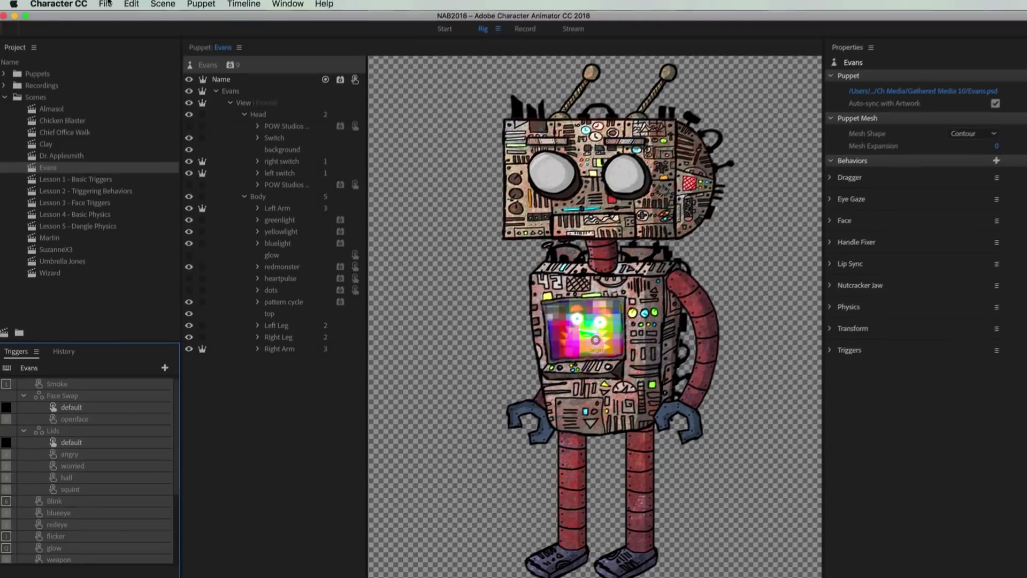
pyautogui.click(131, 6)
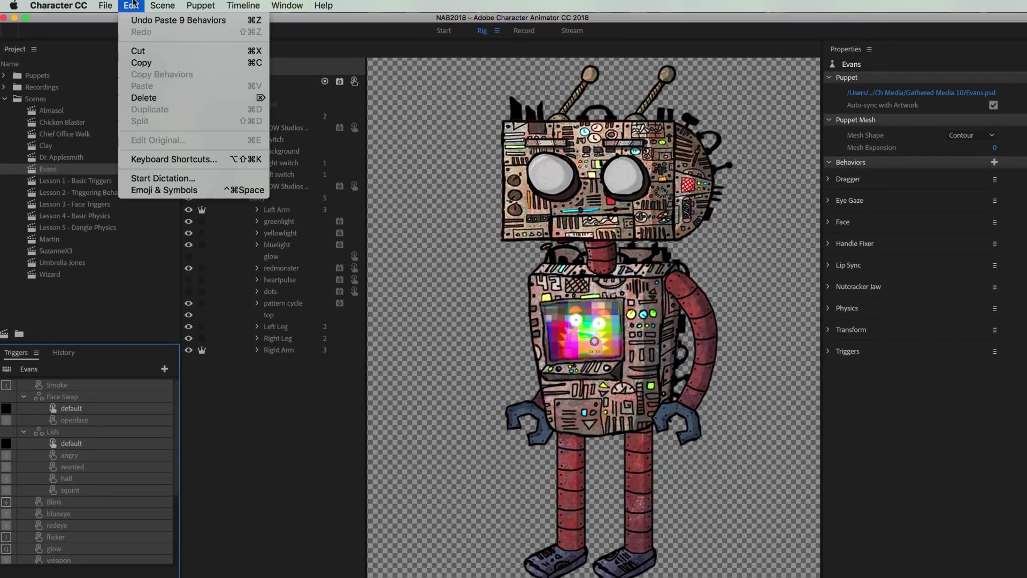
pyautogui.click(148, 64)
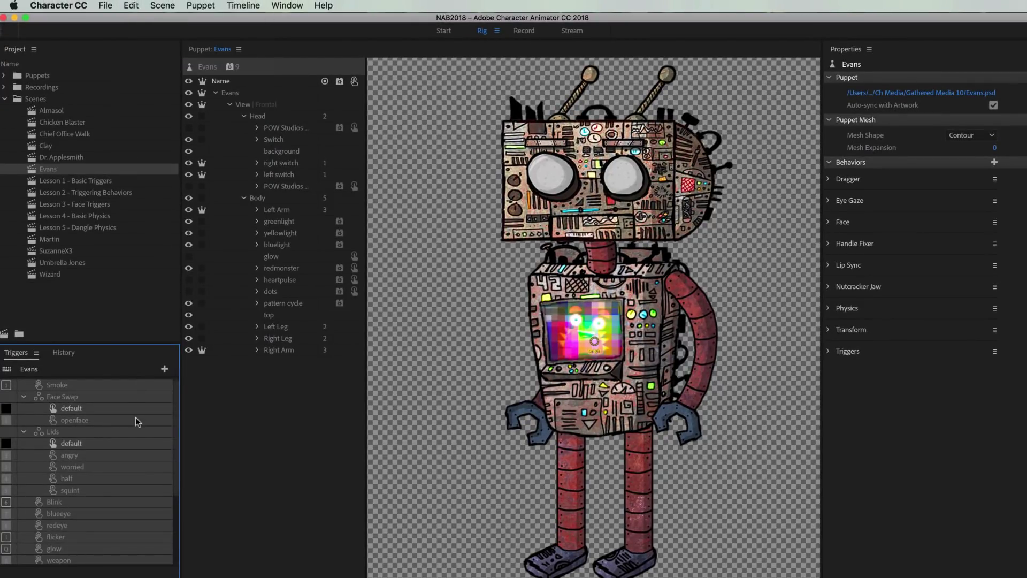
# - Switch to the SuzanneX4 puppet and paste the copied Evans triggers into its empty trigger list
pyautogui.click(227, 49)
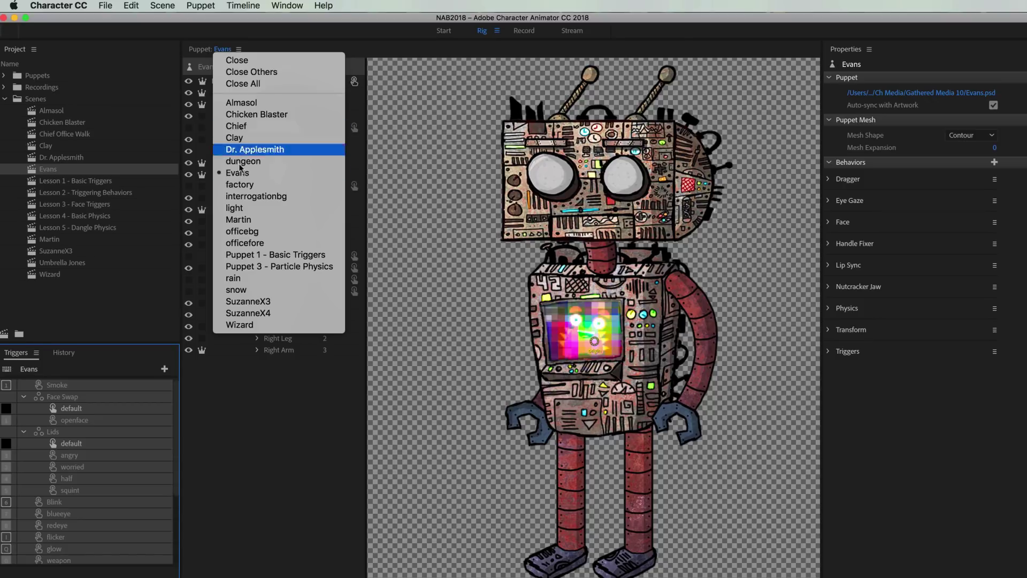
pyautogui.click(269, 316)
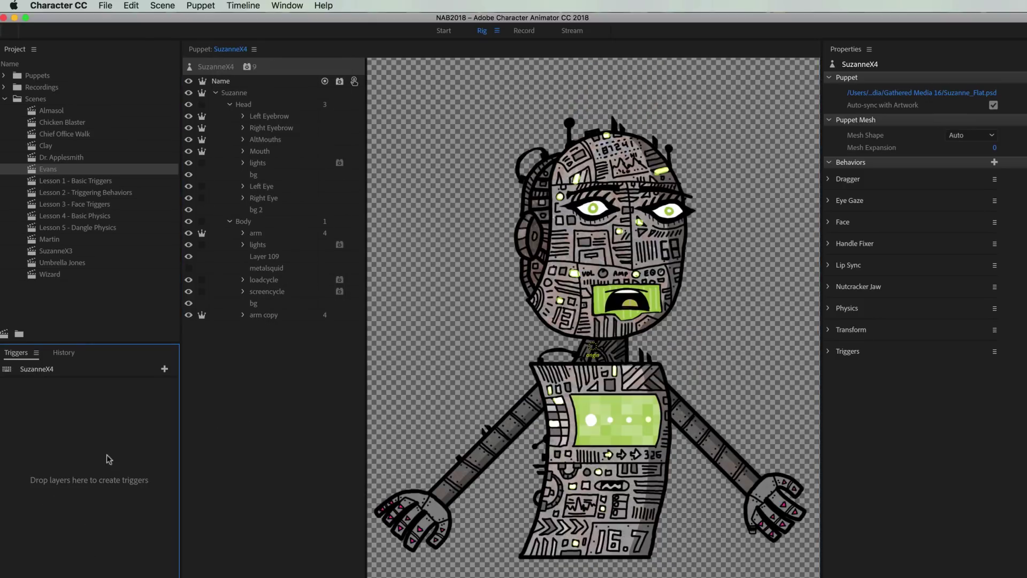
pyautogui.click(132, 5)
pyautogui.click(160, 84)
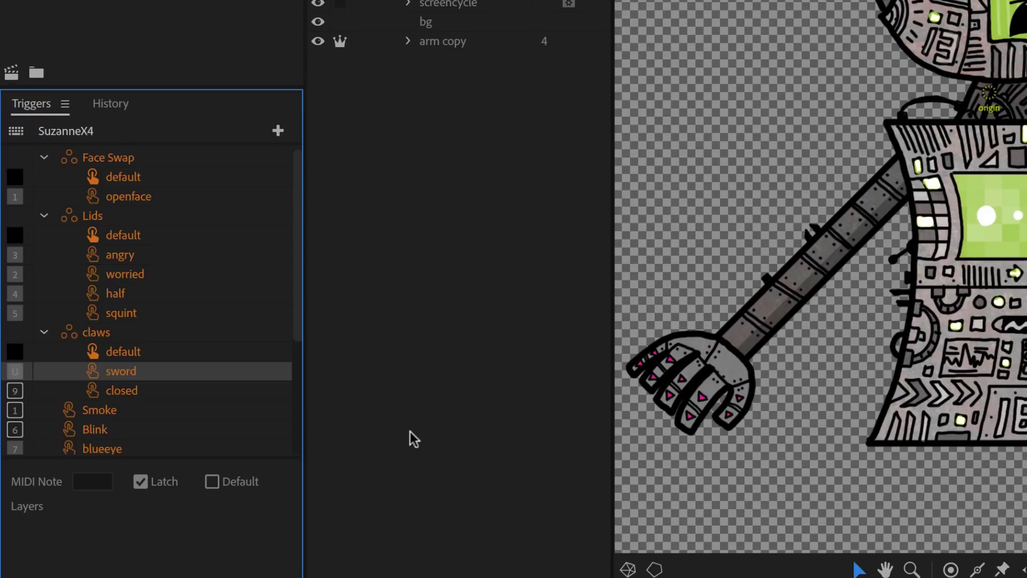
pyautogui.scroll(-3, 146, 254)
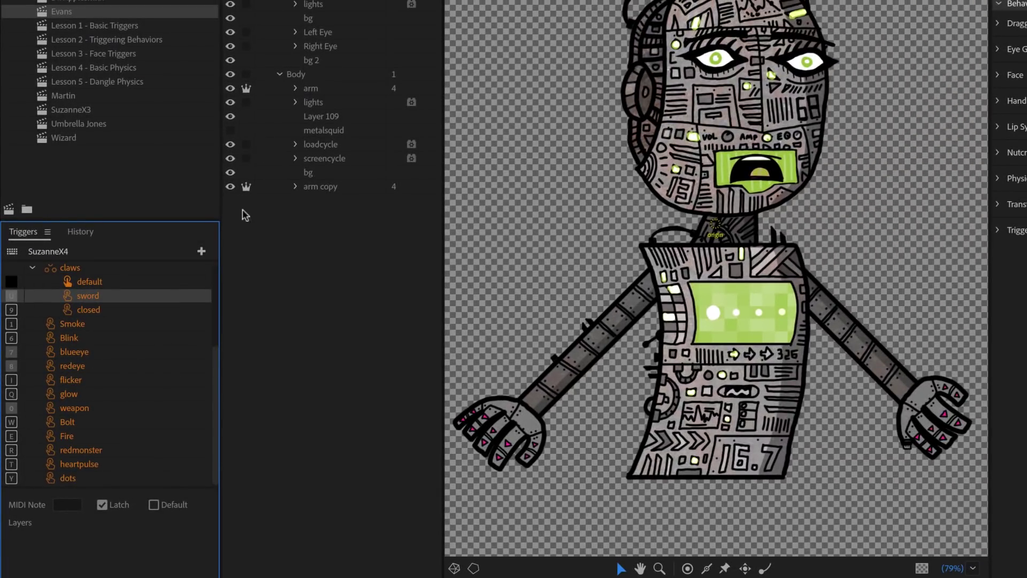
# - Assign SuzanneX4's Left Eye layer to the blueeye trigger and its Right Eye layer to the weapon trigger
pyautogui.click(330, 36)
pyautogui.scroll(-3, 160, 348)
pyautogui.moveTo(184, 356); pyautogui.dragTo(95, 348)
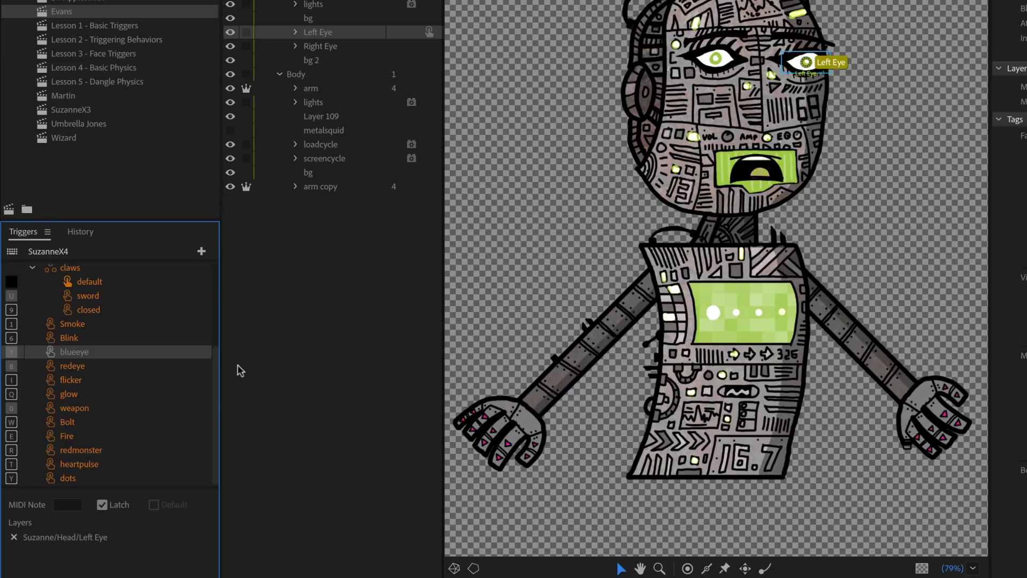
pyautogui.click(321, 48)
pyautogui.moveTo(325, 46); pyautogui.dragTo(114, 413)
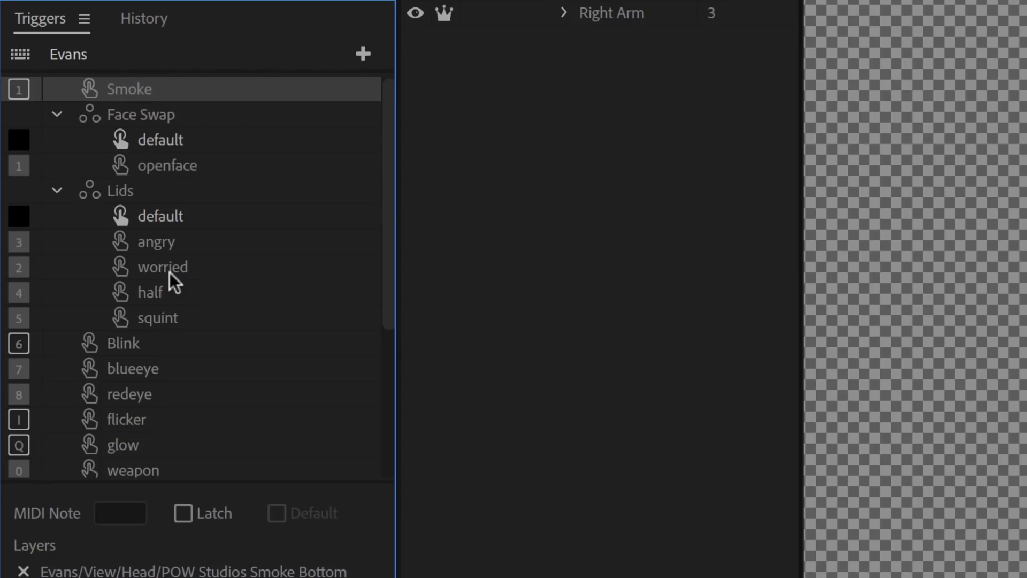
# - Try key 5 for the half trigger in Evans' Lids swap set, and restore its key to 4
pyautogui.click(22, 293)
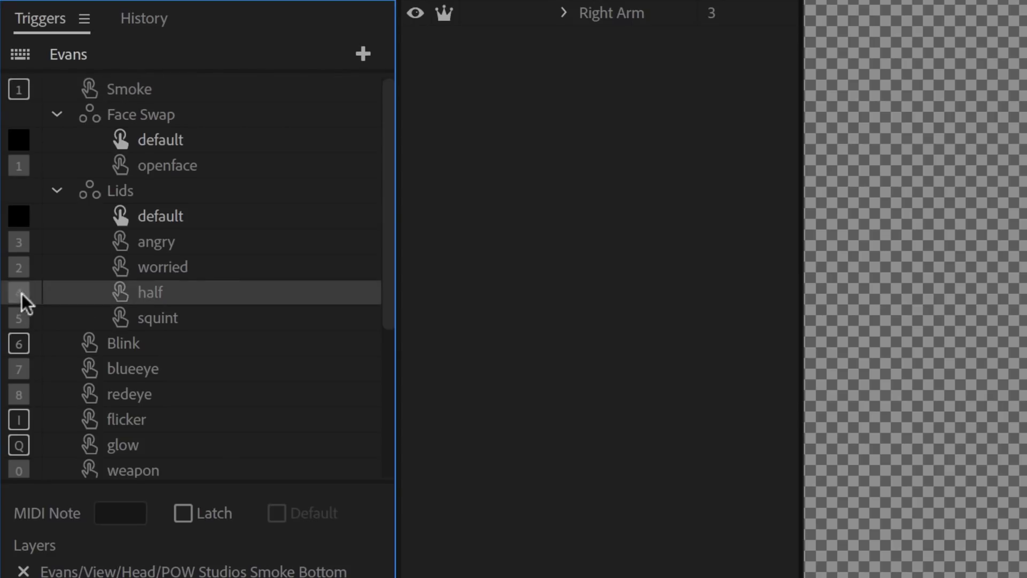
pyautogui.write('5')
pyautogui.press('Return')
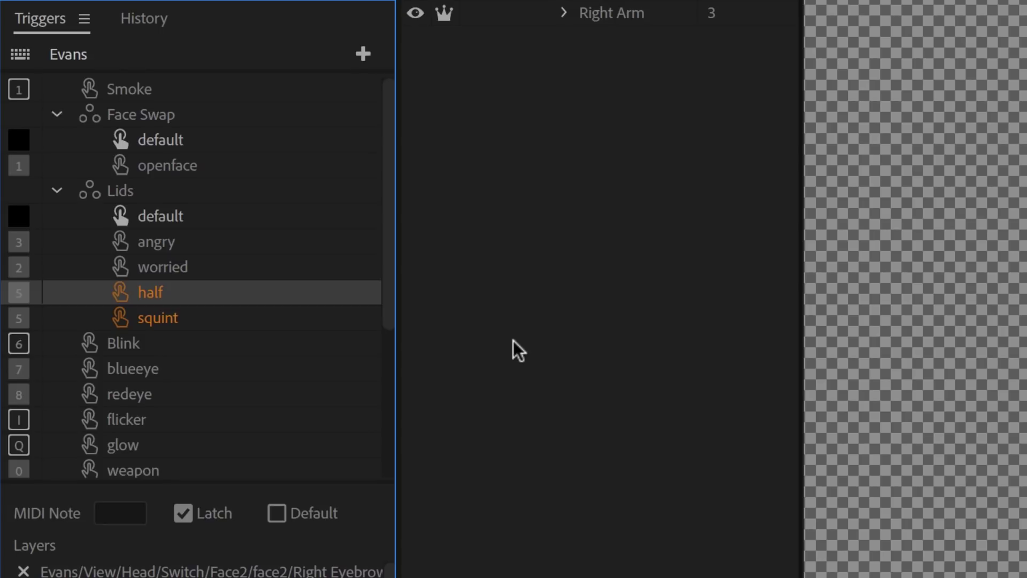
pyautogui.click(18, 292)
pyautogui.write('4')
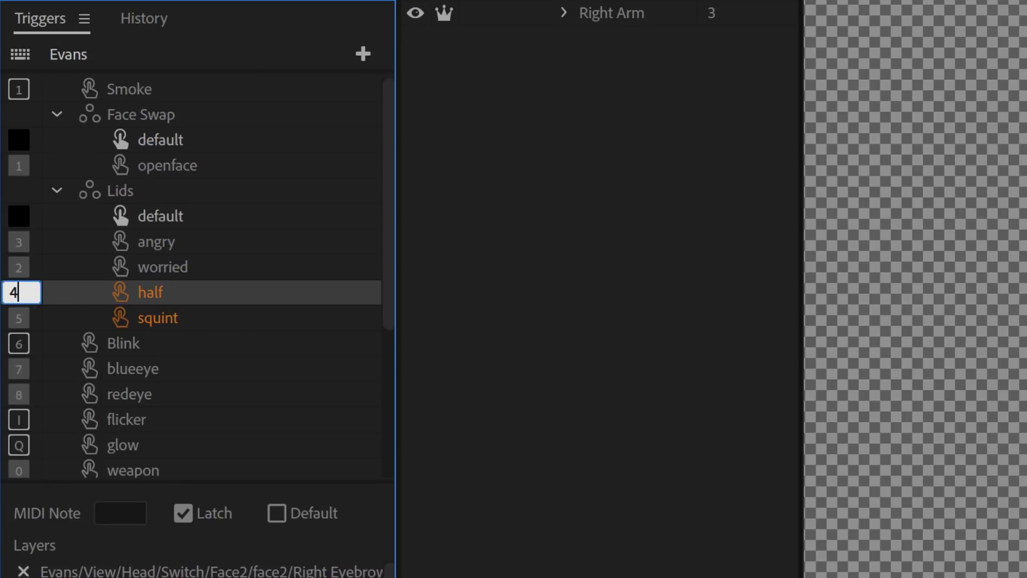
pyautogui.press('Return')
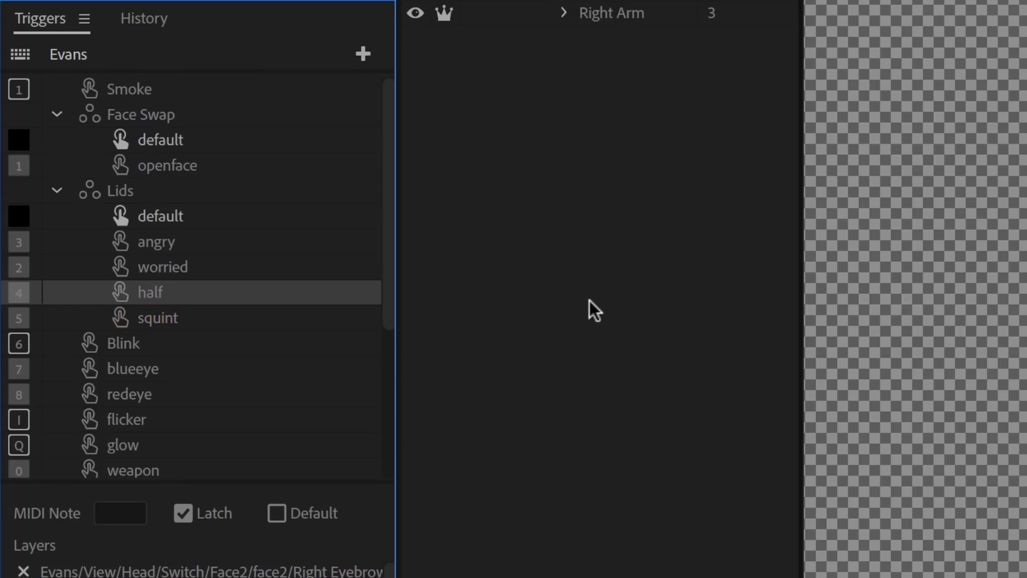
# - Set the half trigger's key to 5 so it shares the key of the squint trigger
pyautogui.click(18, 294)
pyautogui.write('5')
pyautogui.press('Return')
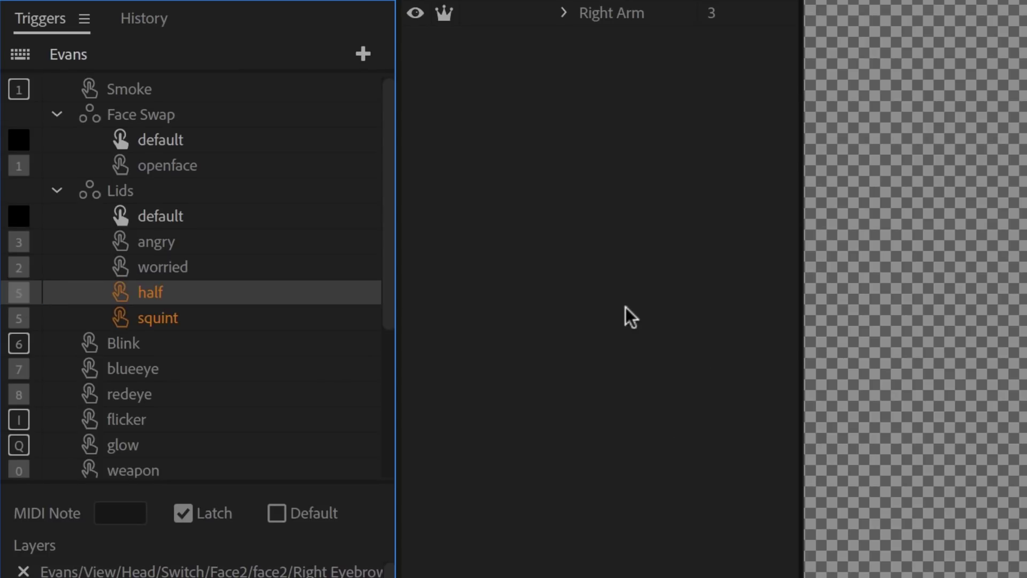
pyautogui.moveTo(149, 293)
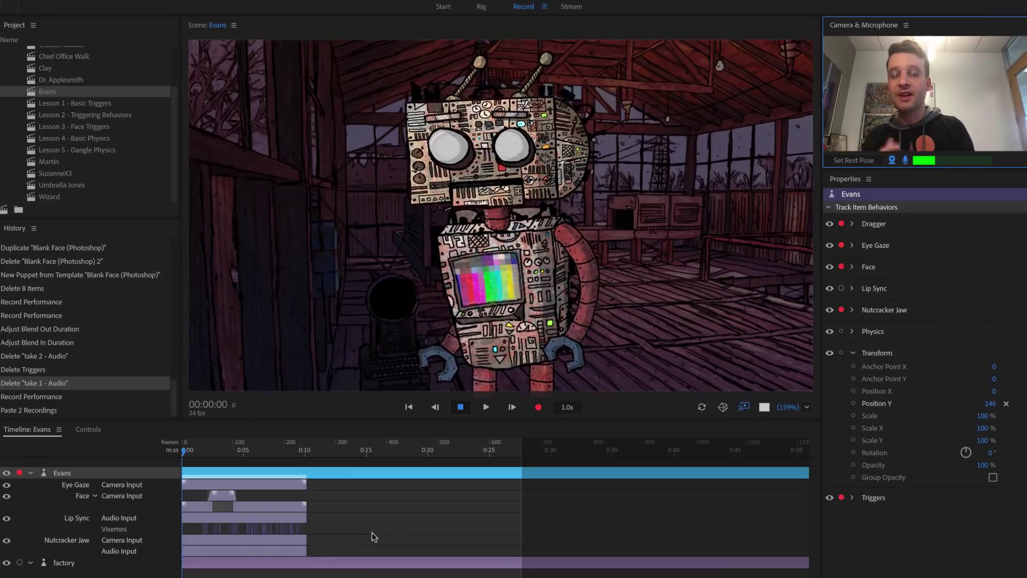
# - Preview the Evans scene up to 00:08:09, select all of the Evans track's takes, and copy them
pyautogui.moveTo(188, 452); pyautogui.dragTo(285, 471)
pyautogui.moveTo(323, 550); pyautogui.dragTo(185, 479)
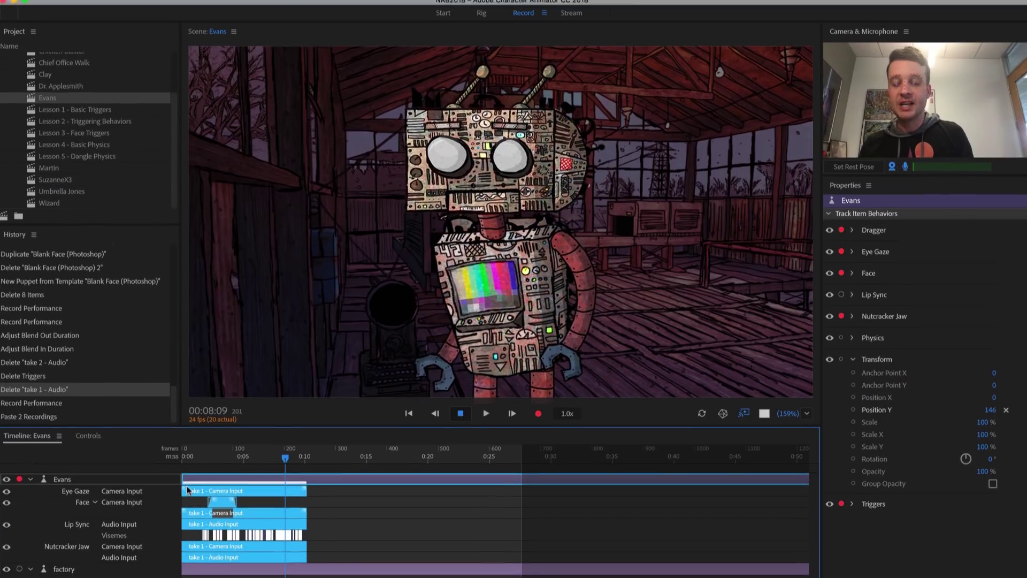
pyautogui.click(130, 5)
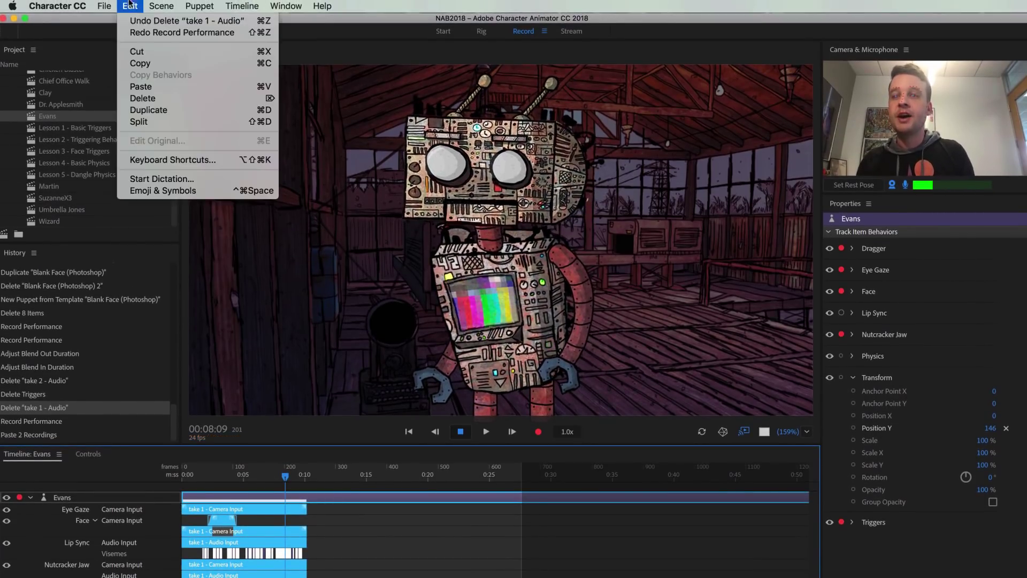
pyautogui.click(140, 63)
# - Switch to the SuzanneX3 scene, paste the copied takes onto the SuzanneX4 track, and scrub through the start
pyautogui.click(216, 50)
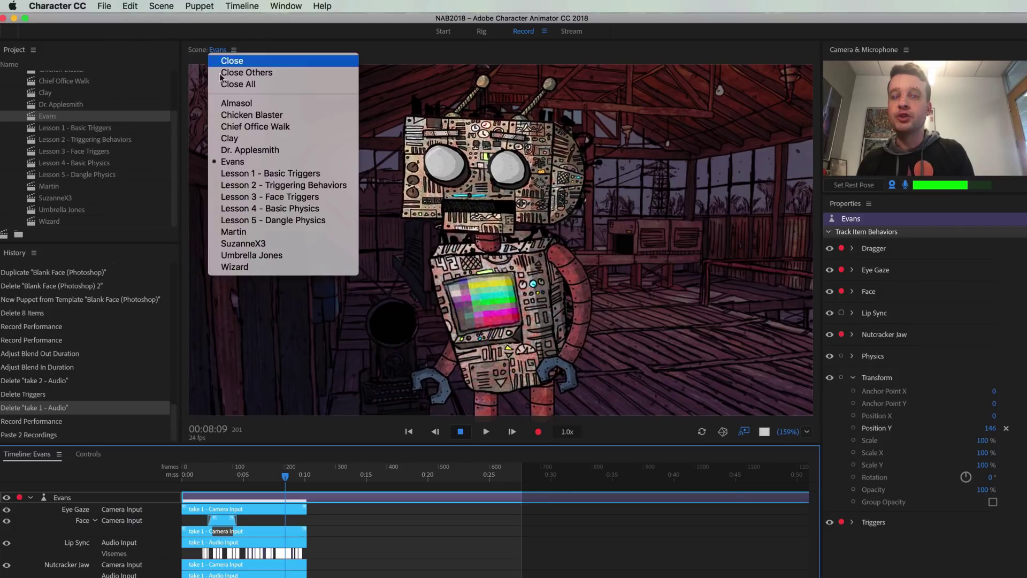
pyautogui.click(262, 247)
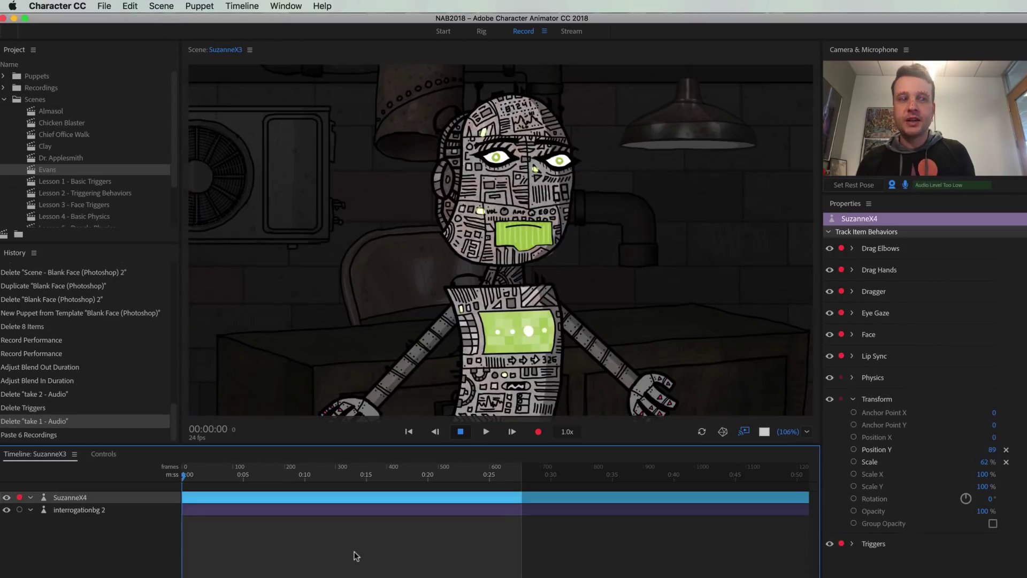
pyautogui.click(130, 6)
pyautogui.click(140, 86)
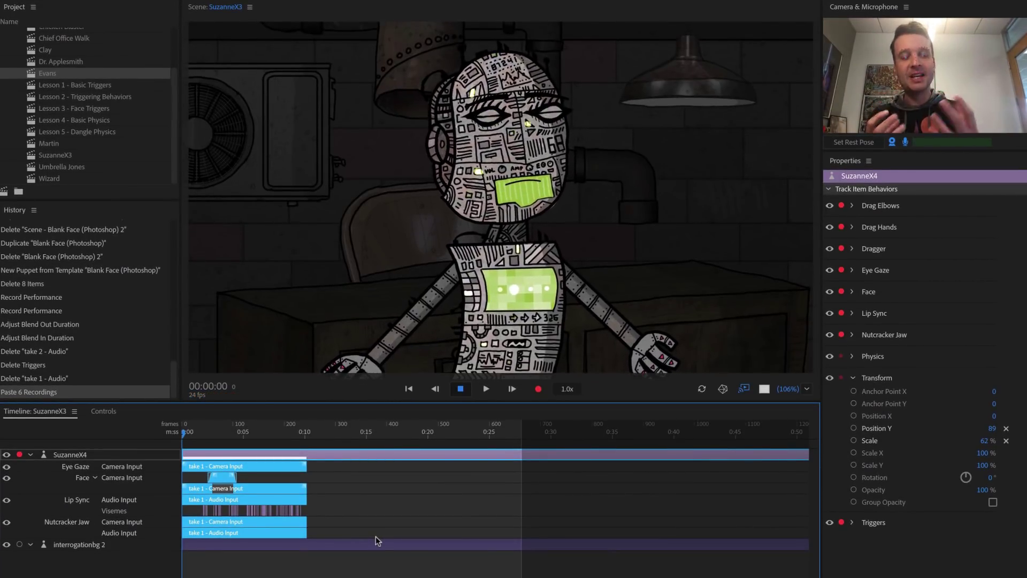
pyautogui.moveTo(182, 432); pyautogui.dragTo(197, 451)
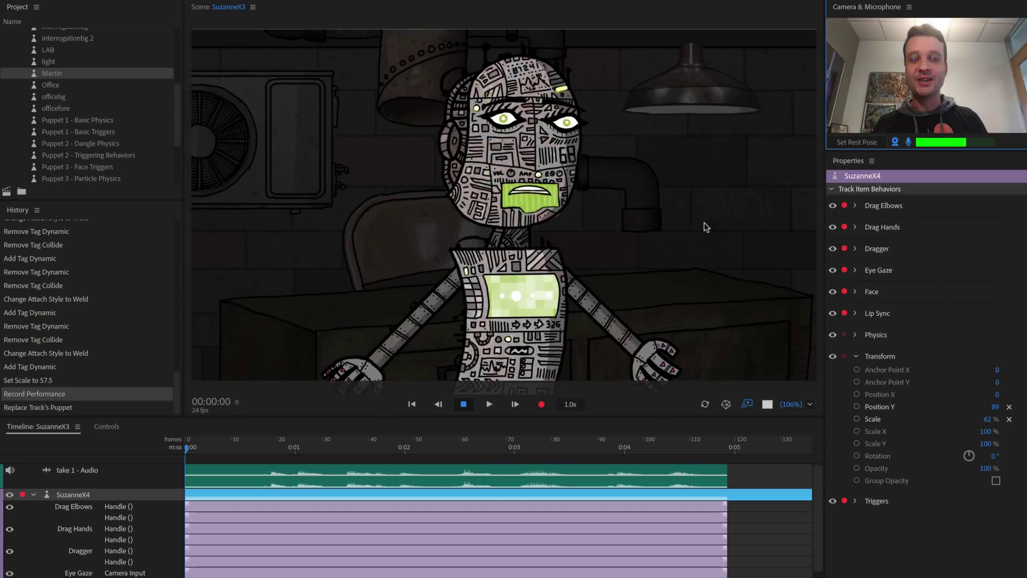
# - Scrub the SuzanneX3 scene to 00:00:16 and replace the SuzanneX4 track's puppet with the Martin puppet
pyautogui.moveTo(193, 449); pyautogui.dragTo(260, 460)
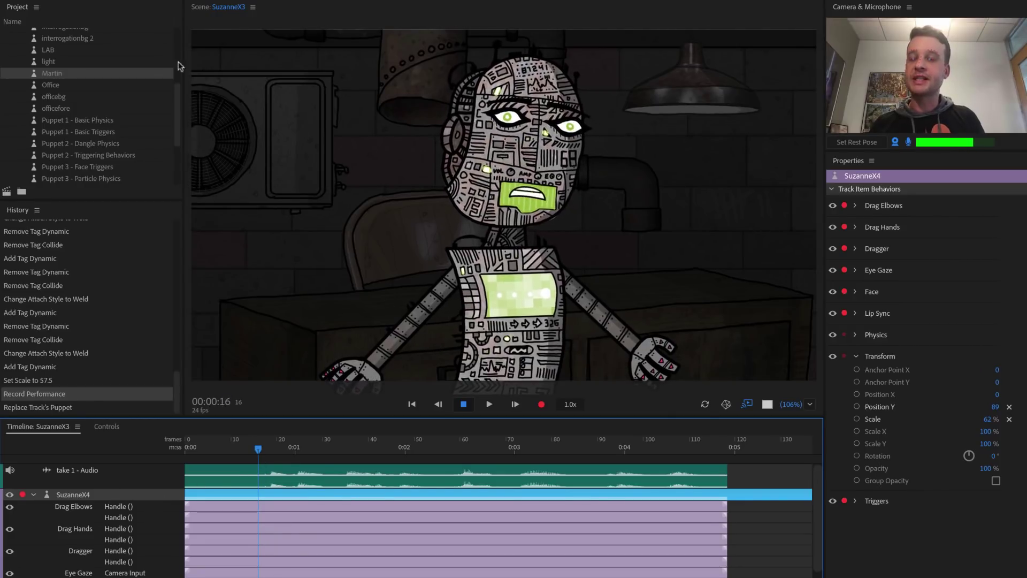
pyautogui.scroll(2, 104, 97)
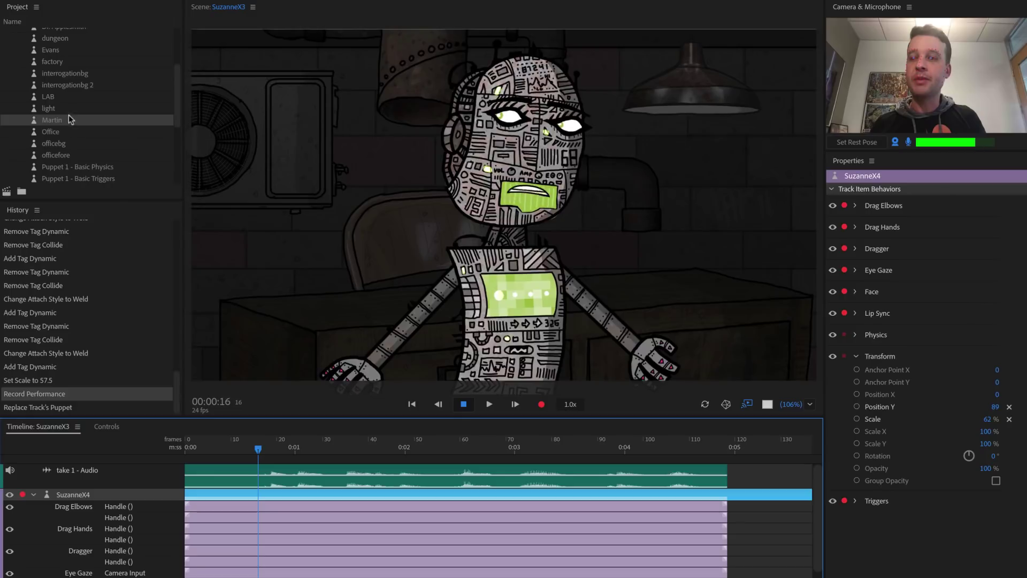
pyautogui.click(69, 117)
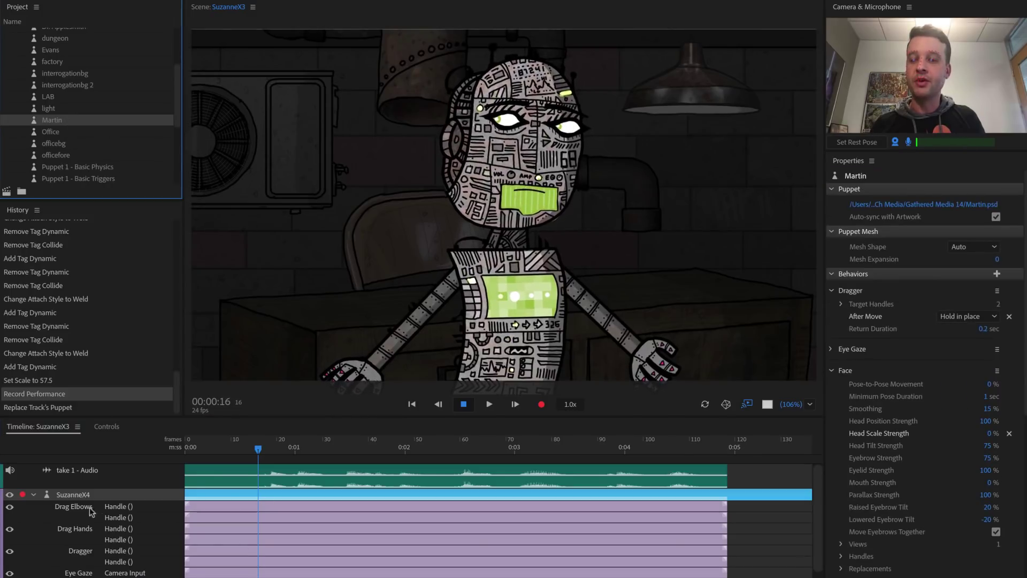
pyautogui.click(101, 496)
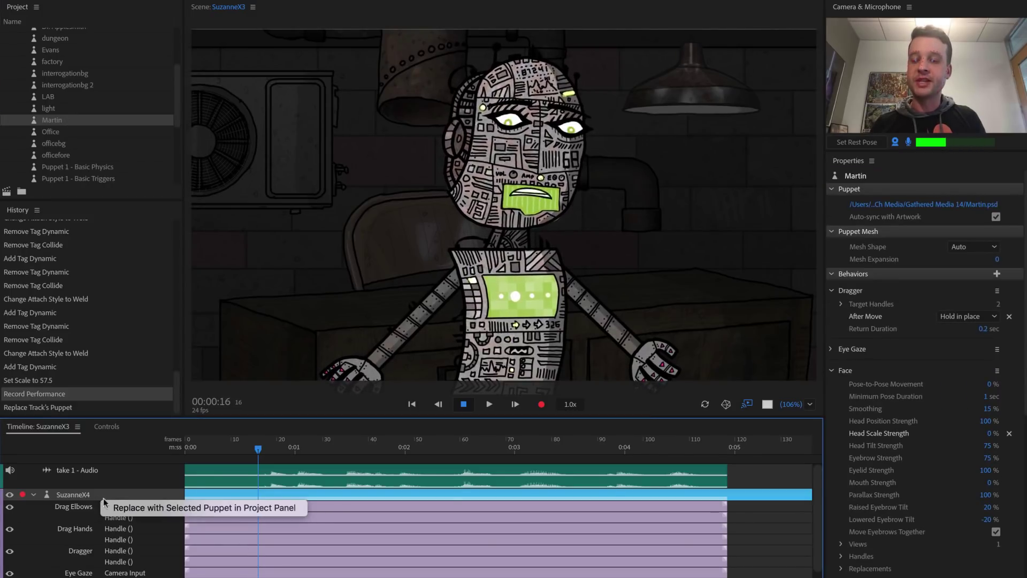
pyautogui.click(295, 508)
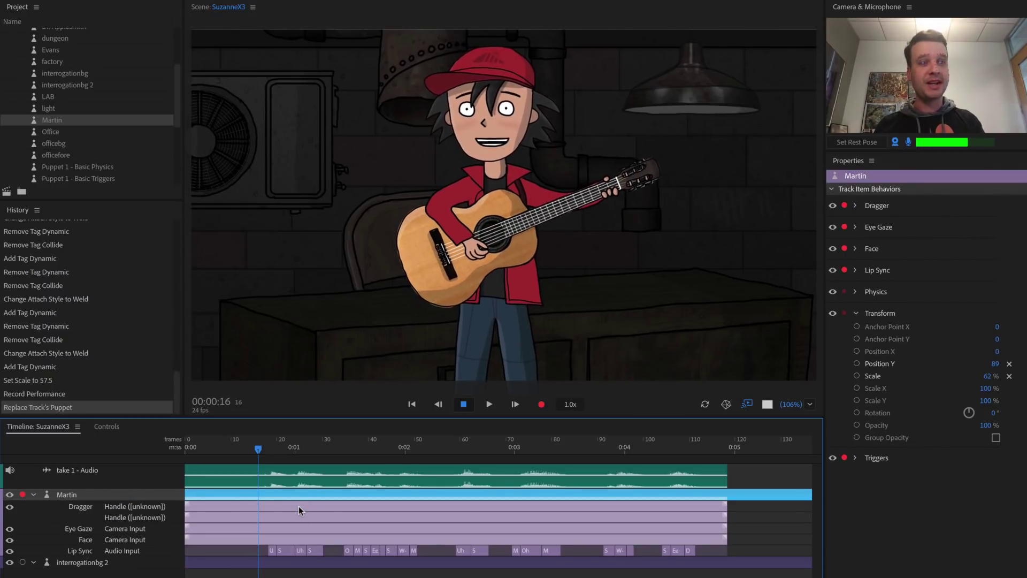
# - Scrub through Martin's performance to about 00:03:23 and adjust the puppet's Scale
pyautogui.moveTo(263, 445); pyautogui.dragTo(633, 476)
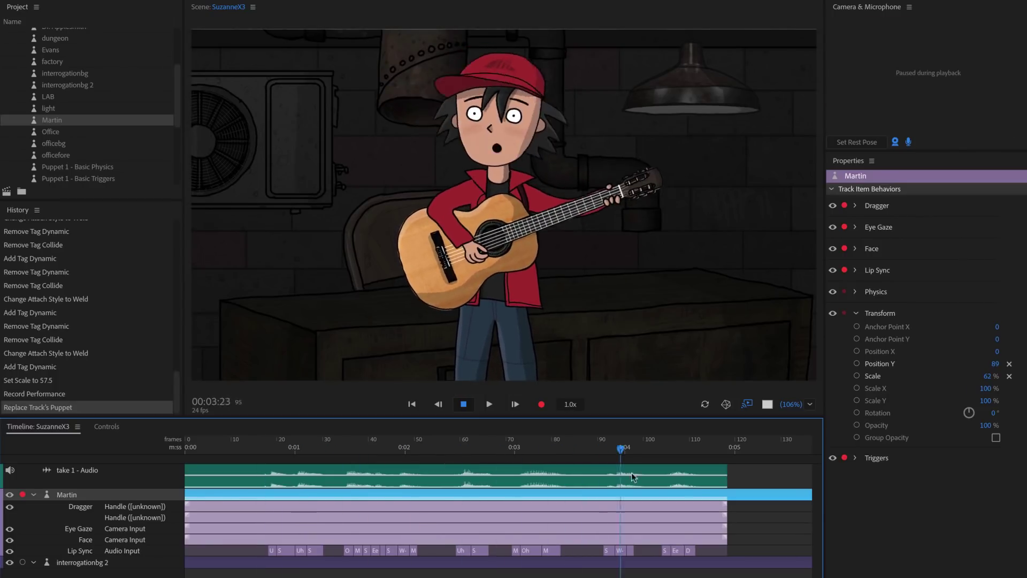
pyautogui.click(260, 477)
pyautogui.moveTo(256, 480); pyautogui.dragTo(628, 528)
pyautogui.moveTo(987, 376); pyautogui.dragTo(701, 261)
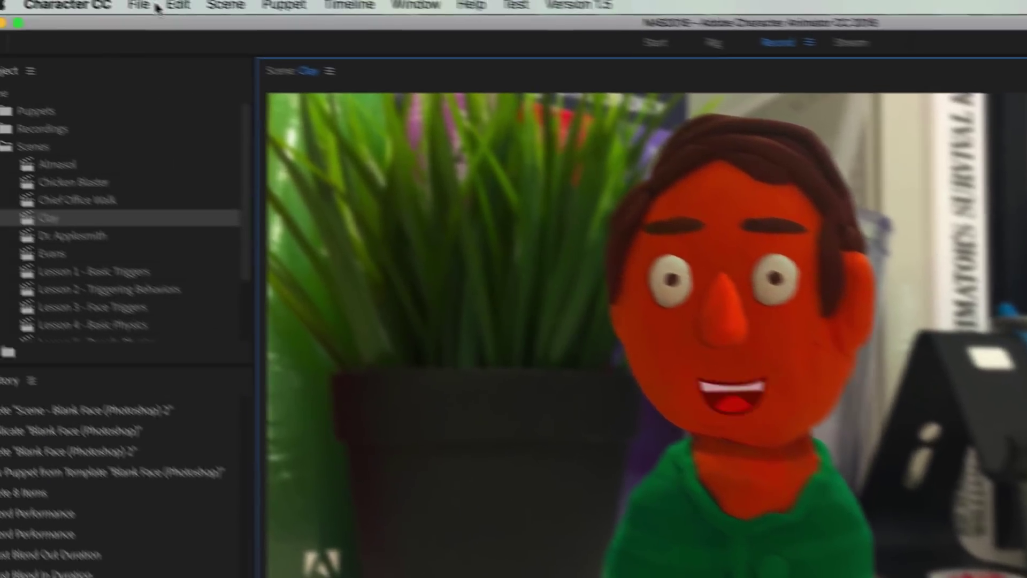
# - Open the Keyboard Shortcuts editor and expand the Timeline commands
pyautogui.click(178, 4)
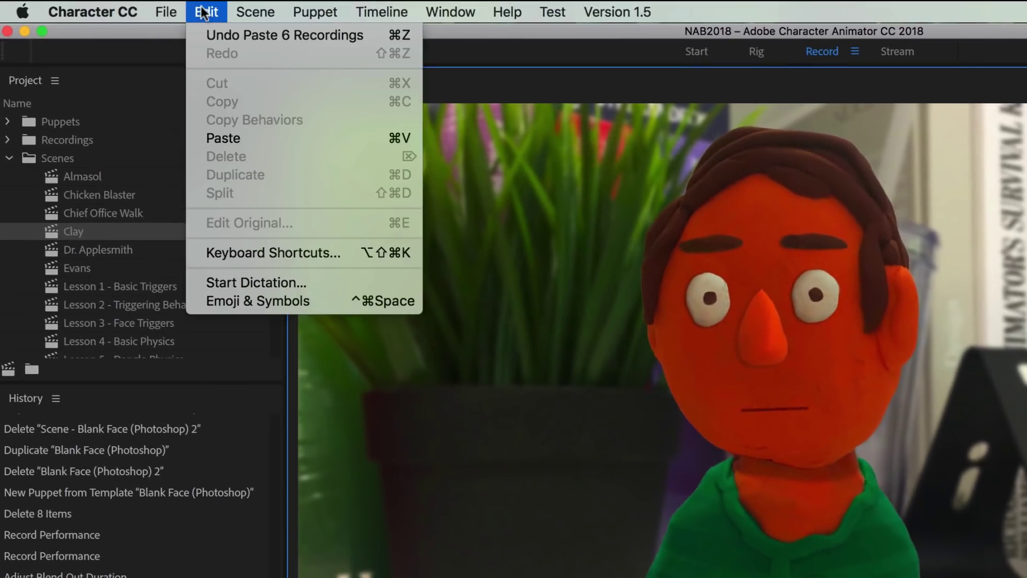
pyautogui.click(326, 249)
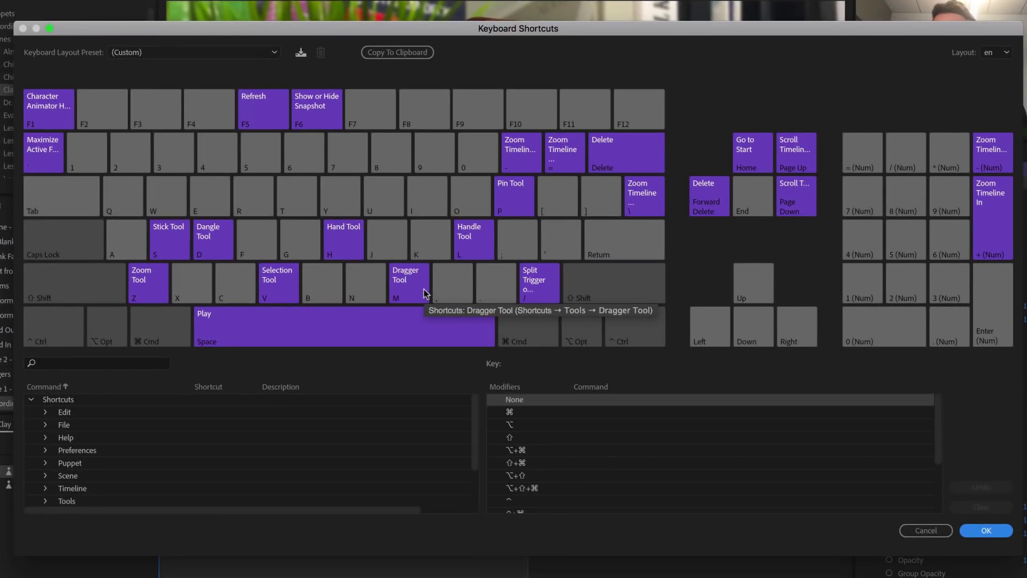
pyautogui.scroll(-2, 201, 417)
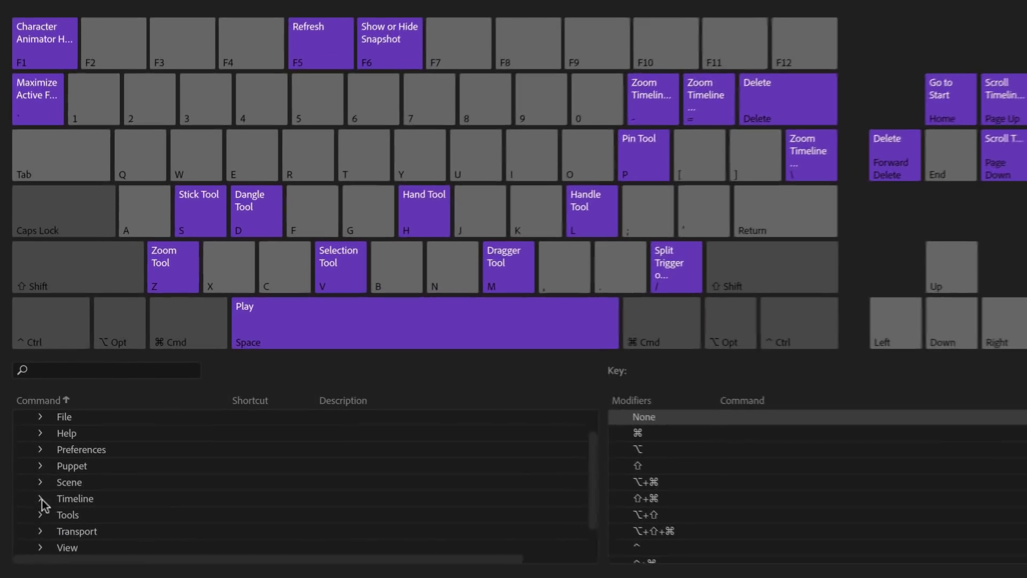
pyautogui.click(45, 463)
pyautogui.scroll(-2, 138, 461)
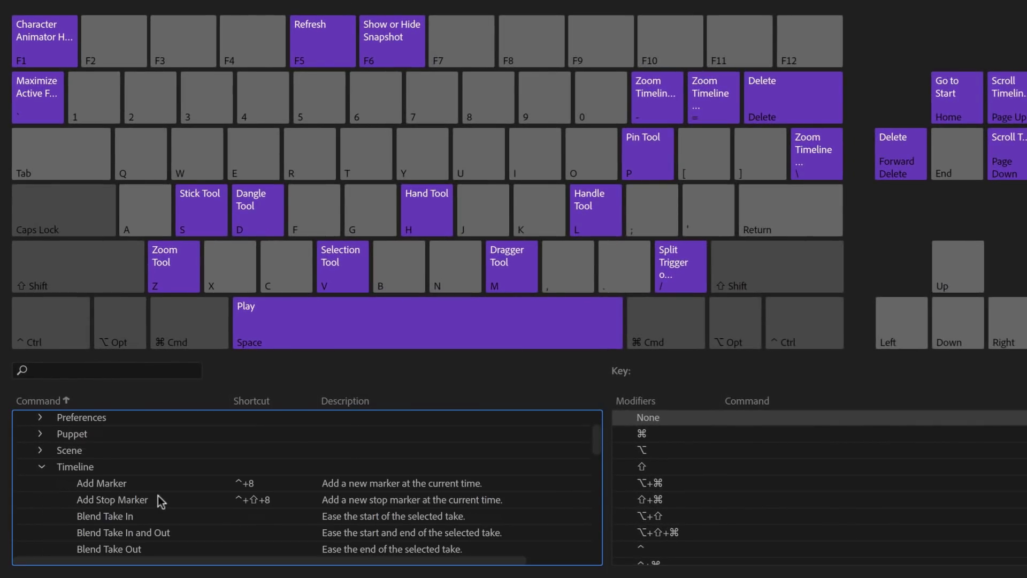
# - Assign the Shift+B shortcut to the Blend Take In and Out command in the Timeline group
pyautogui.click(121, 482)
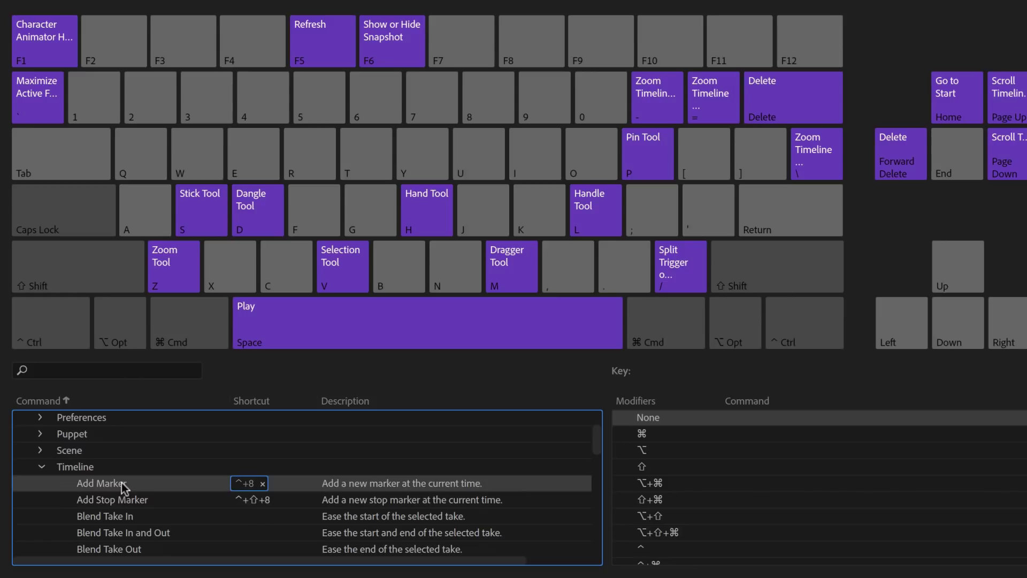
pyautogui.click(152, 501)
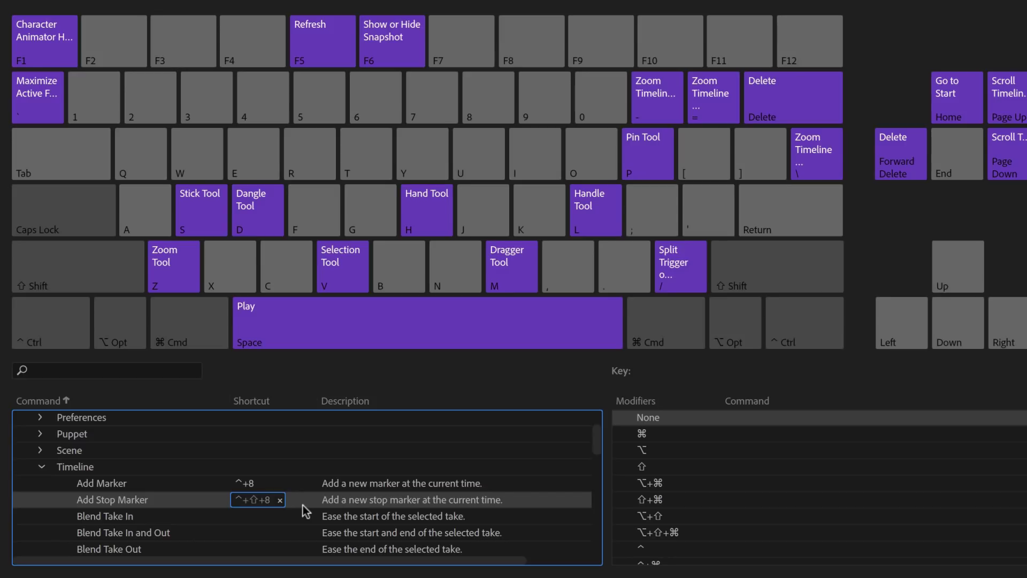
pyautogui.scroll(-1, 324, 518)
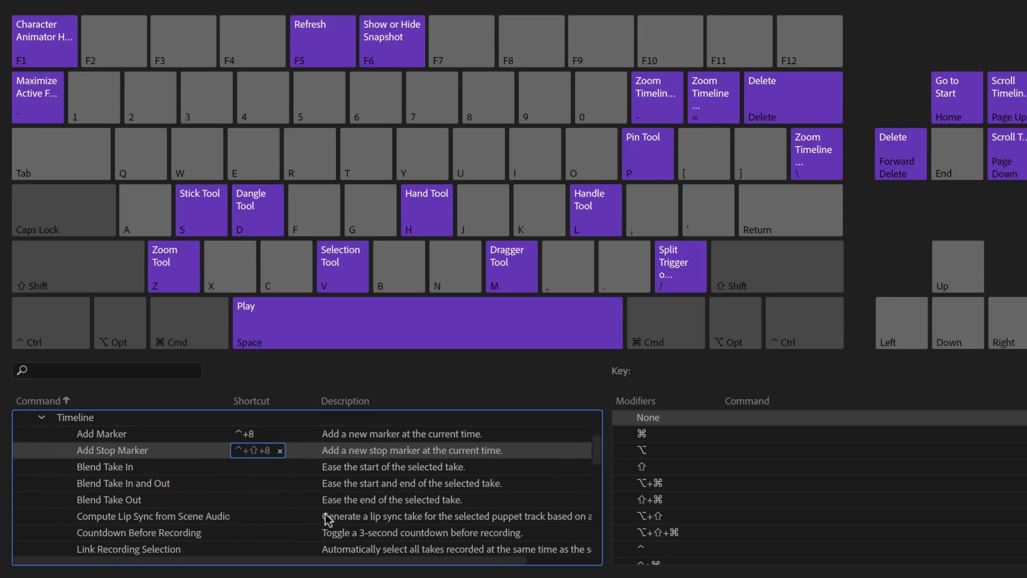
pyautogui.click(170, 488)
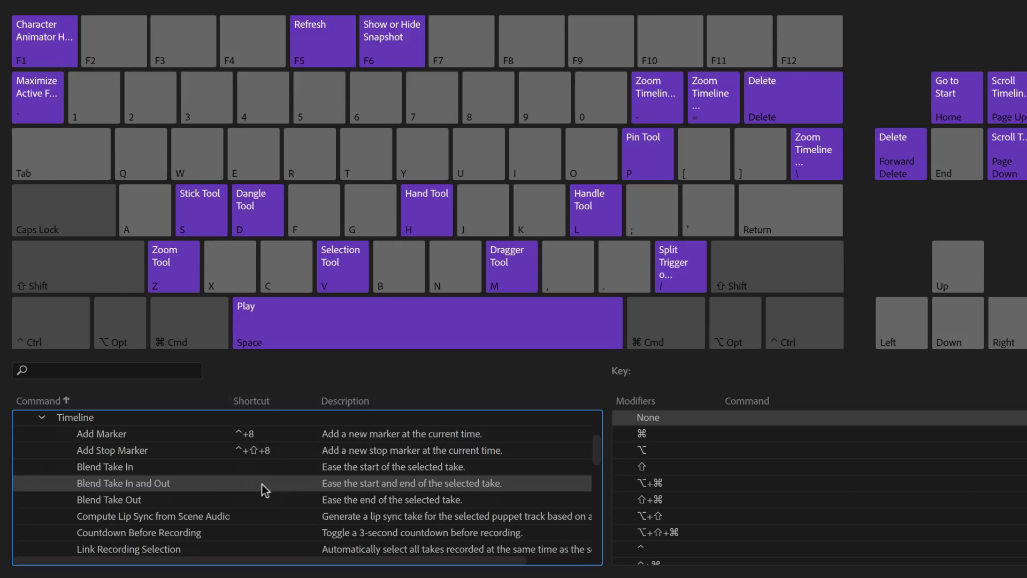
pyautogui.press('shift')
pyautogui.hotkey('shift', 'b')
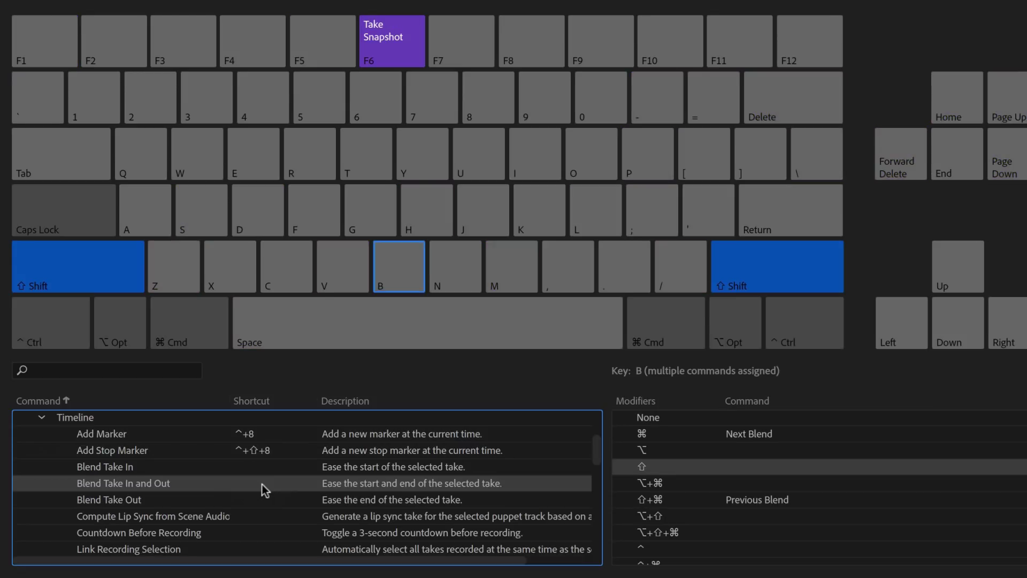
pyautogui.click(396, 272)
pyautogui.moveTo(269, 481); pyautogui.dragTo(255, 515)
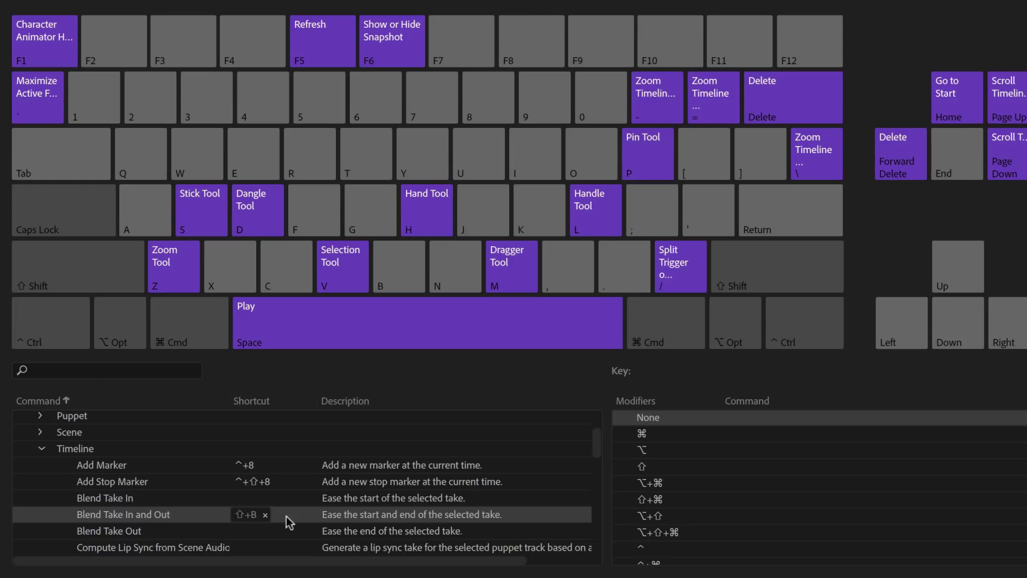
# - Browse the Help commands and the other command groups in the shortcut list
pyautogui.scroll(2, 232, 484)
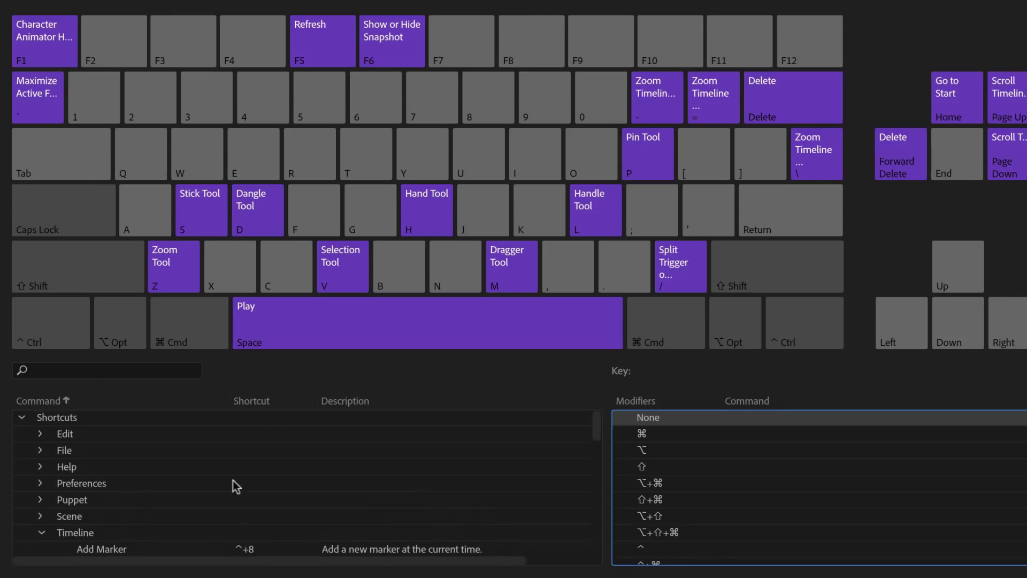
pyautogui.click(40, 467)
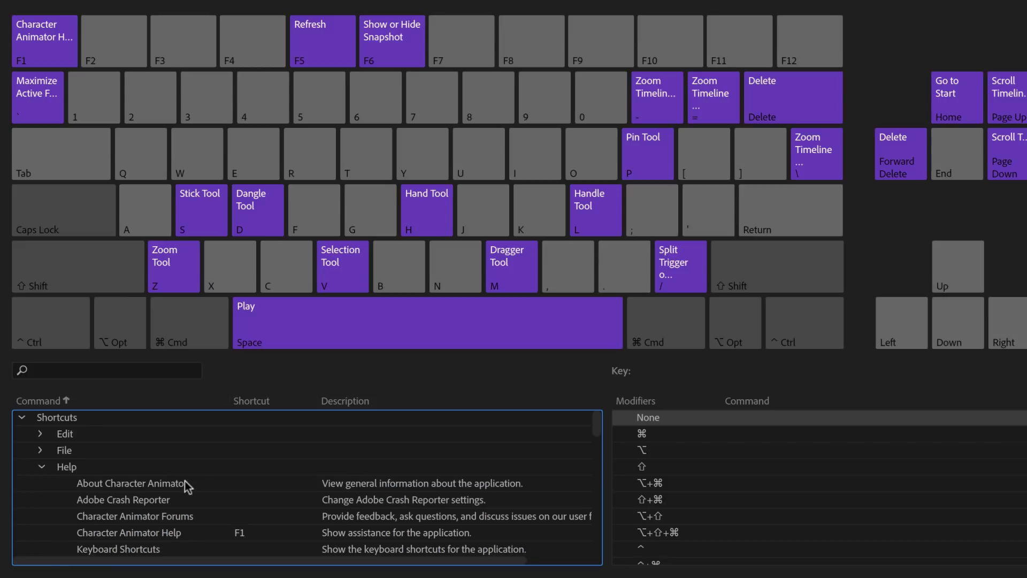
pyautogui.scroll(-1, 192, 476)
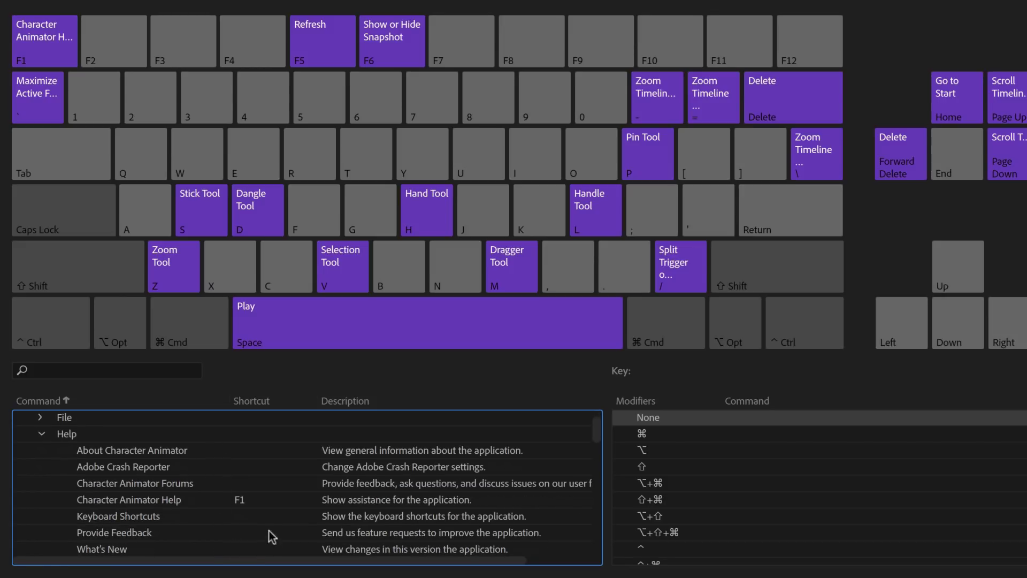
pyautogui.scroll(-2, 328, 538)
pyautogui.click(42, 483)
pyautogui.scroll(-2, 163, 494)
pyautogui.scroll(1, 180, 454)
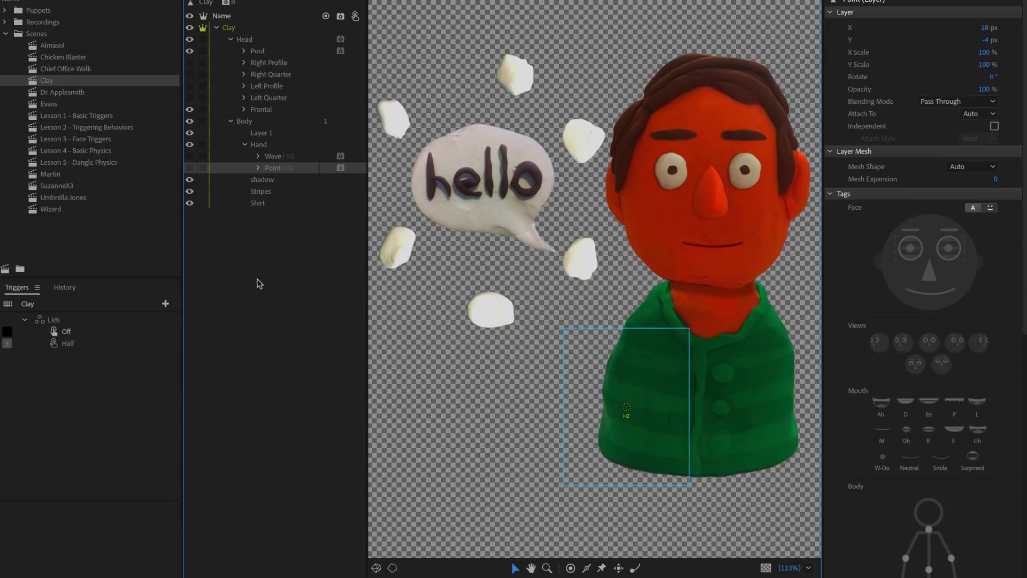
# - Select the Poof group under the Clay puppet's Head and examine its numbered frame layers
pyautogui.click(78, 417)
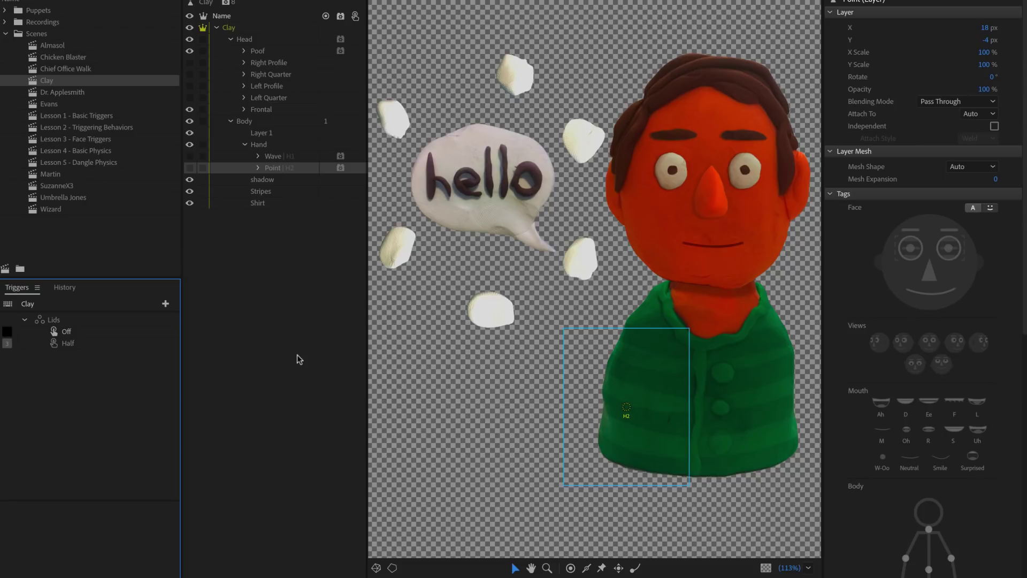
pyautogui.click(279, 52)
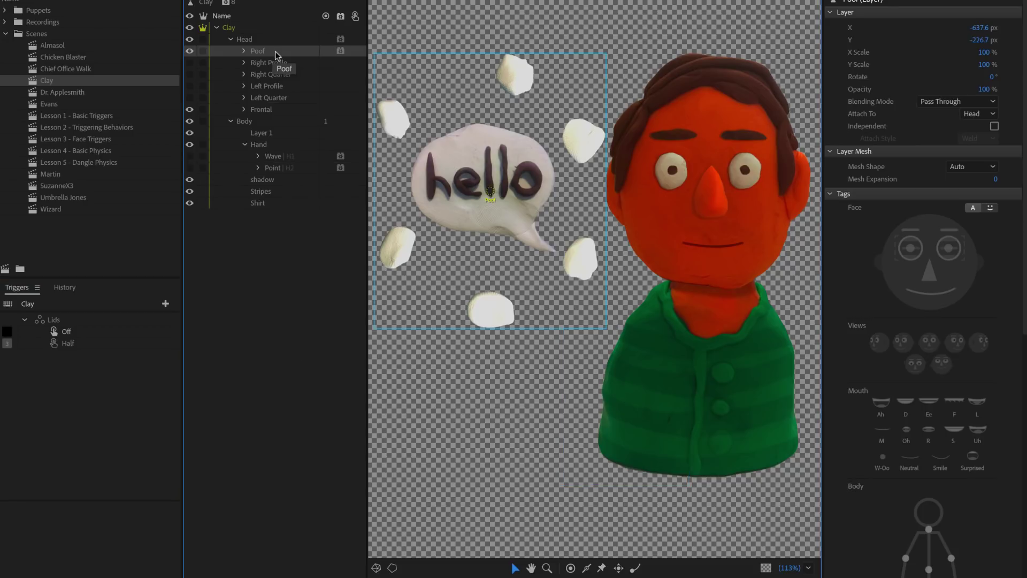
pyautogui.click(244, 51)
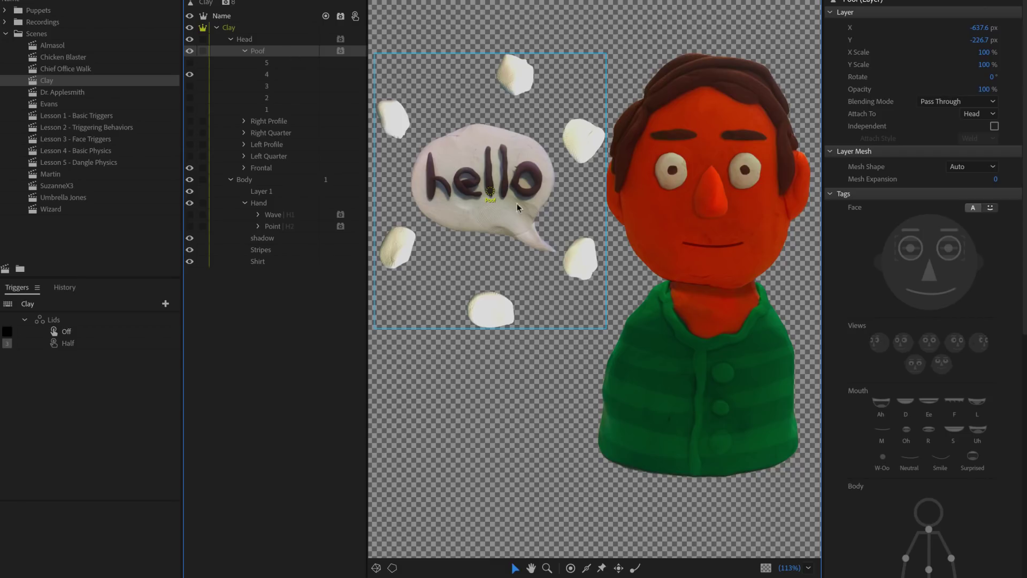
pyautogui.click(244, 51)
pyautogui.click(244, 50)
pyautogui.click(243, 50)
# - Create a trigger from the Poof group and assign it the P key
pyautogui.moveTo(265, 55); pyautogui.dragTo(94, 464)
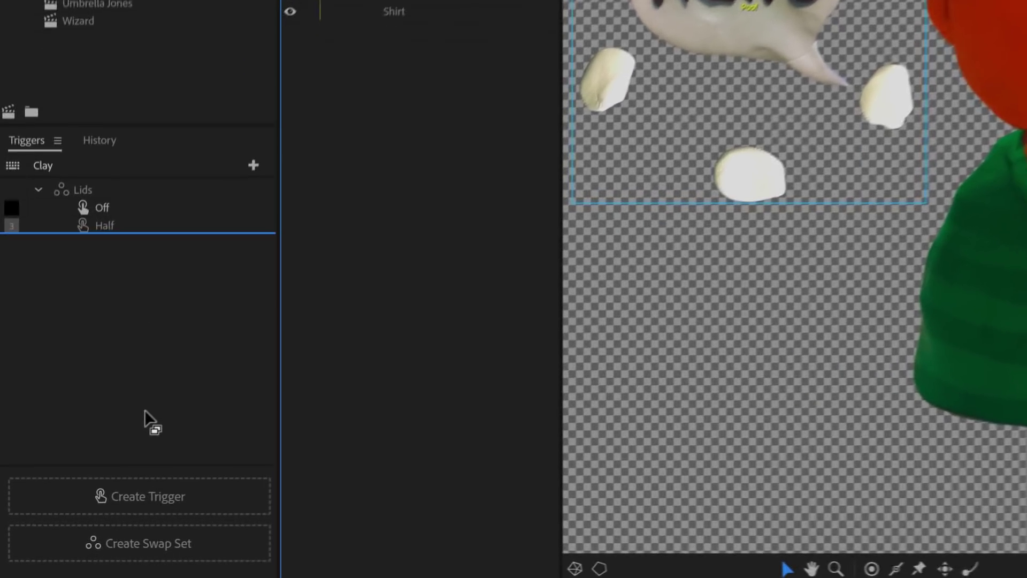
pyautogui.moveTo(144, 409); pyautogui.dragTo(230, 489)
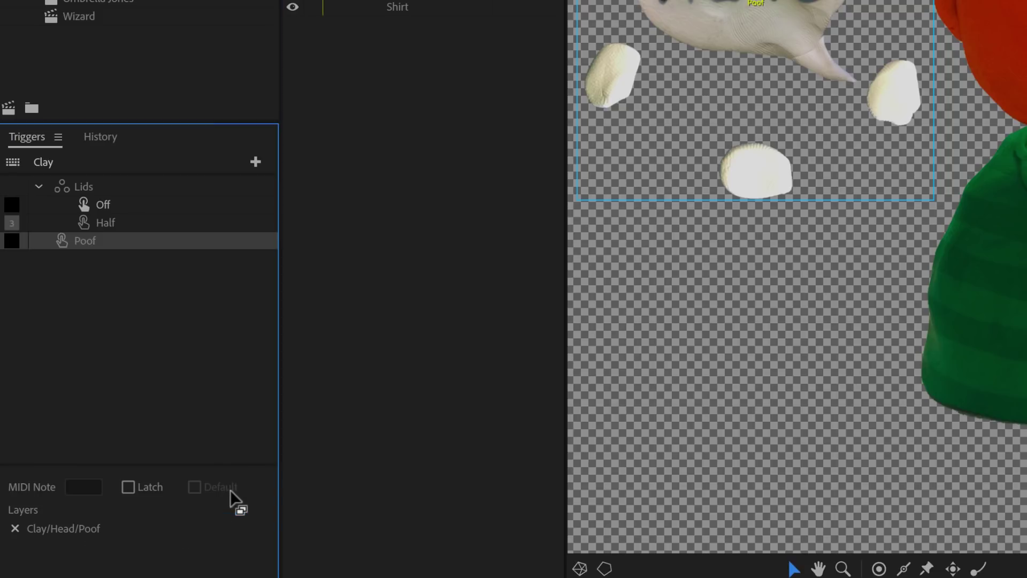
pyautogui.click(17, 245)
pyautogui.write('p')
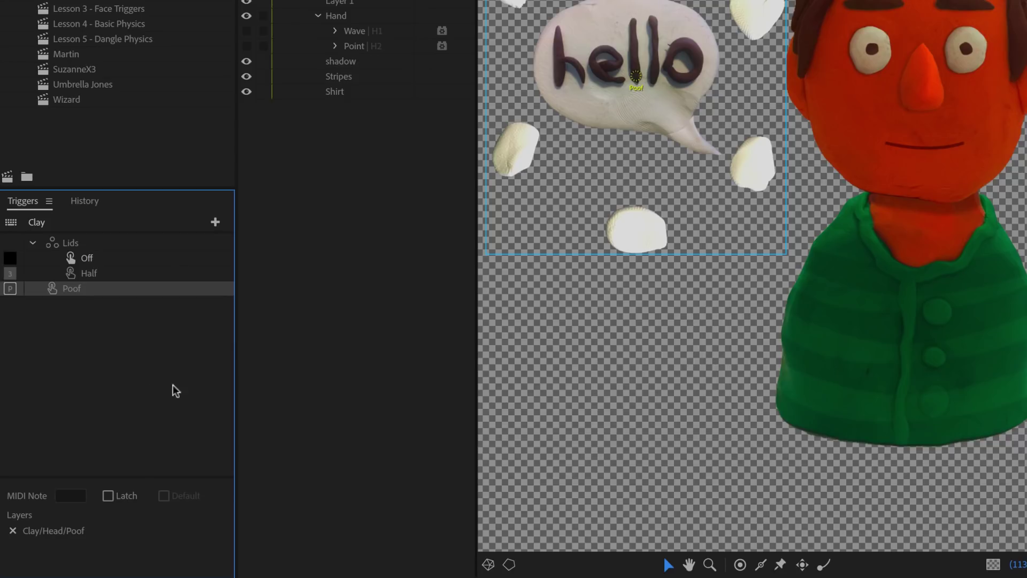
# - Create a swap set from the Hand group and reveal the layer linked to its Wave trigger
pyautogui.click(341, 18)
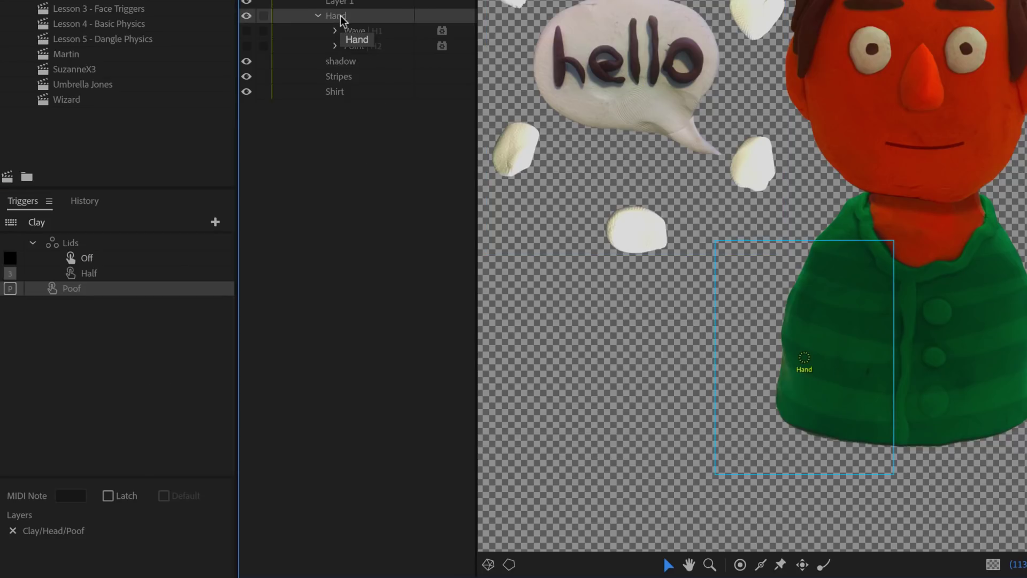
pyautogui.moveTo(340, 19); pyautogui.dragTo(185, 541)
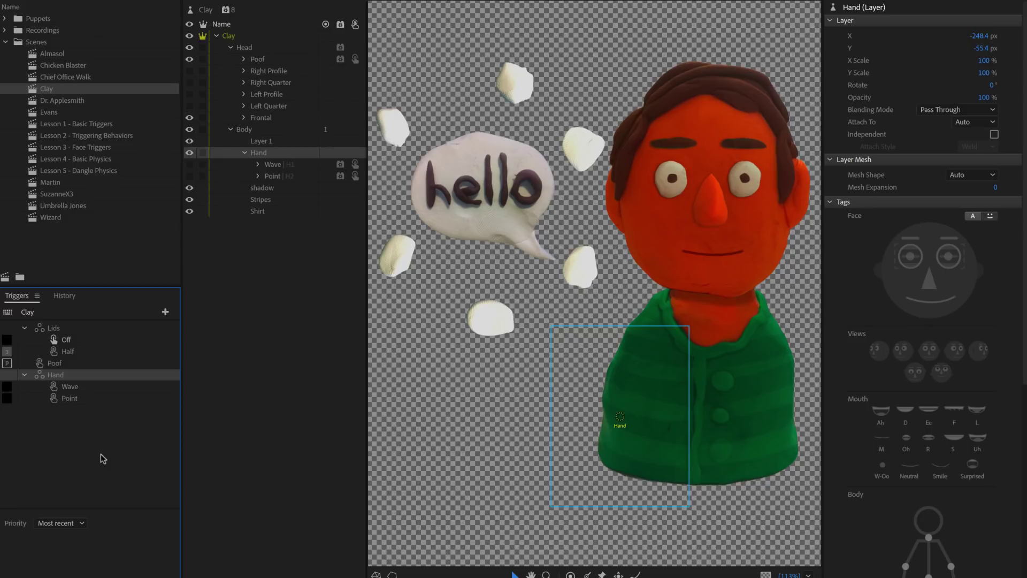
pyautogui.click(80, 388)
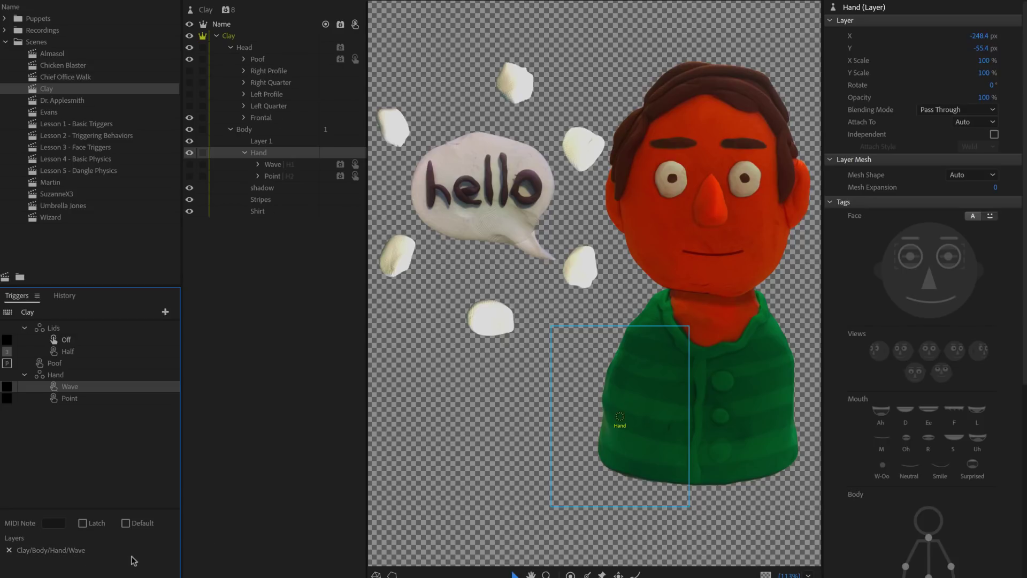
pyautogui.click(55, 550)
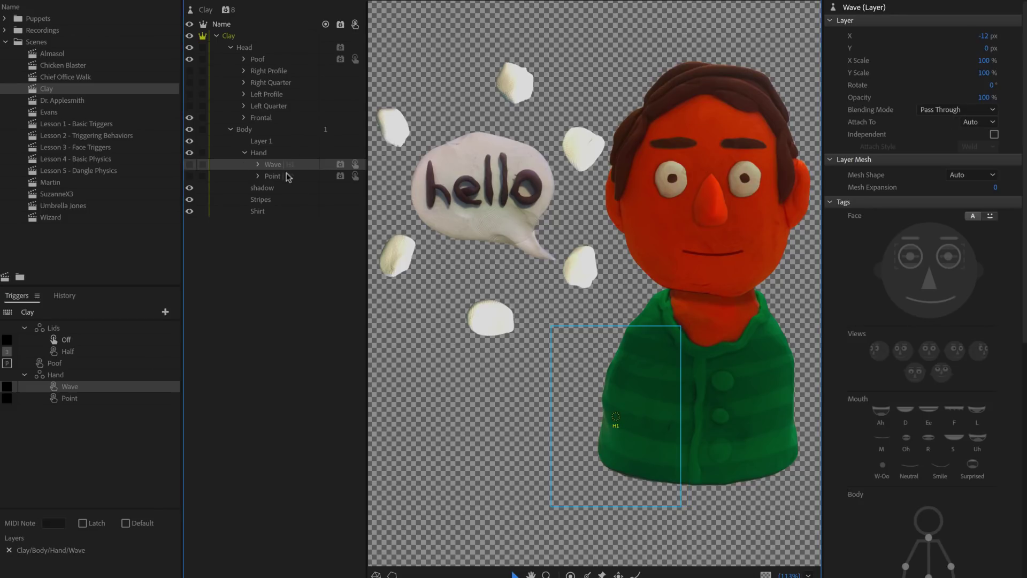
# - Review all layers linked to the Half trigger, locating the left-eye ones for Left Profile, Right Quarter and Left Quarter in the puppet
pyautogui.click(67, 349)
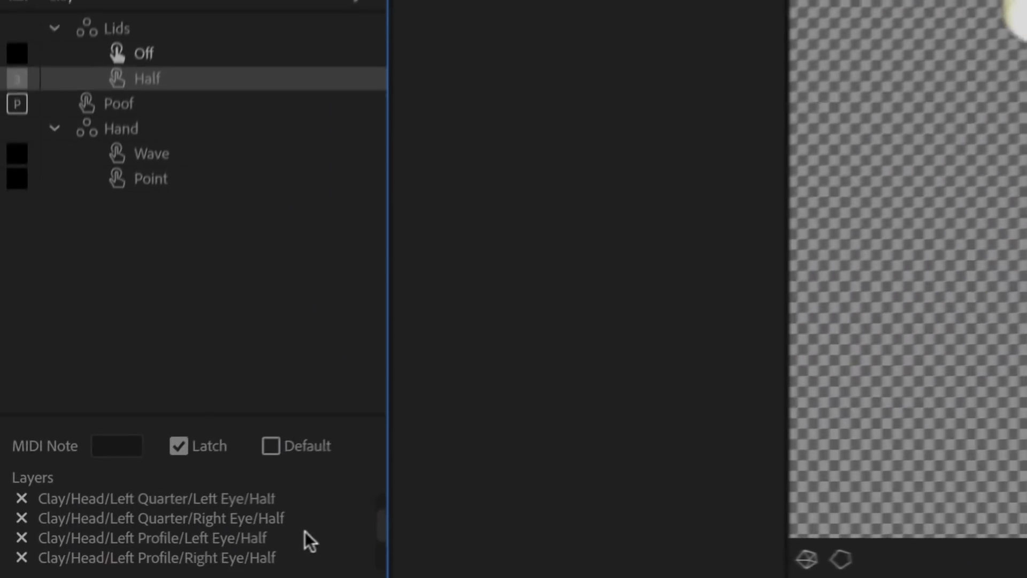
pyautogui.scroll(2, 300, 530)
pyautogui.moveTo(237, 412); pyautogui.dragTo(244, 263)
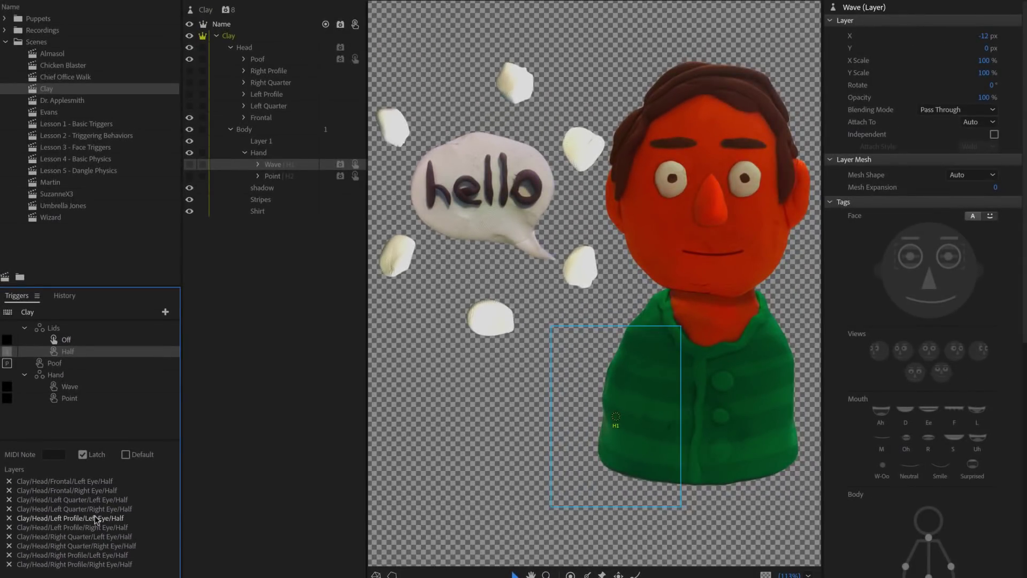
pyautogui.click(96, 518)
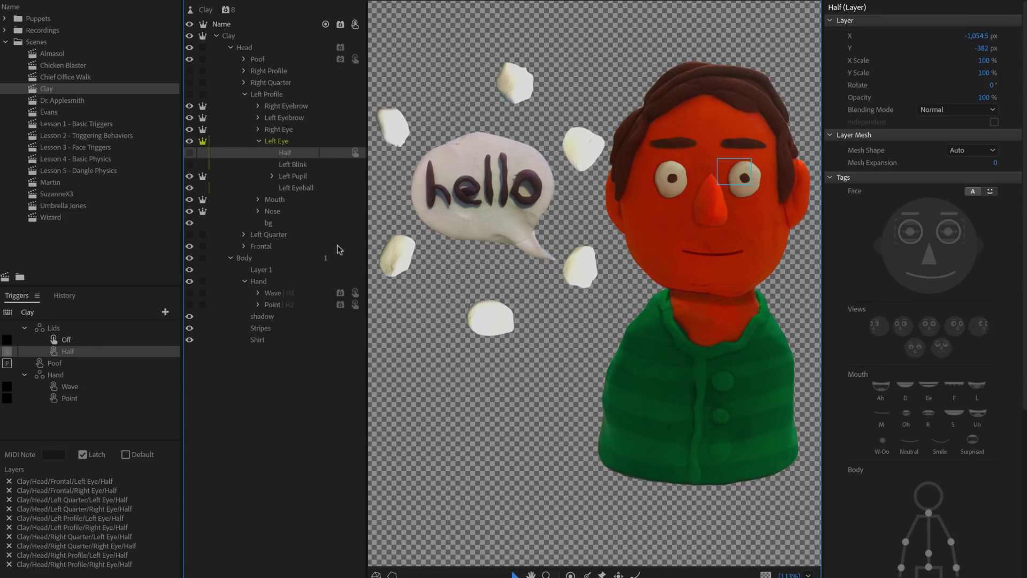
pyautogui.click(107, 536)
pyautogui.click(106, 501)
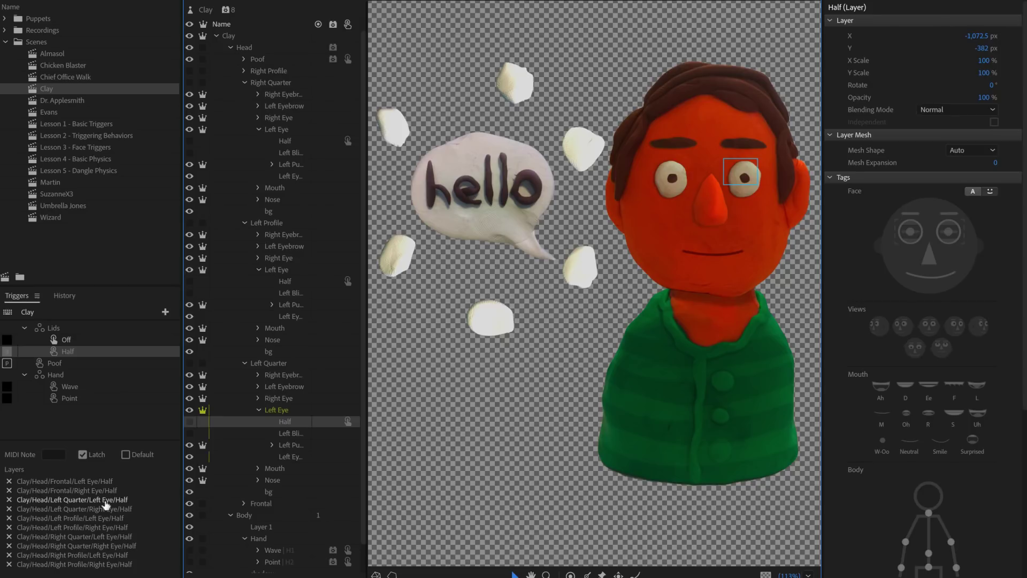
pyautogui.click(317, 309)
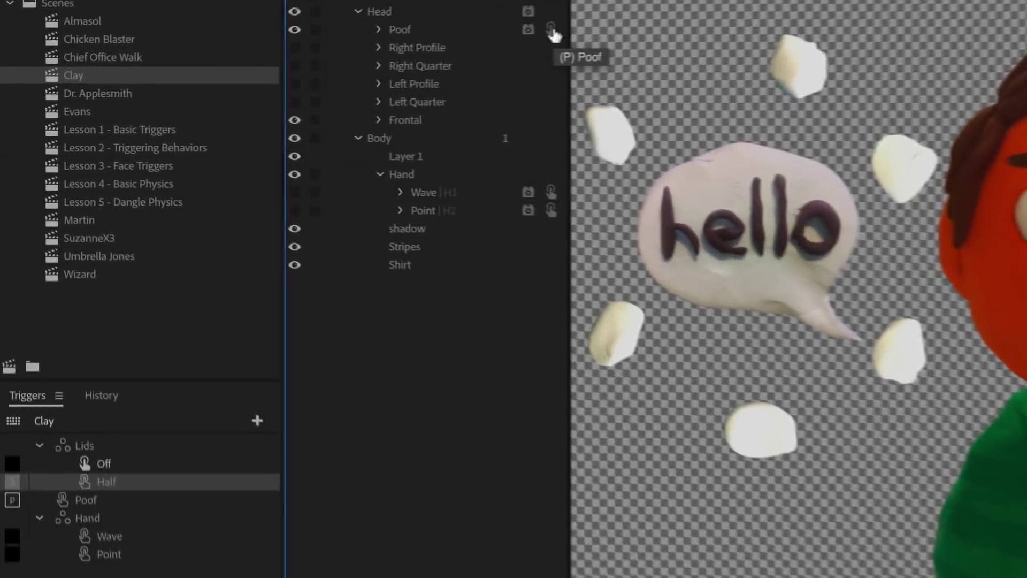
# - Look up the triggers attached to the Poof, Wave and Point layers from their trigger indicators
pyautogui.click(355, 58)
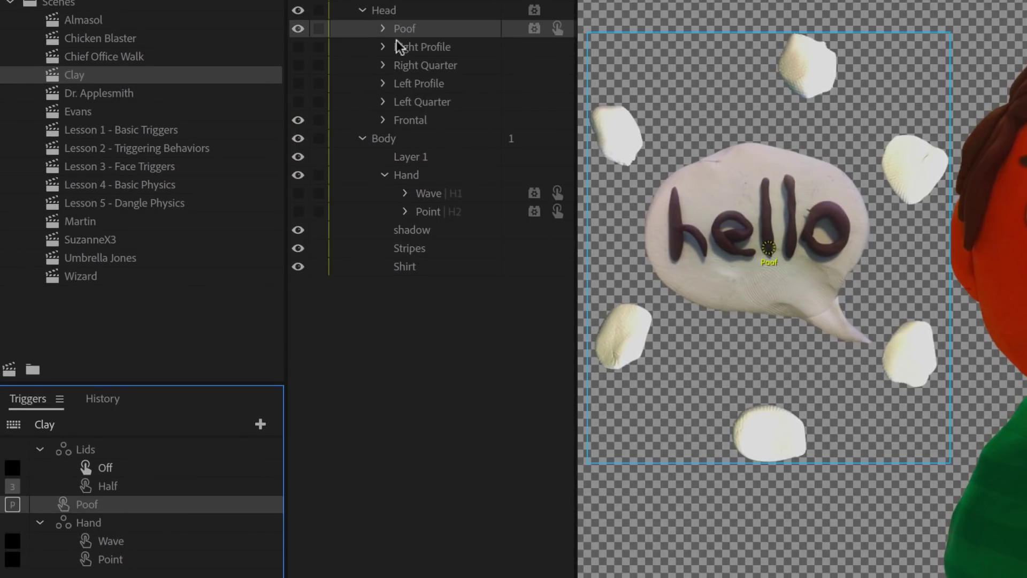
pyautogui.click(383, 29)
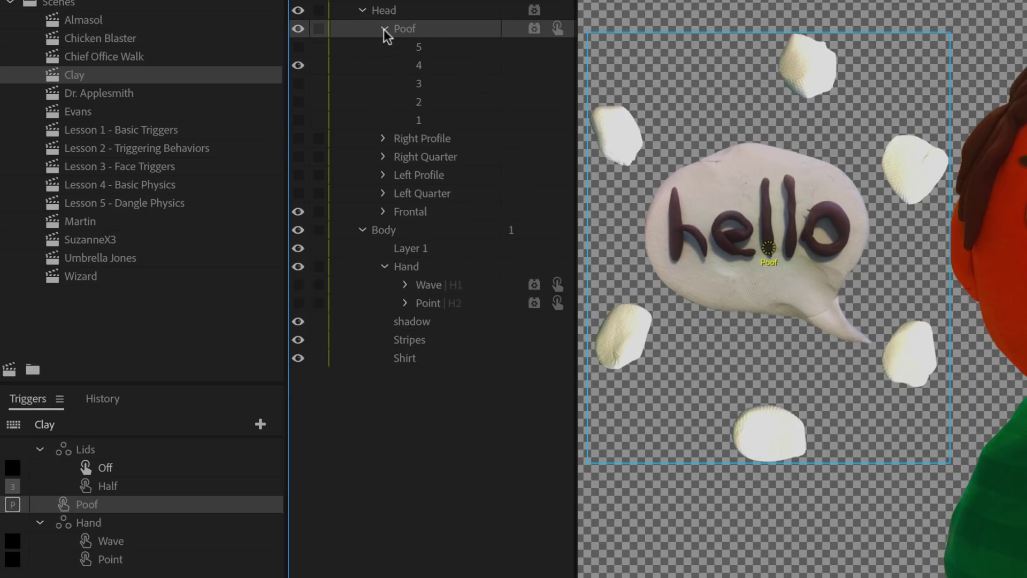
pyautogui.click(557, 283)
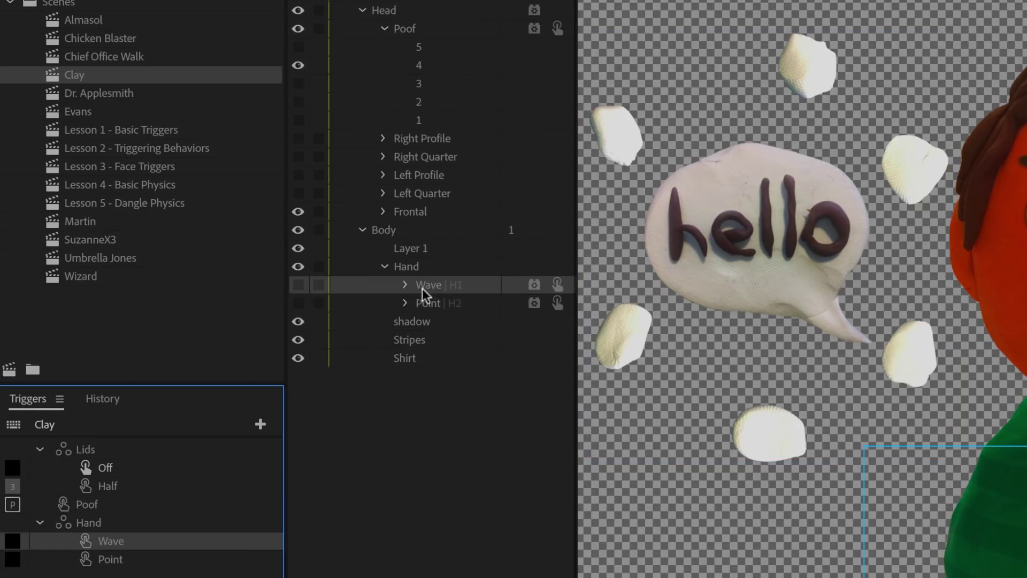
pyautogui.click(557, 303)
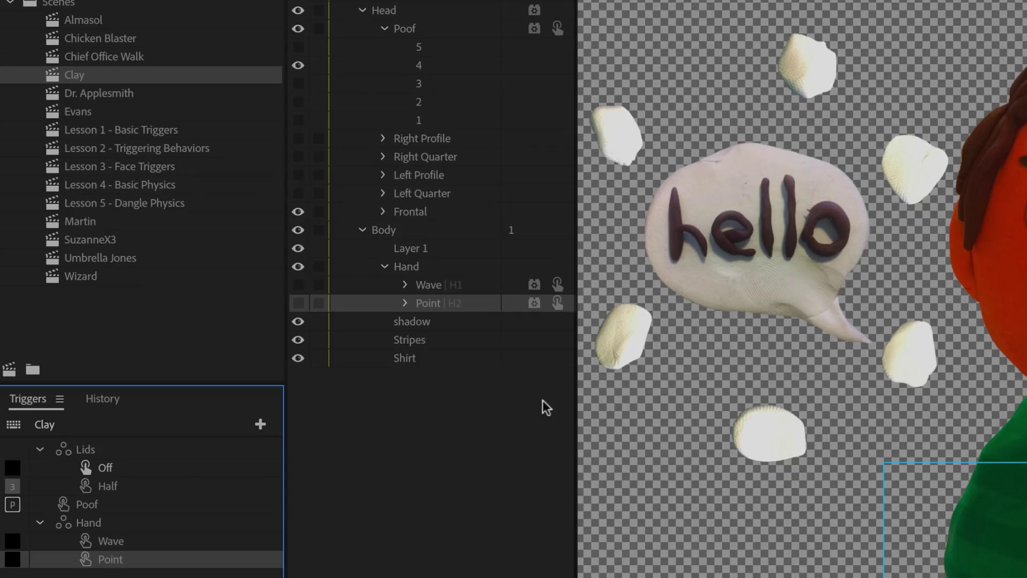
pyautogui.click(557, 29)
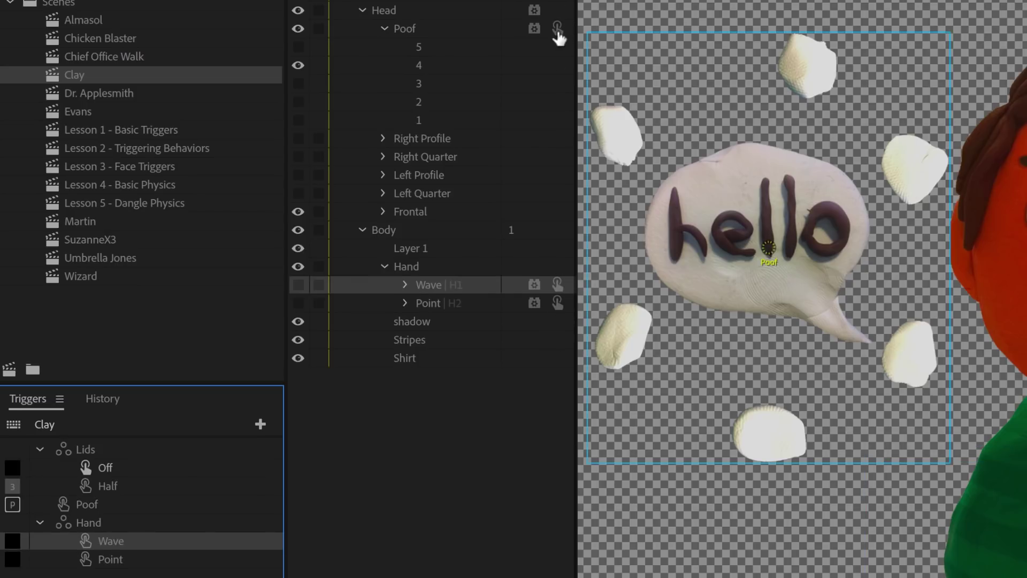
pyautogui.click(490, 523)
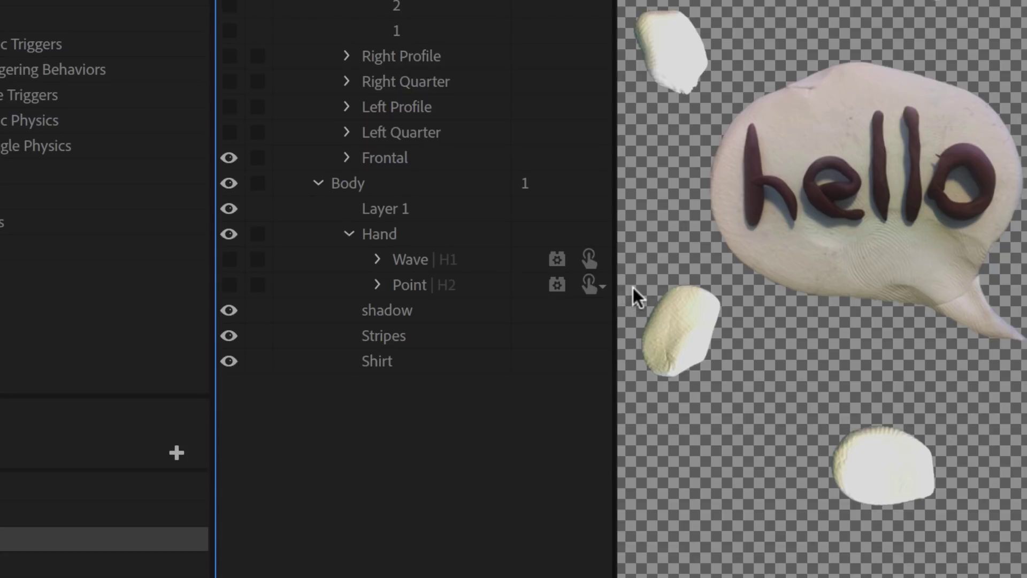
# - Reveal the Hand set's Wave trigger from the Point layer's trigger indicator and clear the layer selection
pyautogui.click(599, 287)
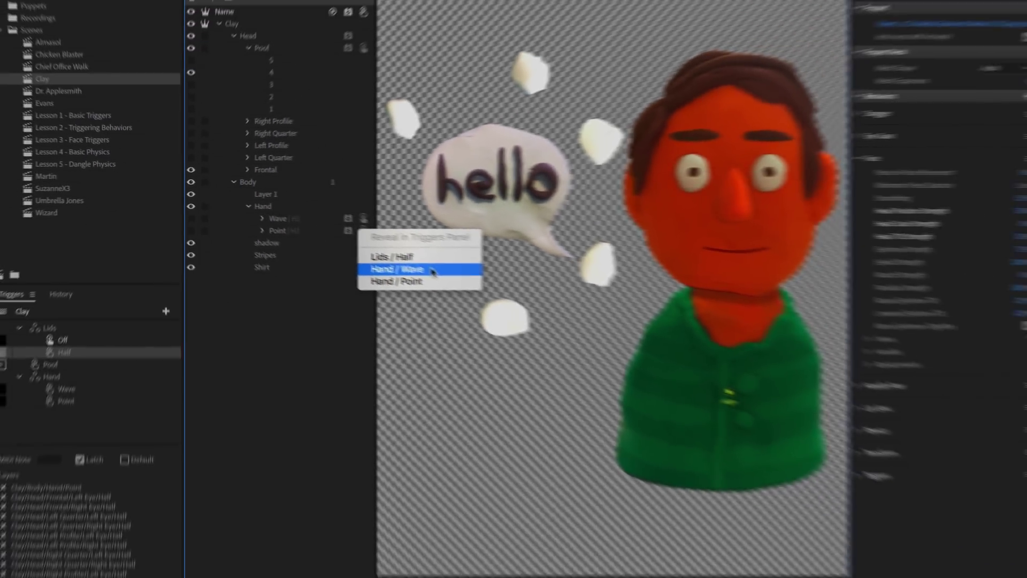
pyautogui.click(434, 269)
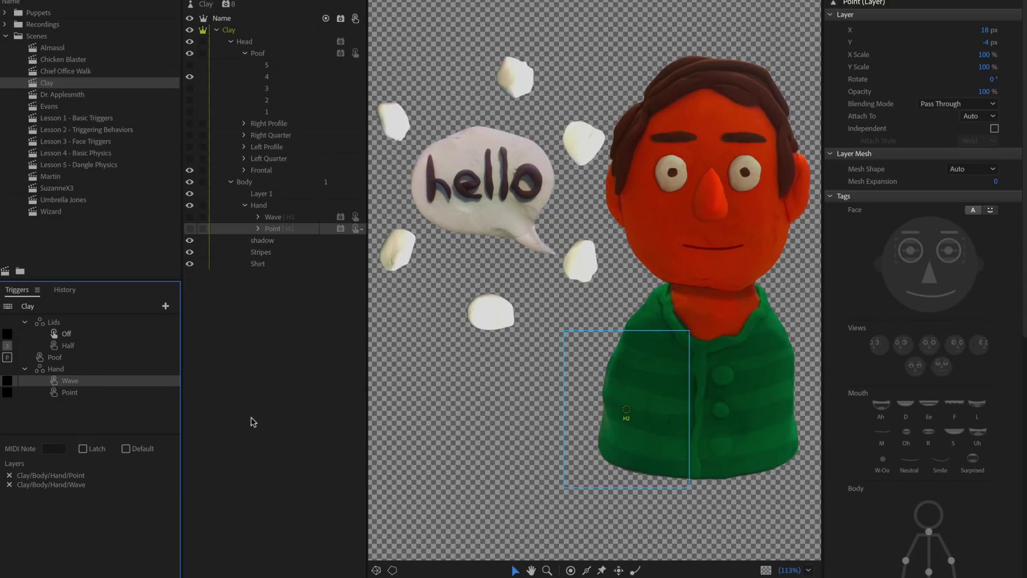
pyautogui.click(273, 366)
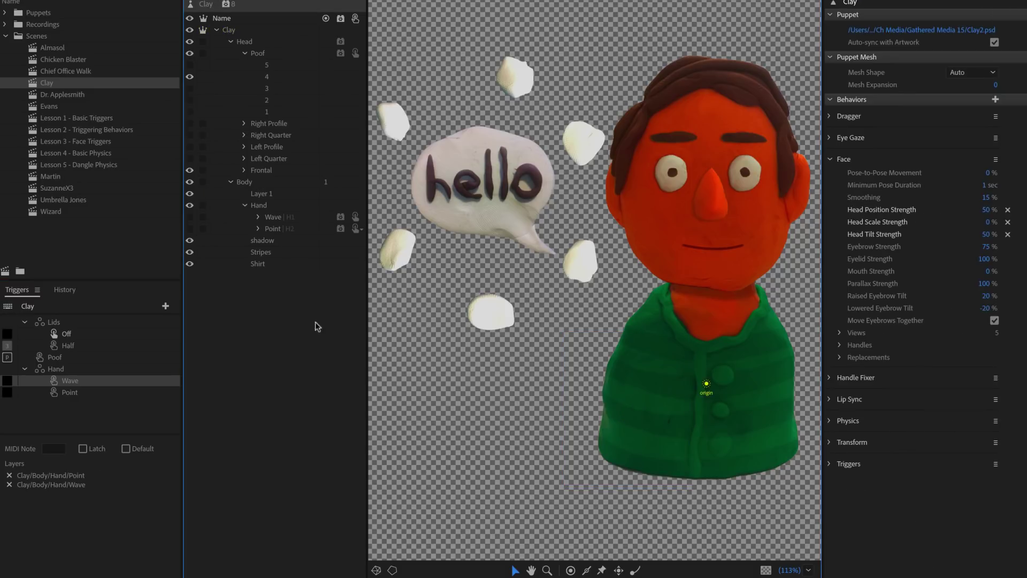
pyautogui.click(79, 428)
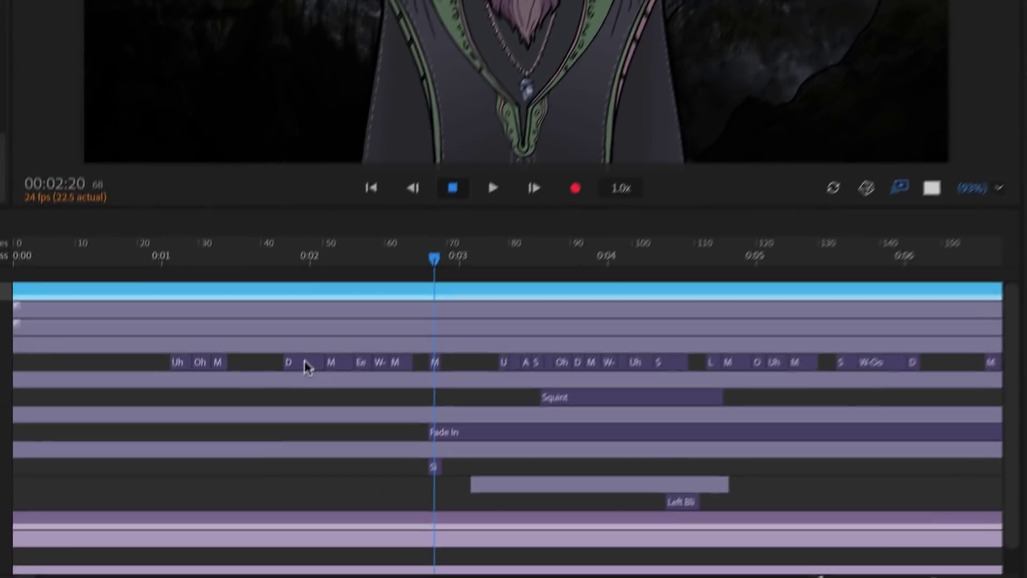
# - Try retiming the D and M visemes just before 0:02 in the Wizard's lip sync by moving their start edges
pyautogui.click(212, 552)
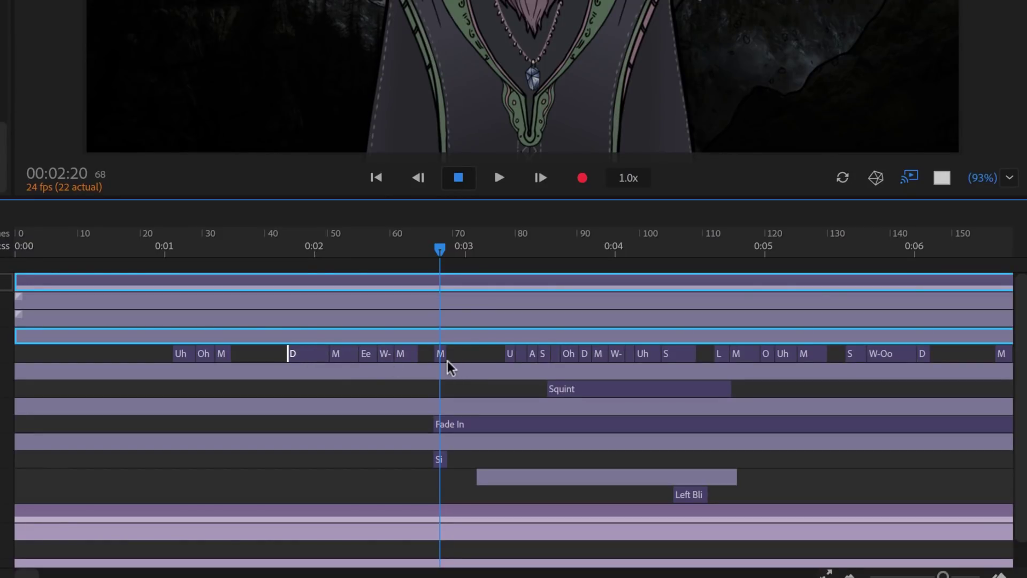
pyautogui.moveTo(329, 353); pyautogui.dragTo(288, 353)
pyautogui.moveTo(300, 355)
pyautogui.mouseDown()
pyautogui.moveTo(280, 355)
pyautogui.moveTo(297, 357)
pyautogui.mouseUp()
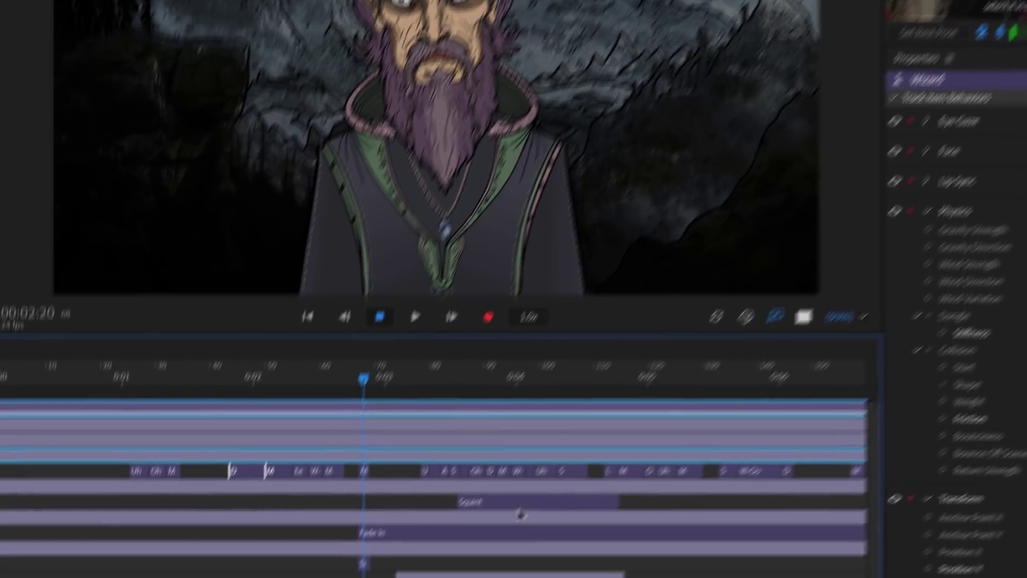
# - Shift the Squint trigger slightly later and trim both ends so it spans about frame 90 to frame 112
pyautogui.click(488, 575)
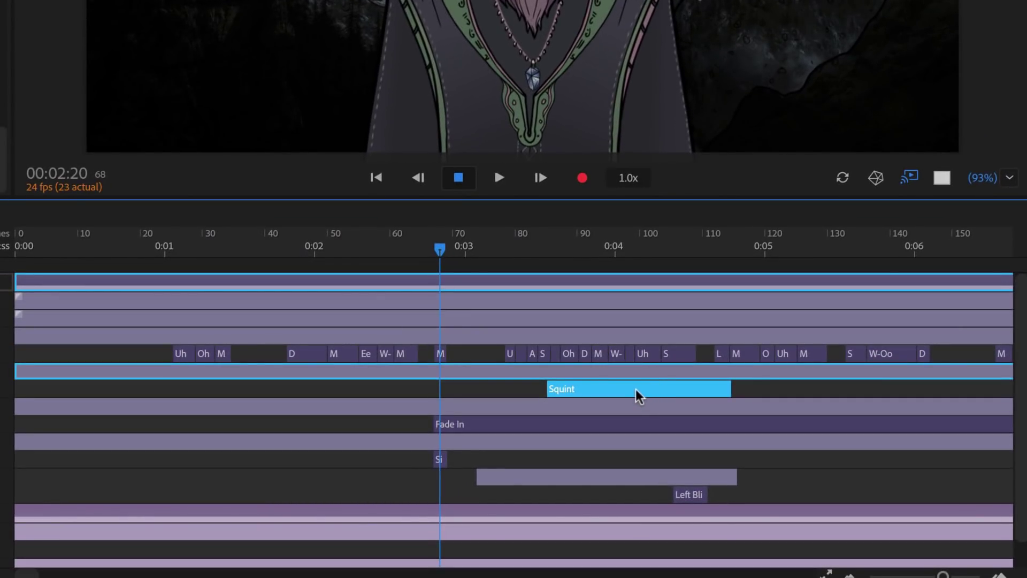
pyautogui.moveTo(657, 392); pyautogui.dragTo(671, 409)
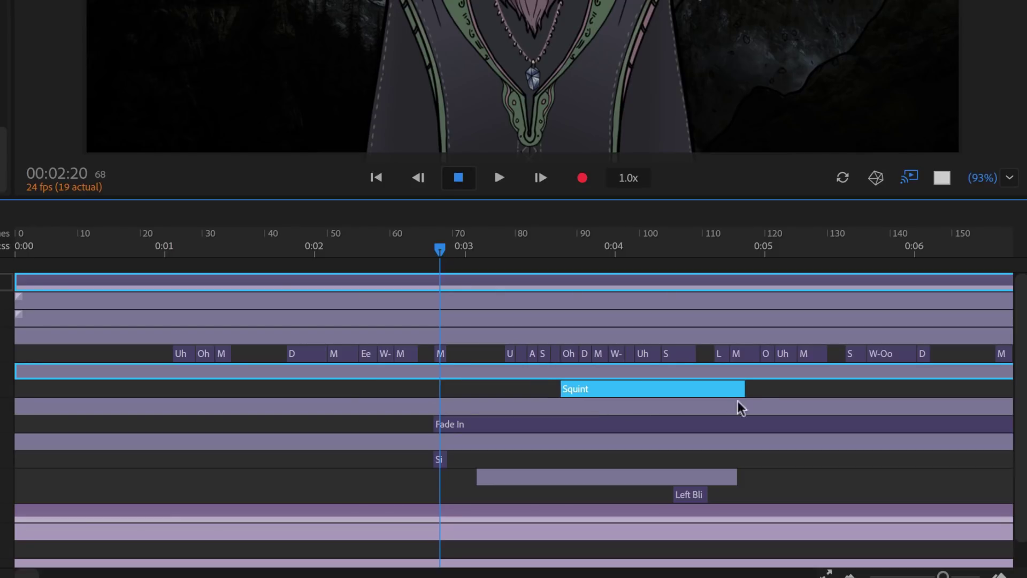
pyautogui.moveTo(734, 386); pyautogui.dragTo(715, 387)
pyautogui.moveTo(562, 389); pyautogui.dragTo(589, 390)
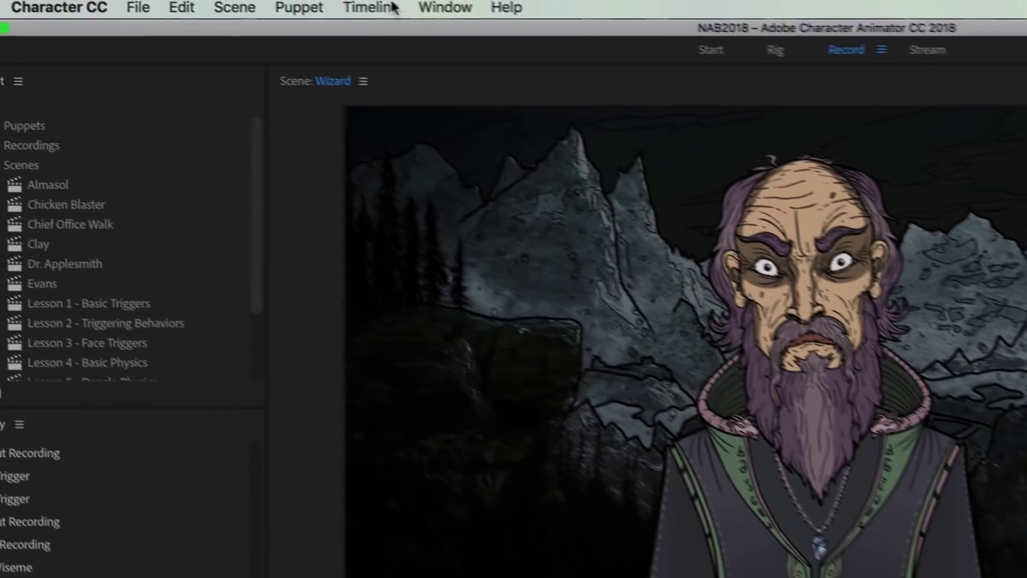
# - Hide the trigger and viseme take bars in the Wizard scene's timeline
pyautogui.click(393, 8)
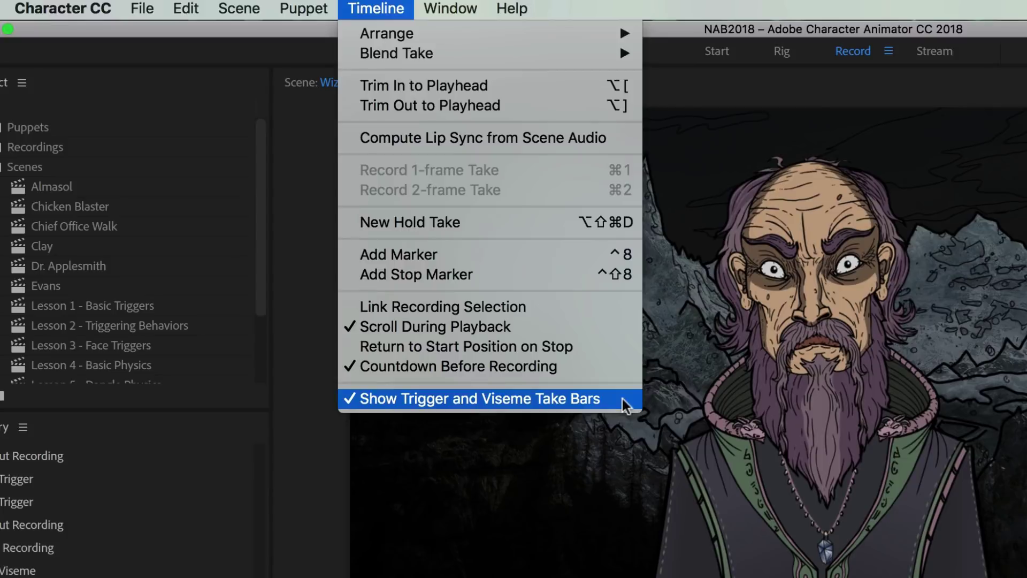
pyautogui.click(624, 404)
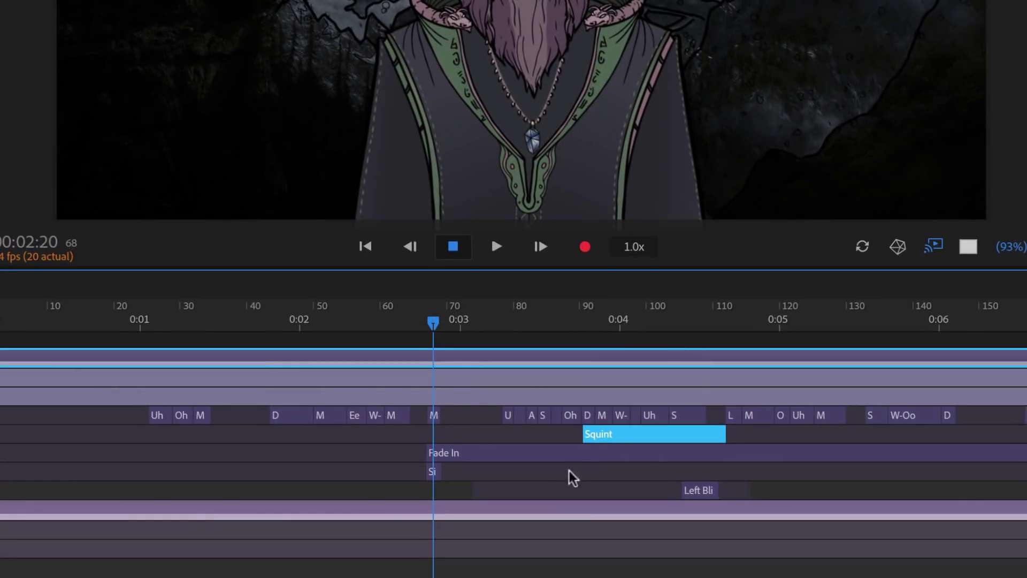
pyautogui.click(526, 439)
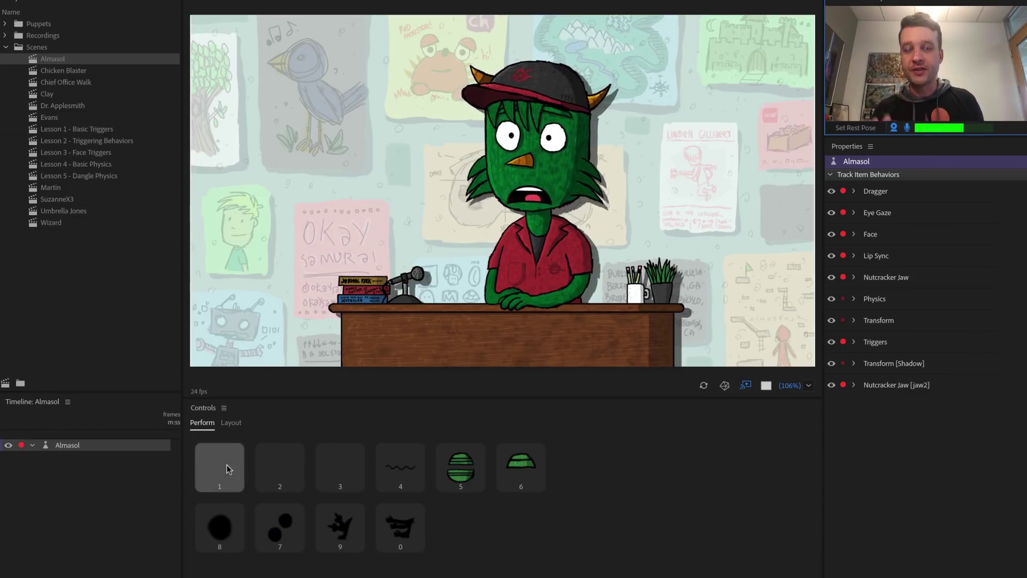
# - Perform the 3, 4, 6 and 9 triggers on the Almasol puppet with the on-screen controls
pyautogui.click(340, 476)
pyautogui.click(407, 476)
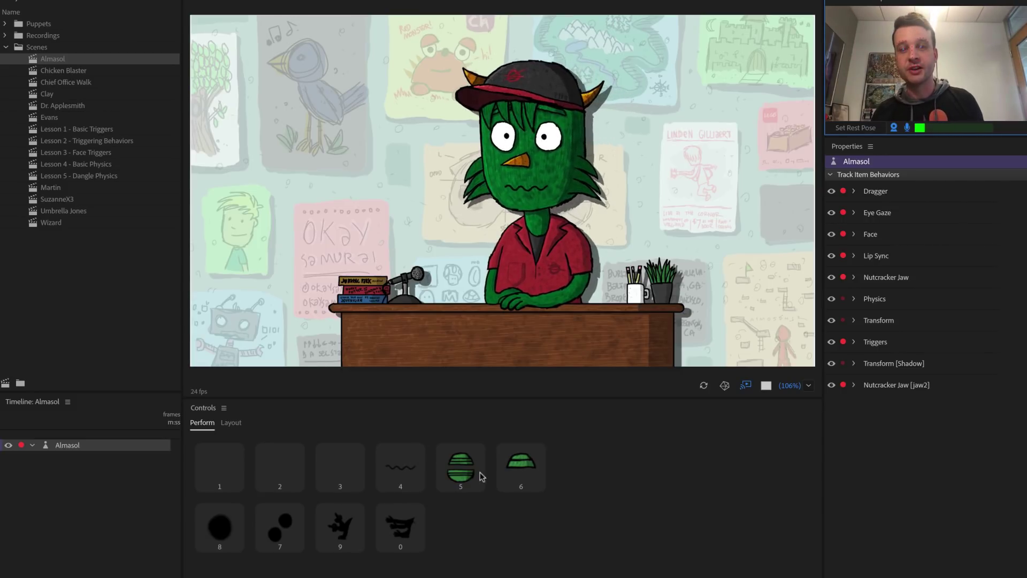
pyautogui.click(527, 470)
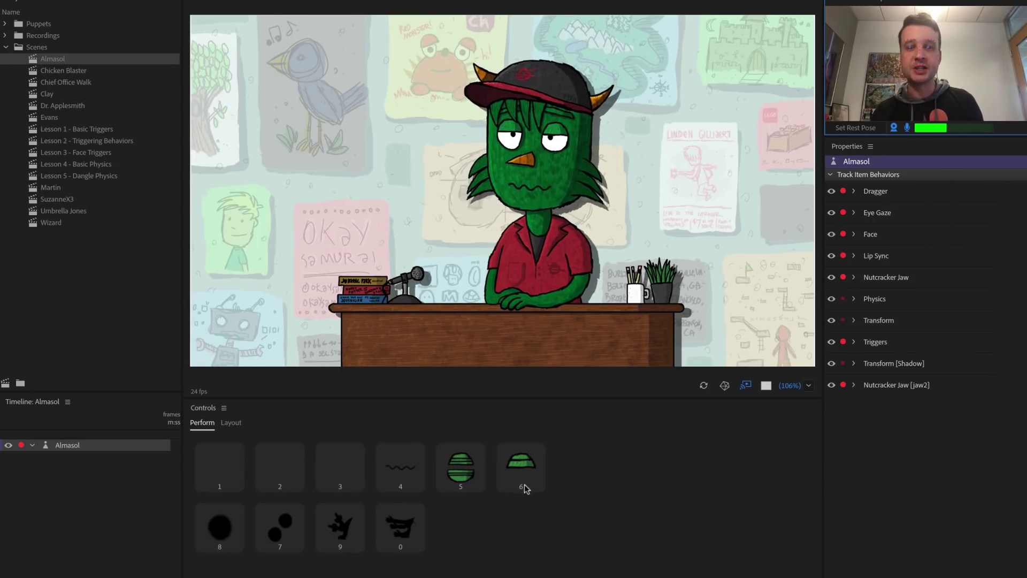
pyautogui.click(344, 534)
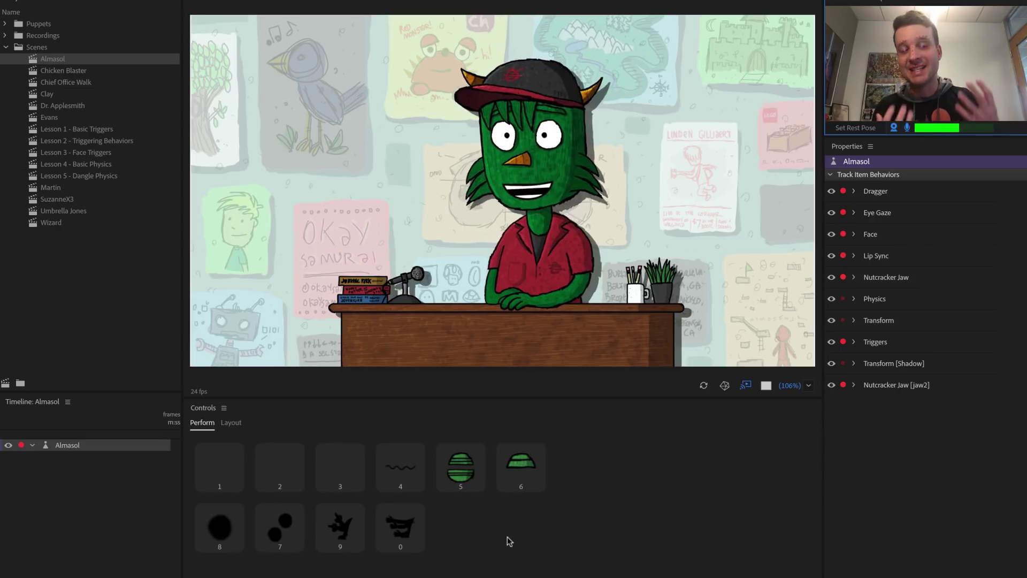
# - Open the Almasol puppet for rigging and display its trigger controls alongside the layers
pyautogui.click(94, 445)
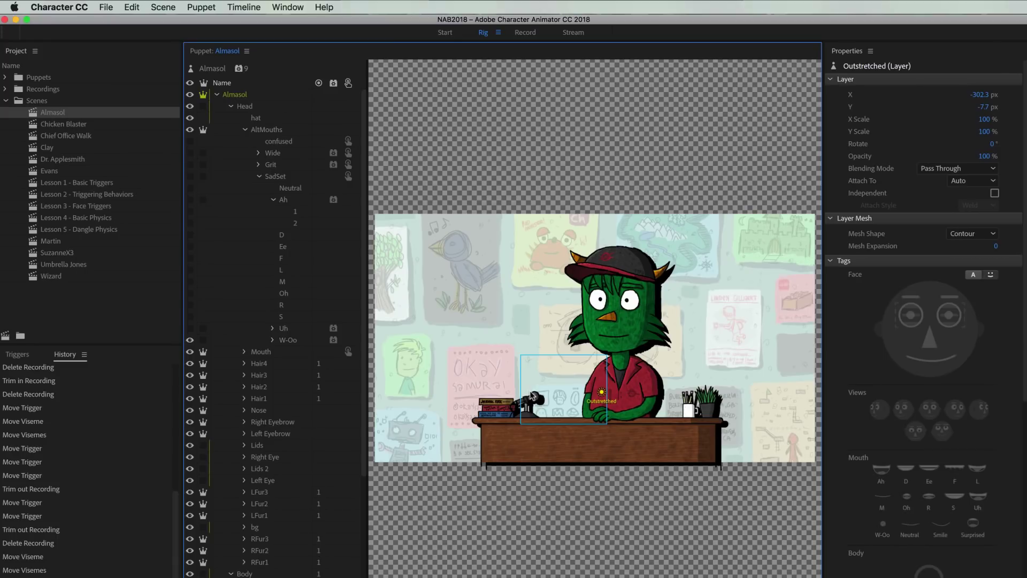
pyautogui.click(288, 8)
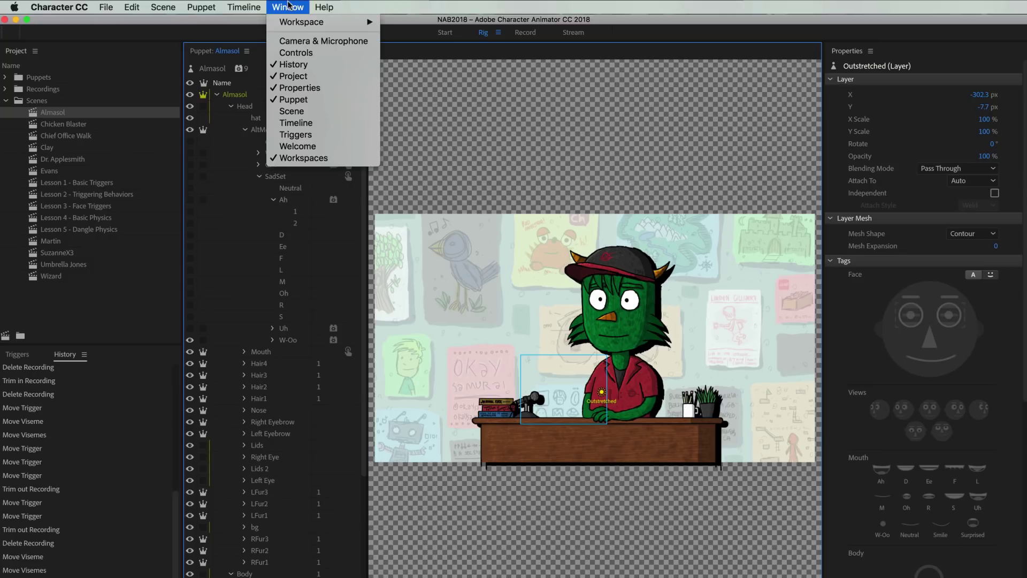
pyautogui.click(305, 56)
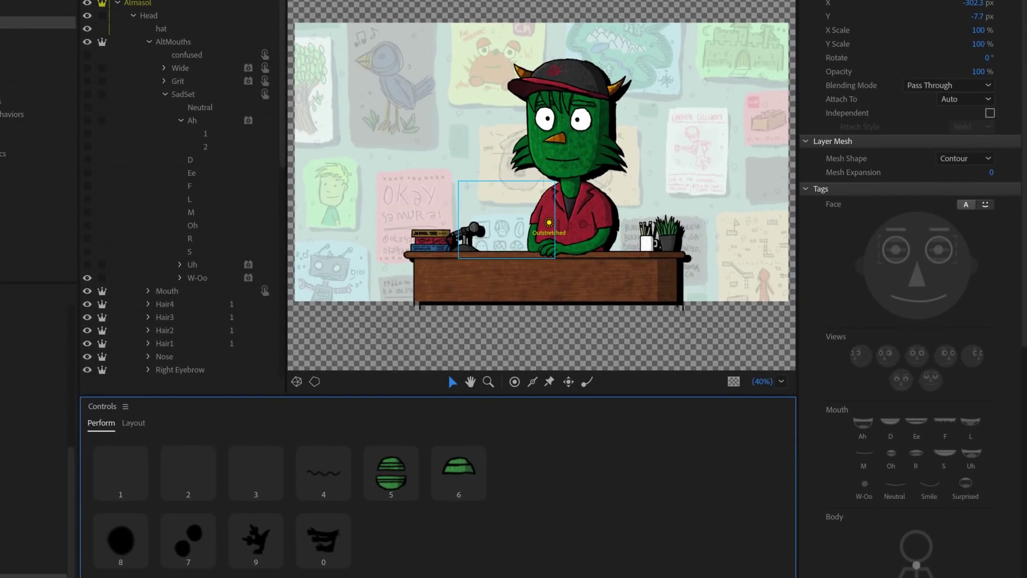
# - Replace the thumbnails of controls 1 and 2 with layer 2 of SadSet's Ah group and layer 2 of Grit
pyautogui.click(207, 150)
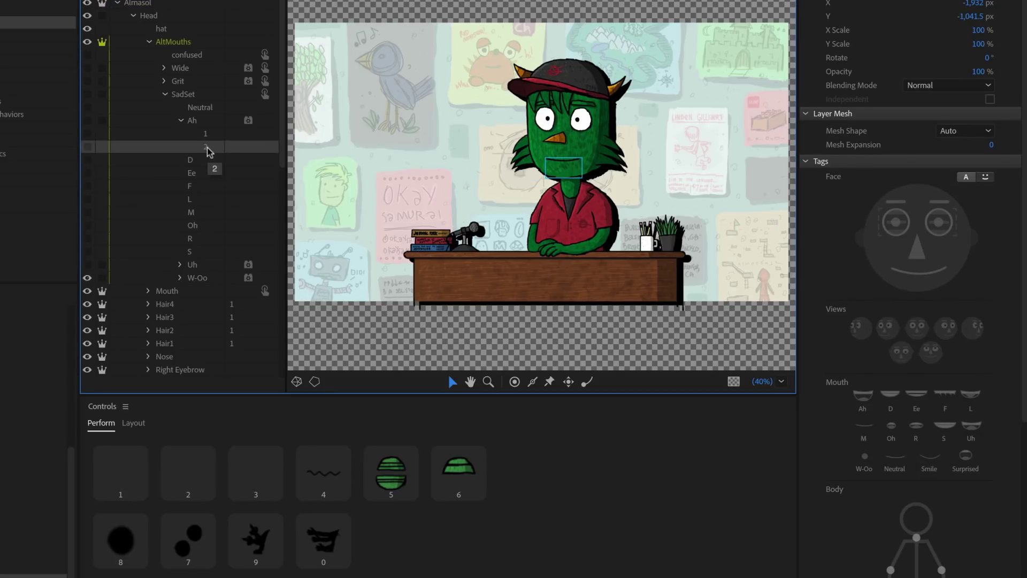
pyautogui.moveTo(207, 149); pyautogui.dragTo(125, 483)
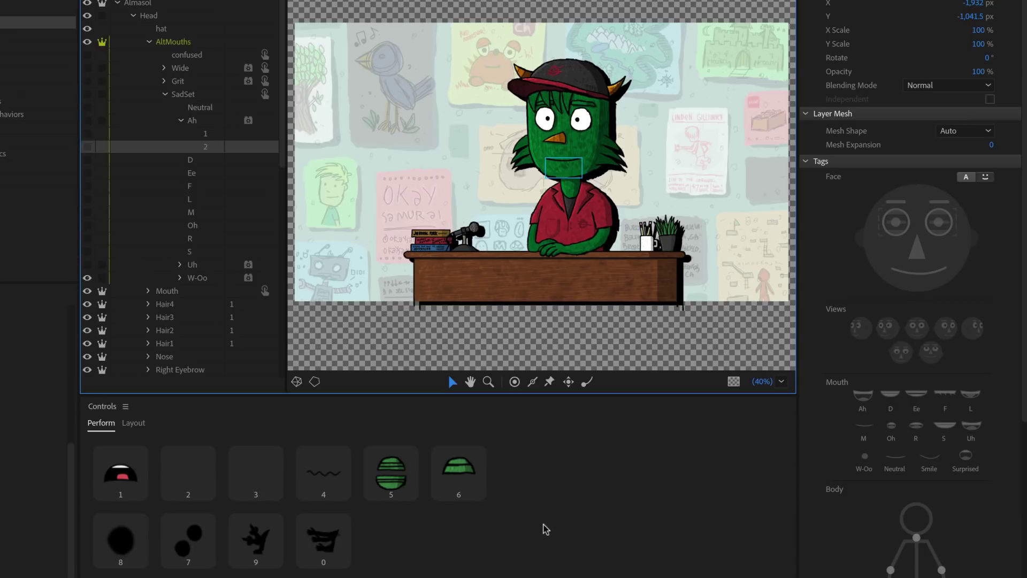
pyautogui.click(164, 81)
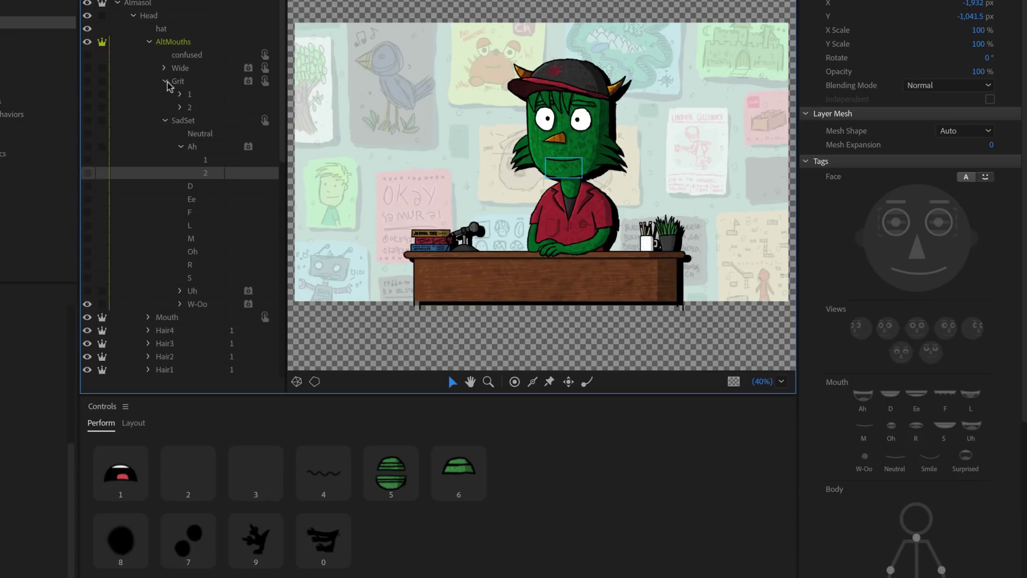
pyautogui.click(190, 107)
pyautogui.moveTo(190, 111); pyautogui.dragTo(199, 482)
# - Replace the thumbnail of control 3 with layer 2 of the Wide mouth group
pyautogui.click(181, 67)
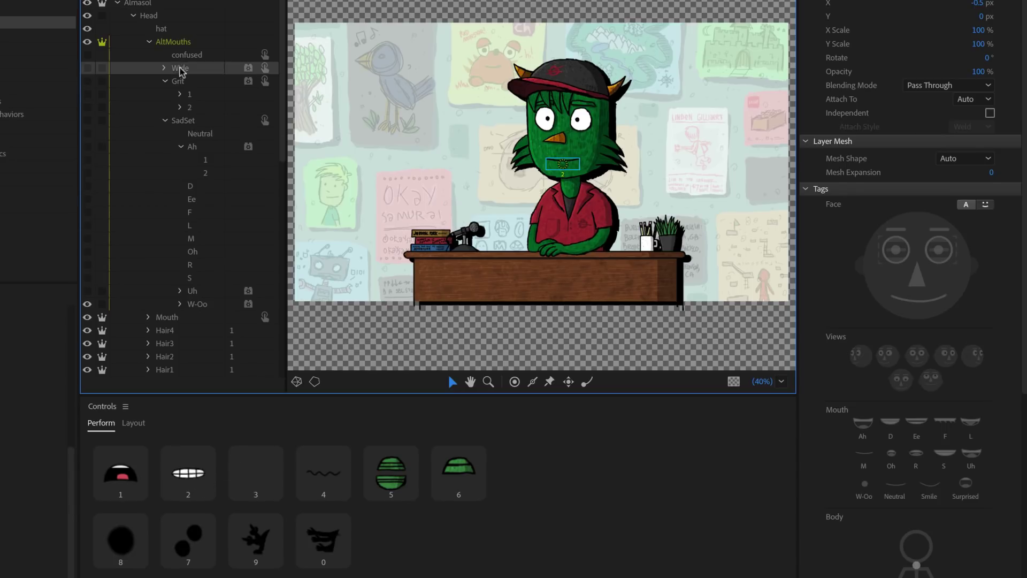
pyautogui.click(165, 69)
pyautogui.click(190, 98)
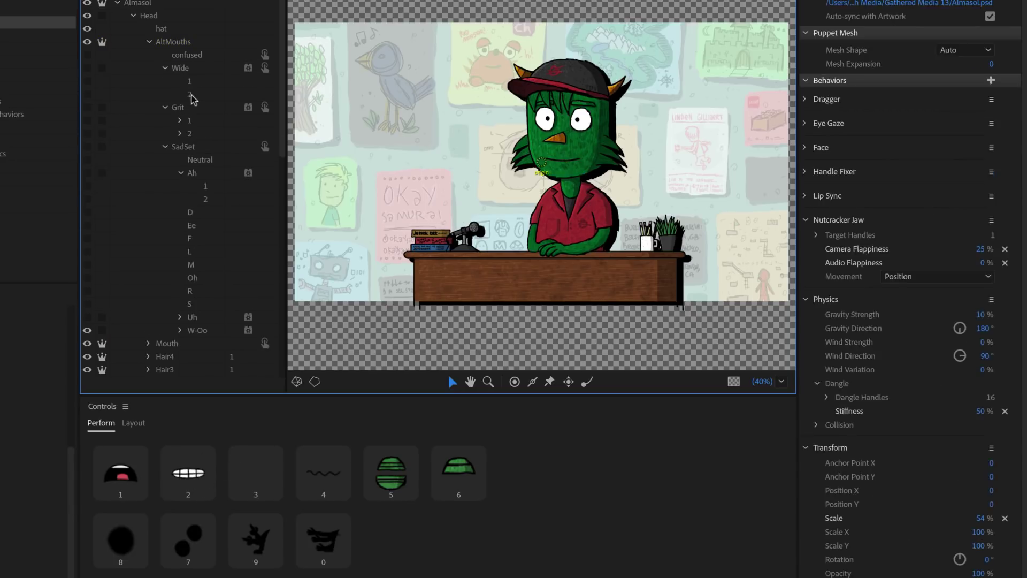
pyautogui.moveTo(191, 99); pyautogui.dragTo(255, 479)
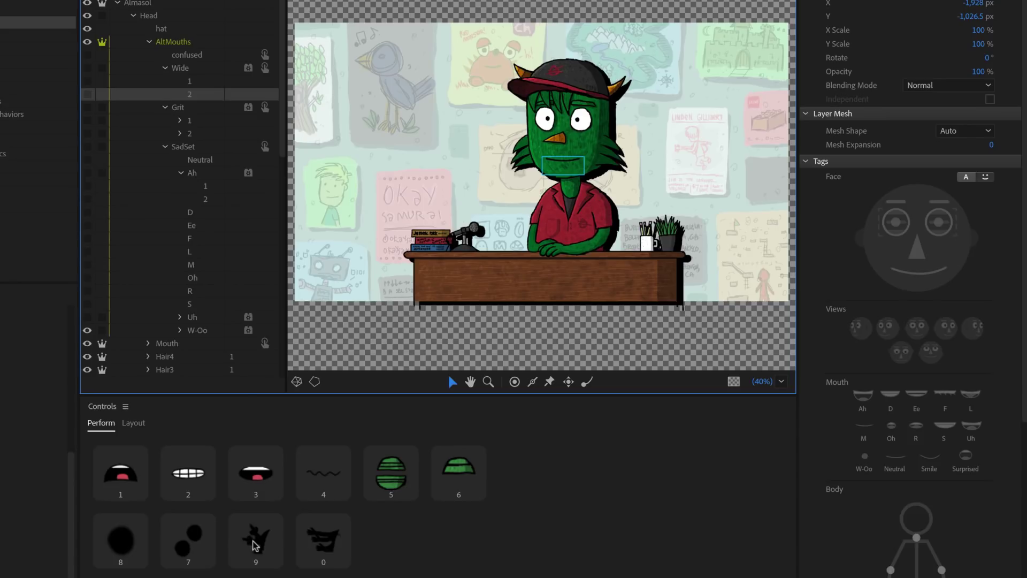
# - Replace the thumbnail of control 9 with layer 1 of the RightArm's Point group
pyautogui.scroll(-10, 233, 236)
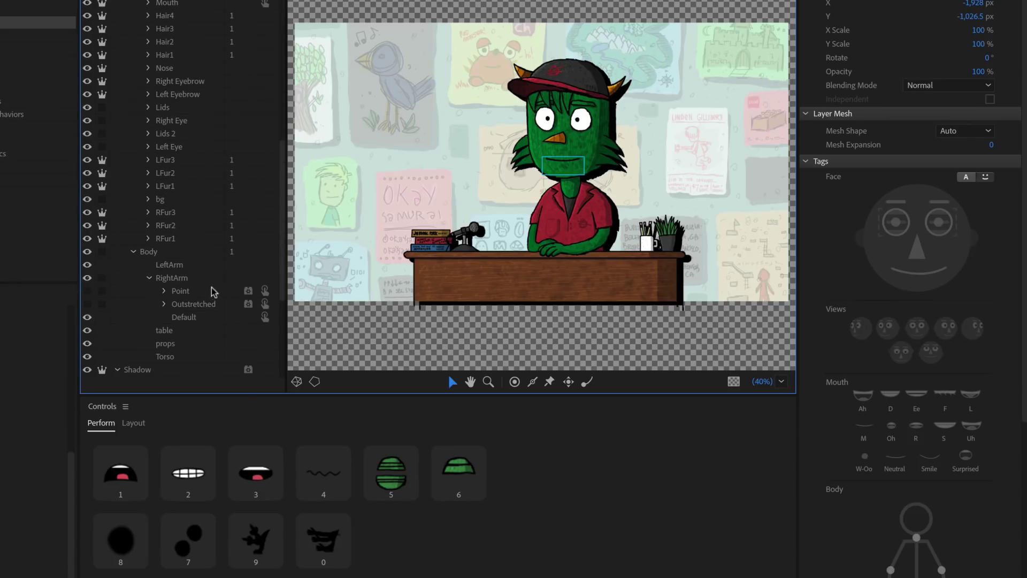
pyautogui.click(164, 291)
pyautogui.click(191, 332)
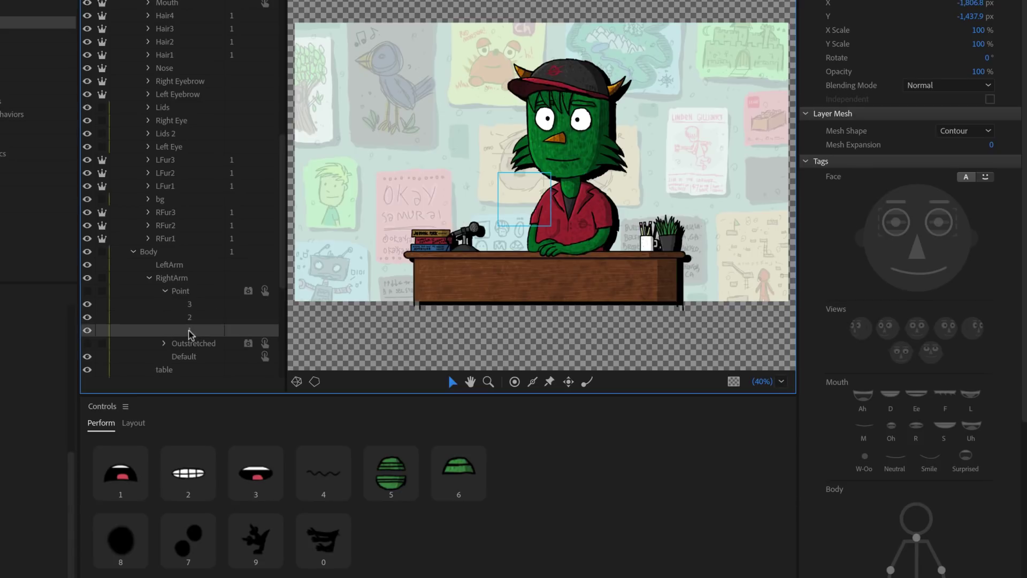
pyautogui.moveTo(191, 332); pyautogui.dragTo(270, 557)
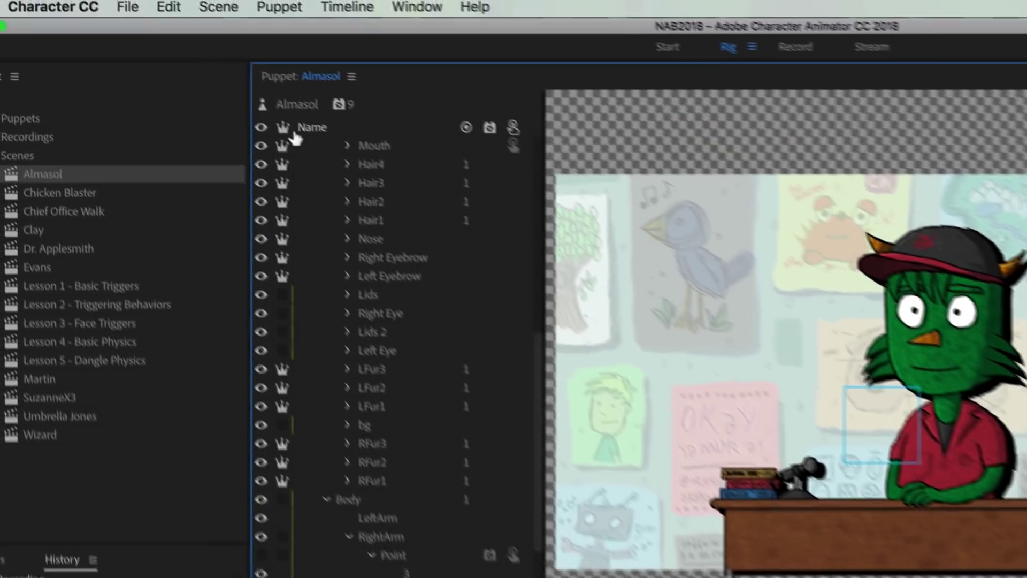
# - Review the export formats offered for the project, then dismiss them
pyautogui.click(134, 10)
pyautogui.moveTo(353, 260)
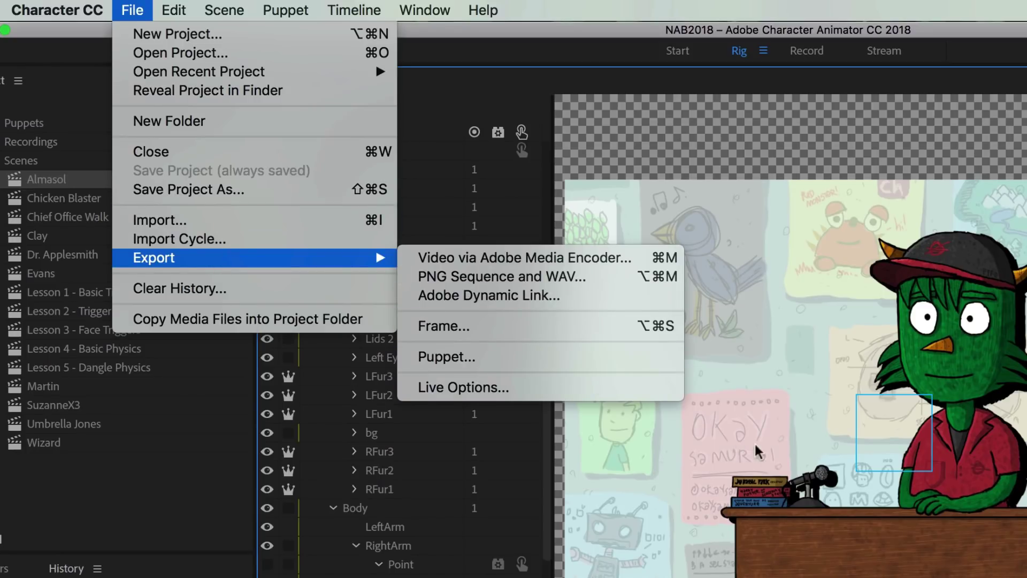
pyautogui.press('Escape')
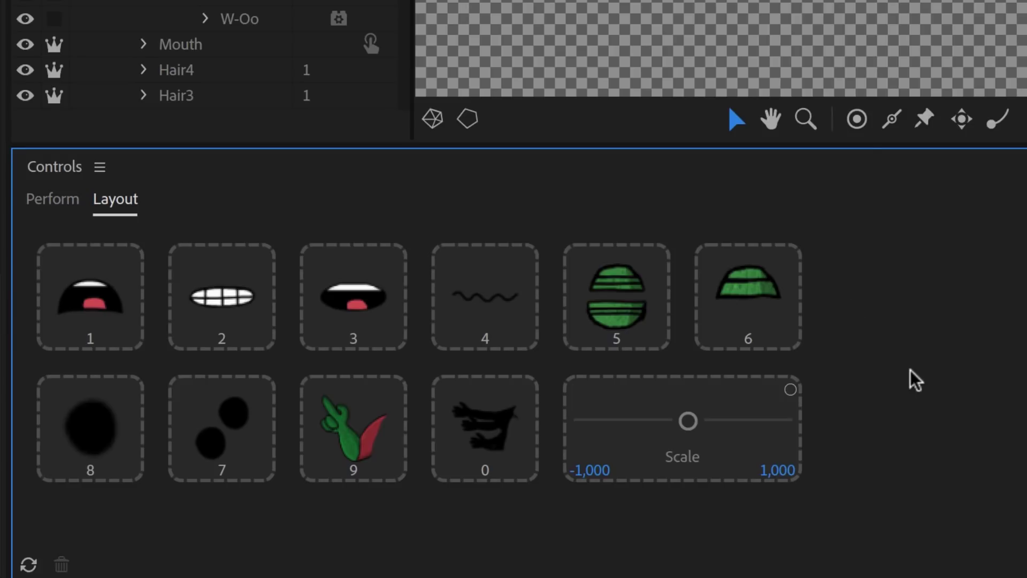
# - Compare the Perform and Layout modes of the controls and test the Scale slider
pyautogui.click(59, 208)
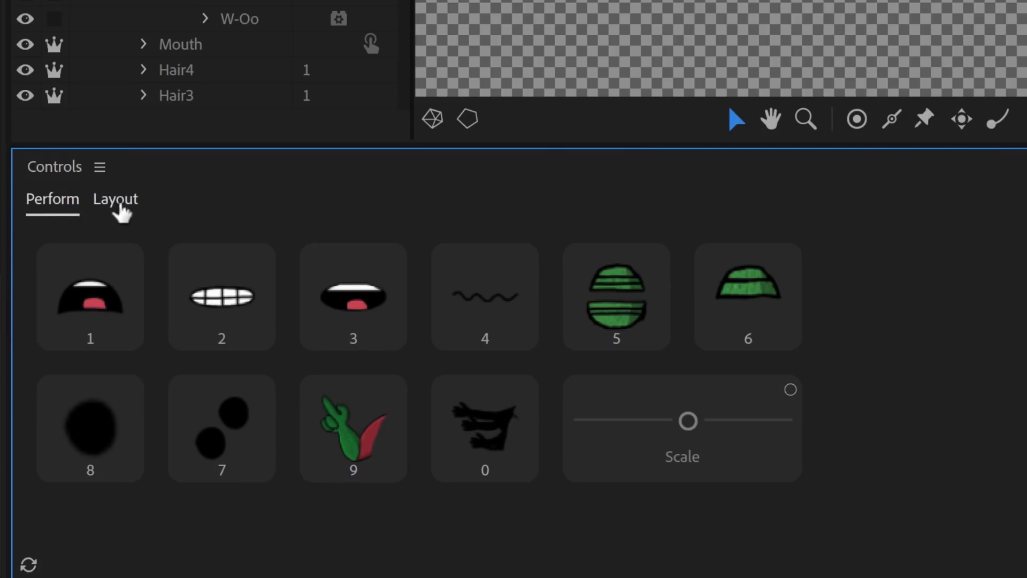
pyautogui.click(98, 213)
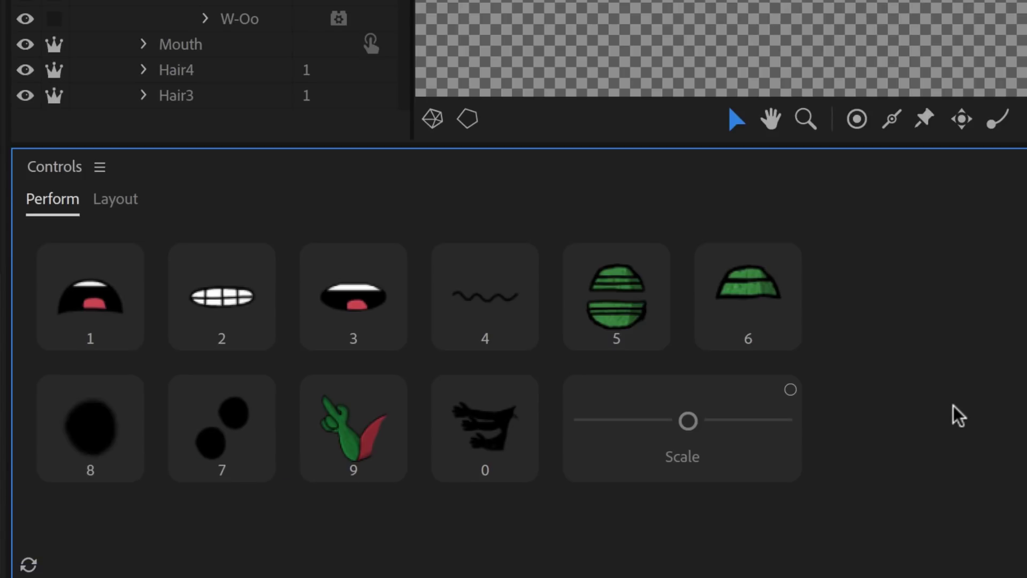
pyautogui.moveTo(690, 422)
pyautogui.mouseDown()
pyautogui.moveTo(716, 422)
pyautogui.moveTo(668, 422)
pyautogui.moveTo(687, 422)
pyautogui.mouseUp()
# - Add the Transform behavior's Rotation parameter as a dial beside the Scale slider and return the controls to Perform mode
pyautogui.click(131, 201)
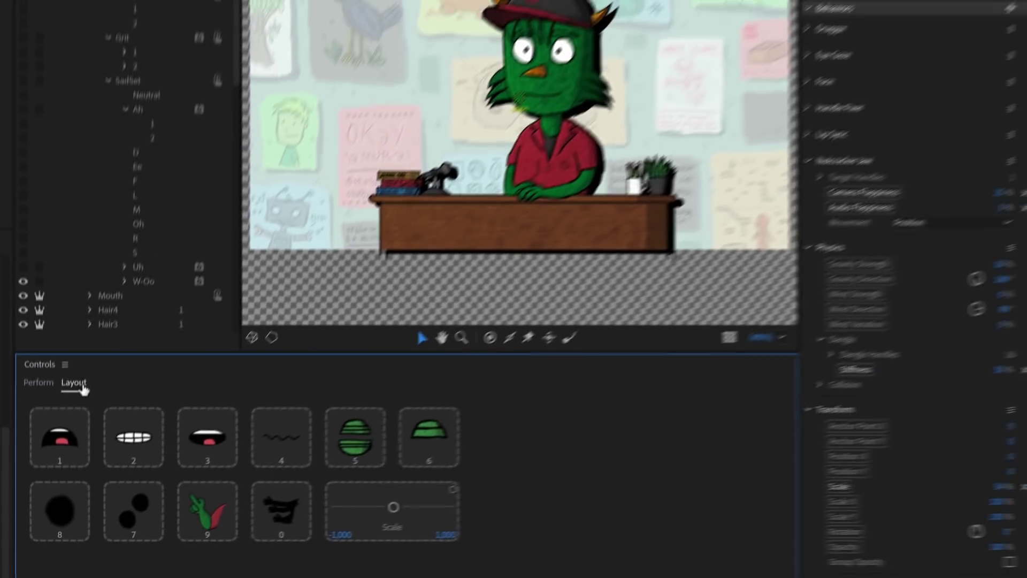
pyautogui.scroll(-1, 883, 473)
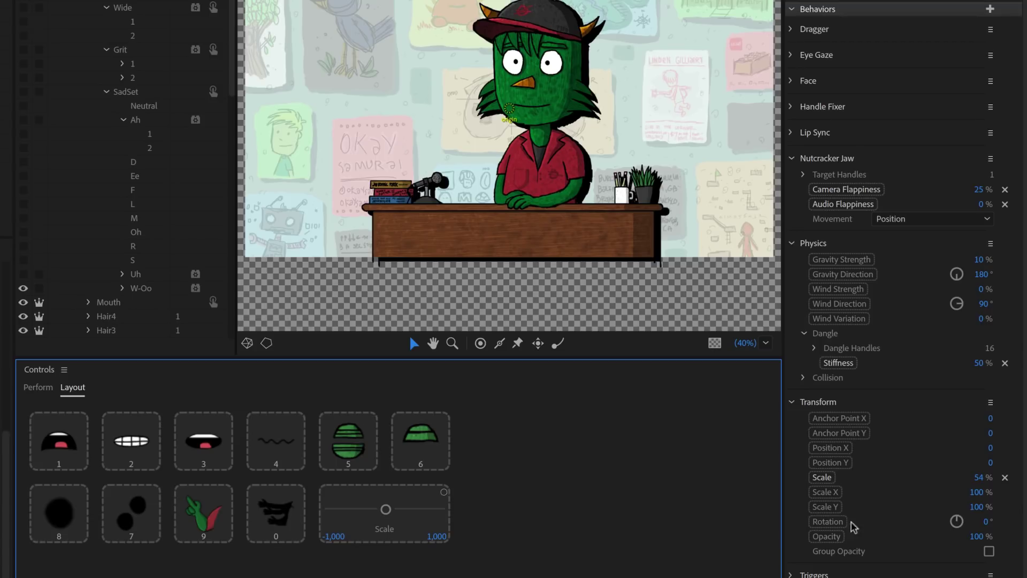
pyautogui.moveTo(837, 520); pyautogui.dragTo(490, 523)
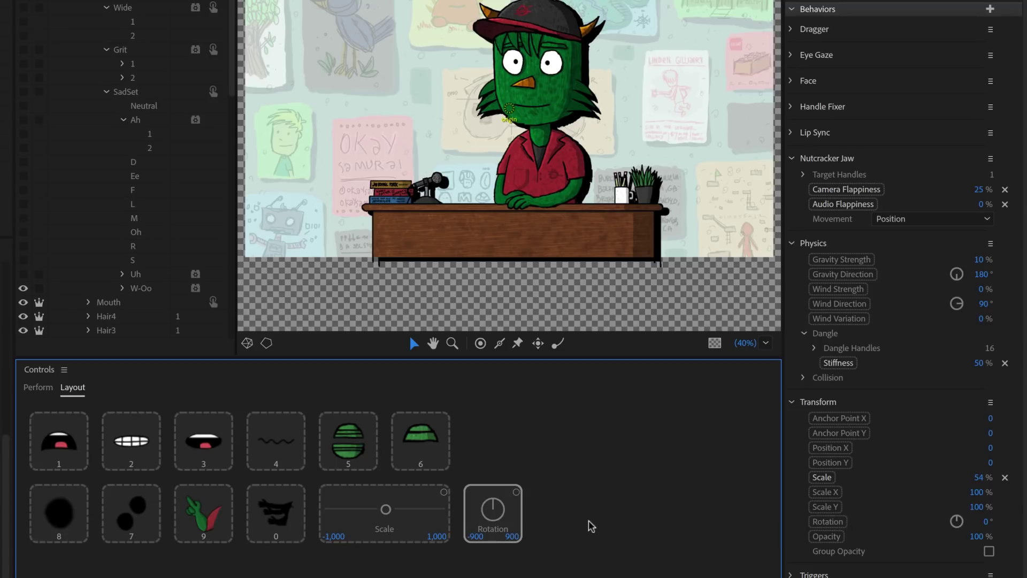
pyautogui.click(45, 388)
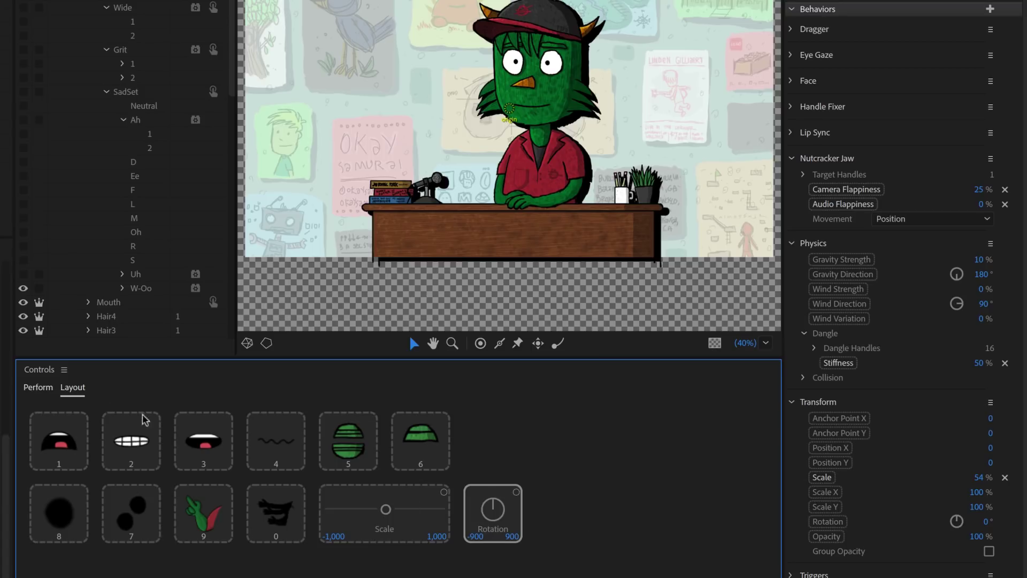
# - Arm the Scale slider and Rotation dial for recording and test adjusting both controls
pyautogui.click(444, 491)
pyautogui.click(516, 492)
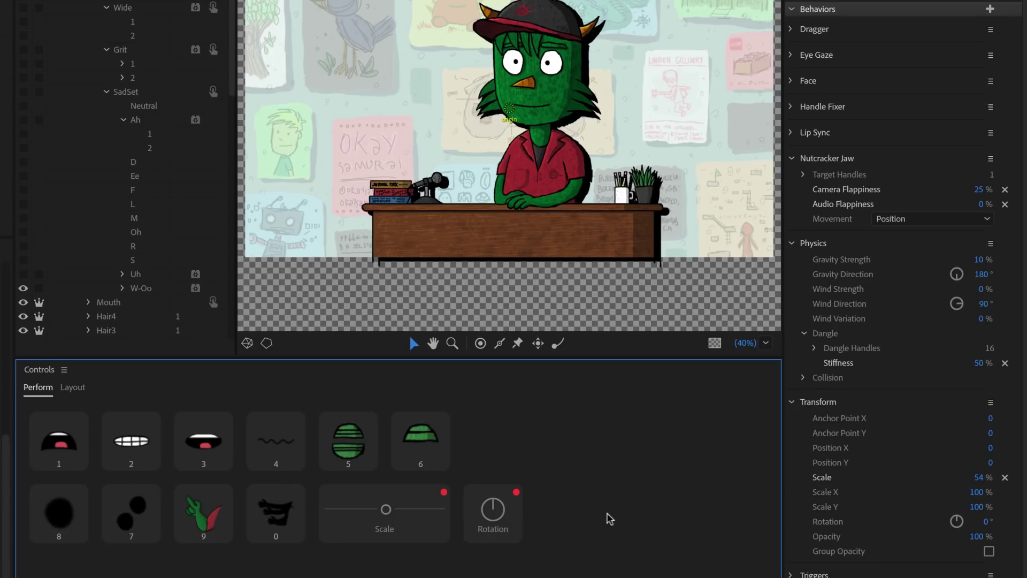
pyautogui.moveTo(385, 509)
pyautogui.mouseDown()
pyautogui.moveTo(419, 509)
pyautogui.moveTo(372, 512)
pyautogui.mouseUp()
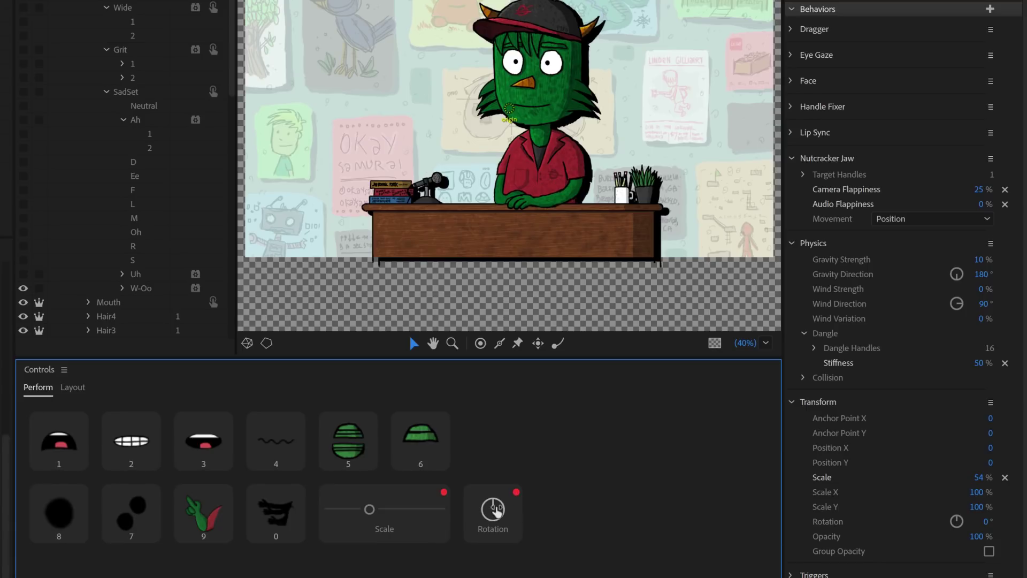
pyautogui.moveTo(492, 506); pyautogui.dragTo(500, 480)
pyautogui.moveTo(370, 517); pyautogui.dragTo(386, 523)
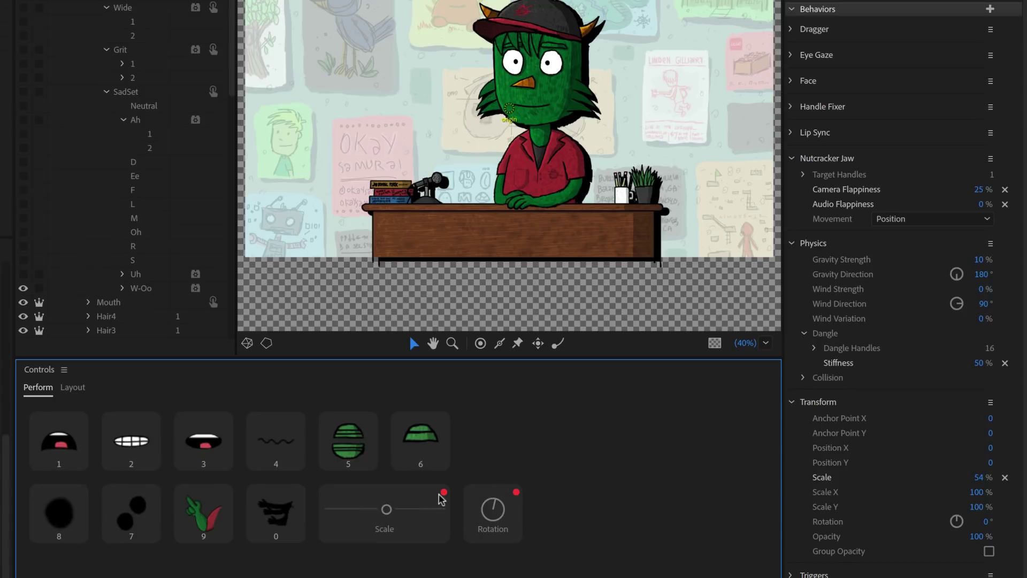
pyautogui.moveTo(386, 511)
pyautogui.mouseDown()
pyautogui.moveTo(427, 513)
pyautogui.moveTo(349, 518)
pyautogui.moveTo(389, 523)
pyautogui.mouseUp()
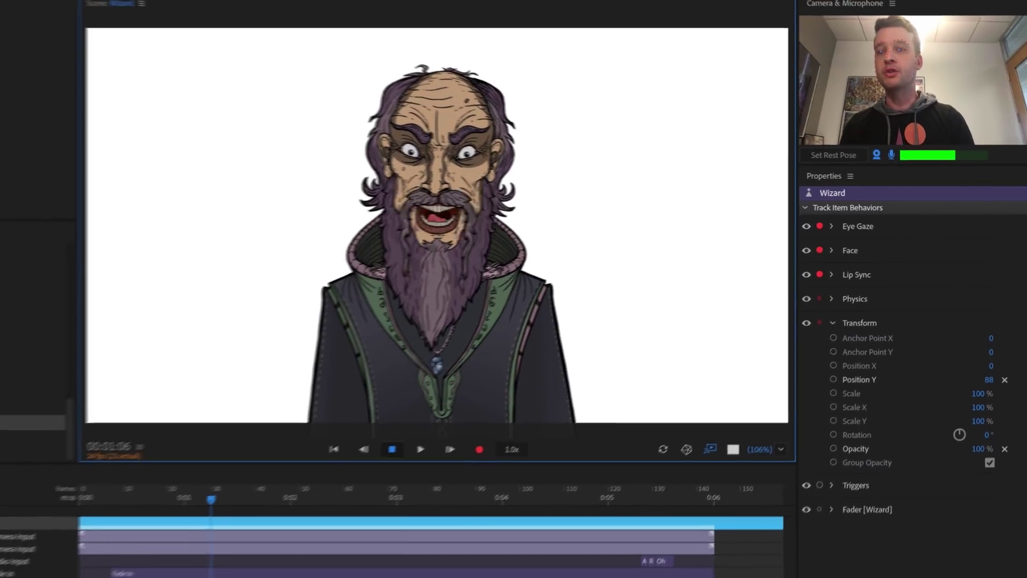
# - Import mountains.jpg, place it beneath the Wizard puppet in the scene's timeline as a background, and reselect the Wizard track
pyautogui.click(121, 133)
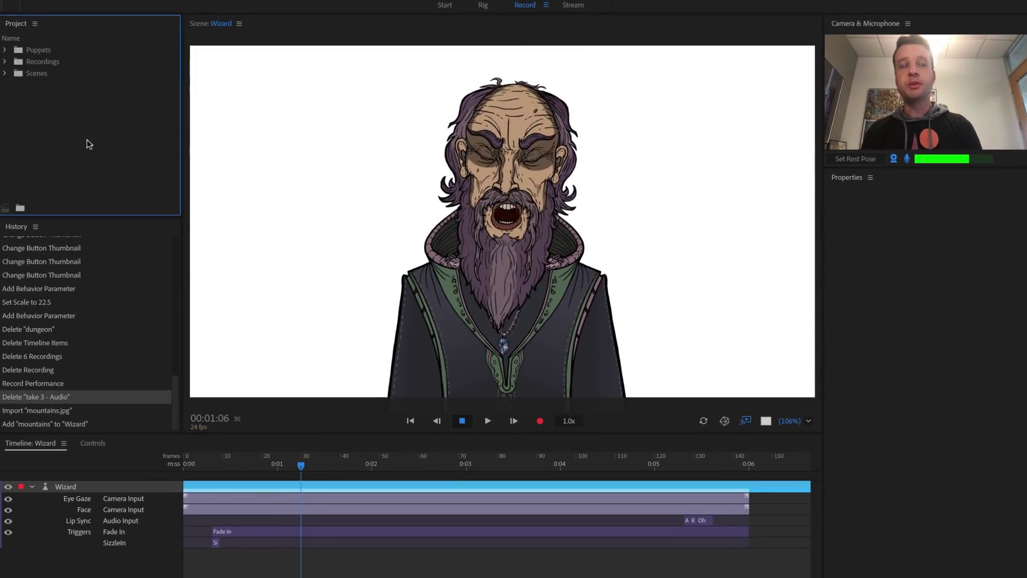
pyautogui.doubleClick(107, 137)
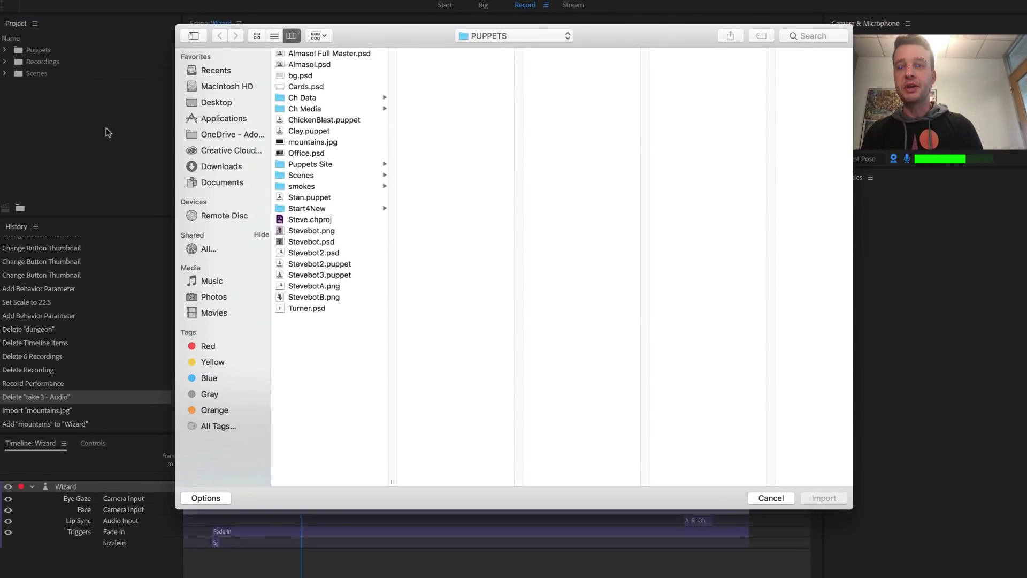
pyautogui.click(316, 143)
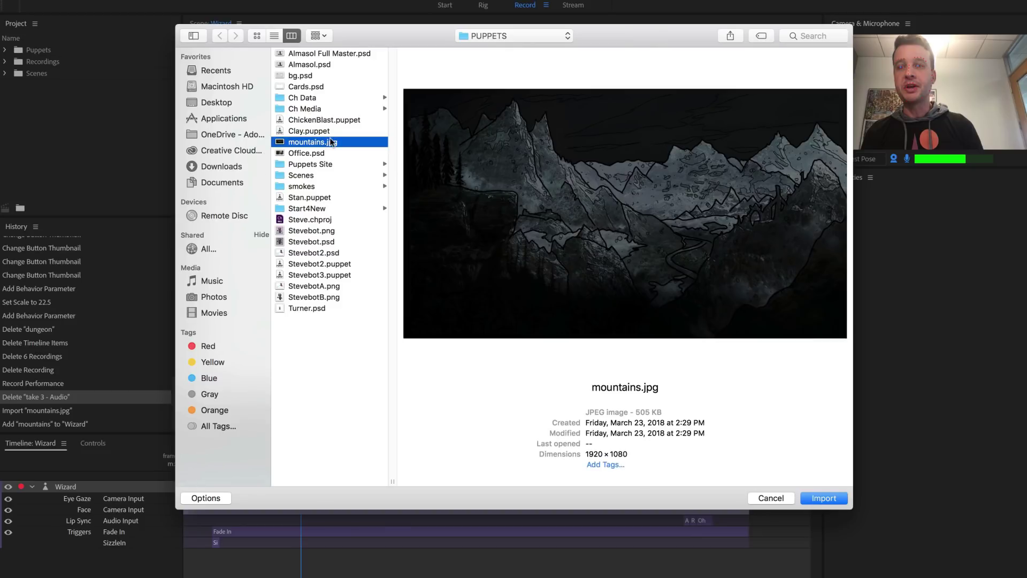
pyautogui.click(824, 497)
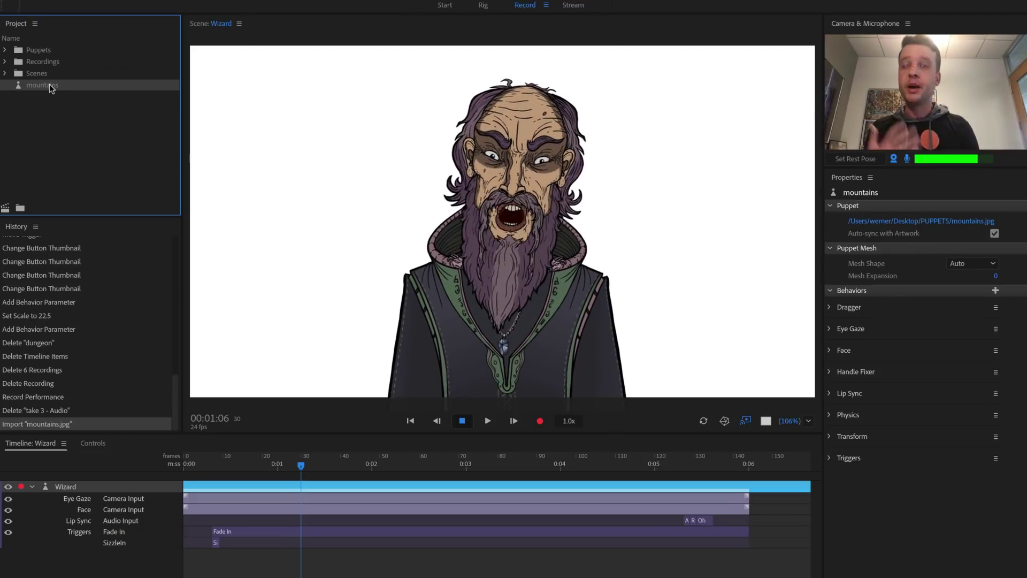
pyautogui.moveTo(51, 88); pyautogui.dragTo(84, 562)
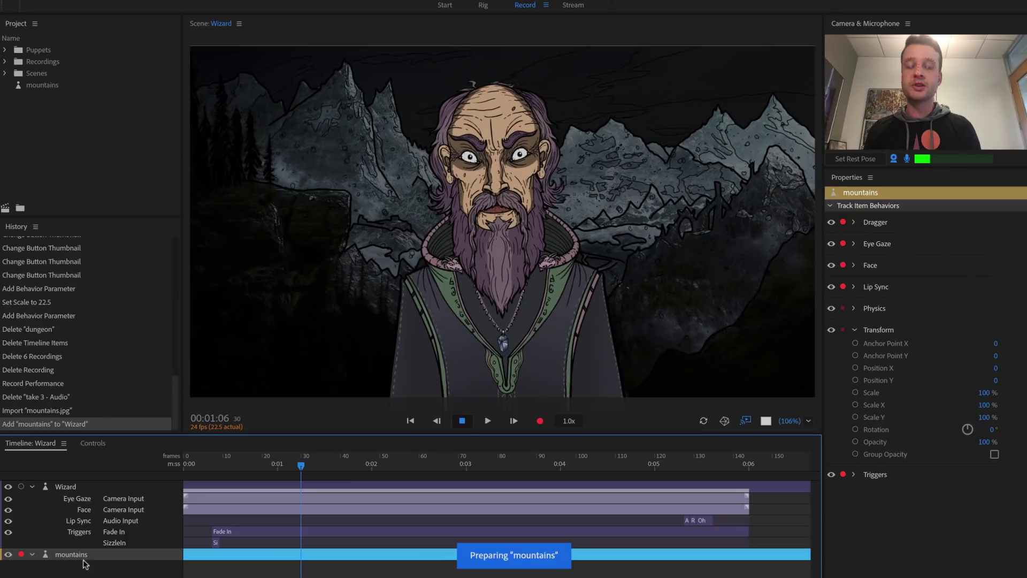
pyautogui.click(81, 487)
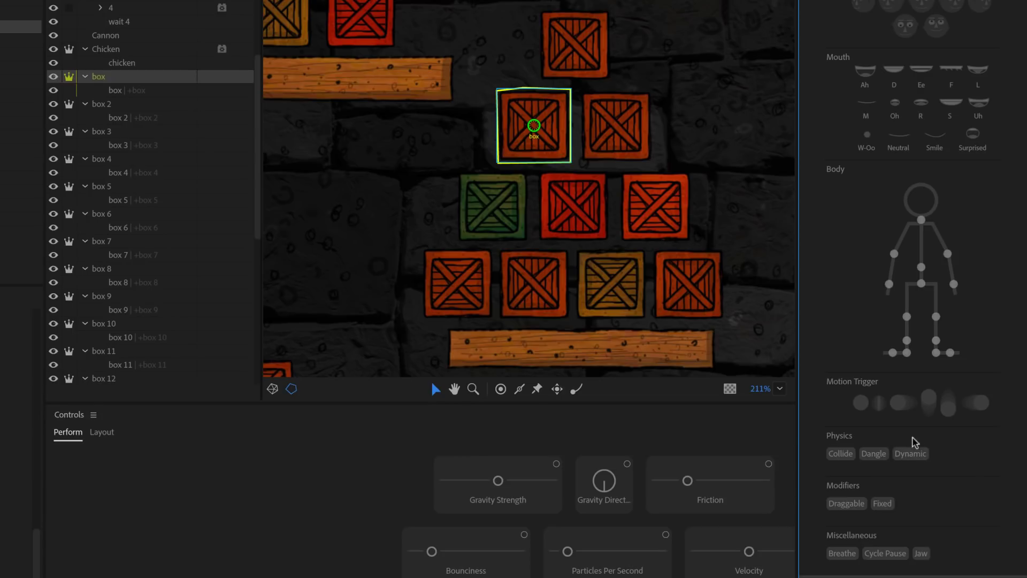
# - Apply the Collide and Dynamic physics tags to the first box layer
pyautogui.scroll(5, 937, 459)
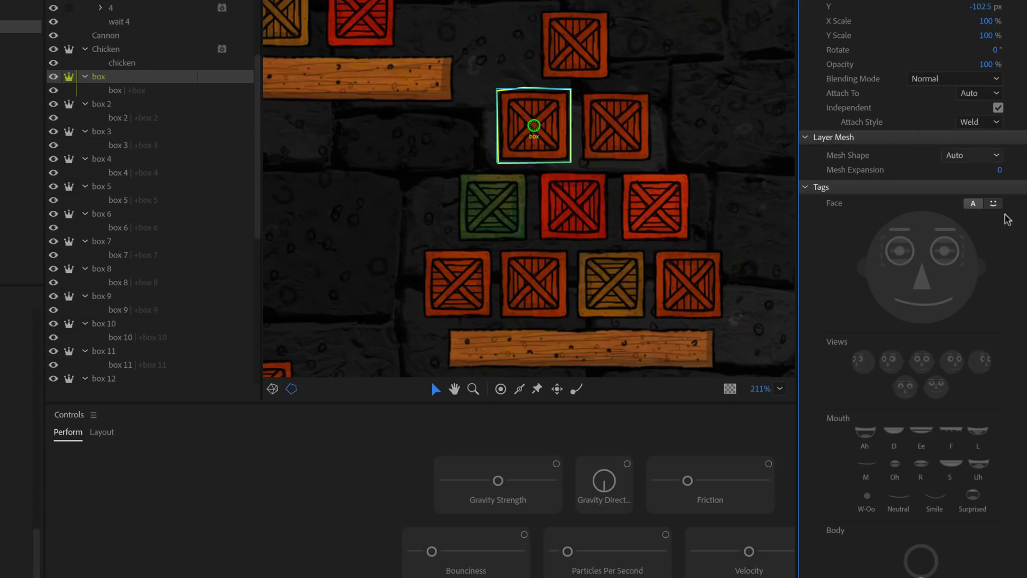
pyautogui.scroll(-5, 1023, 414)
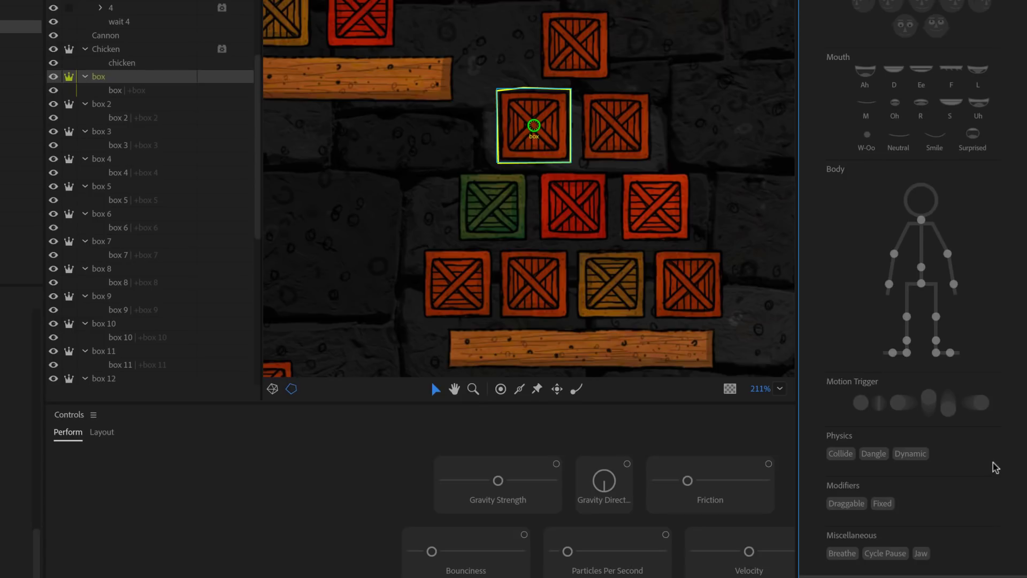
pyautogui.click(910, 453)
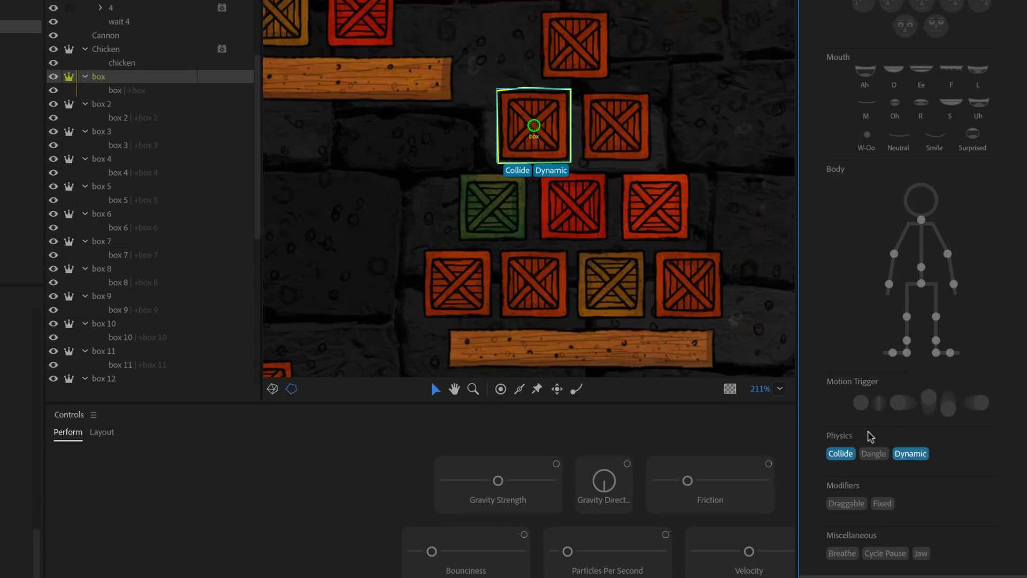
pyautogui.scroll(6, 991, 450)
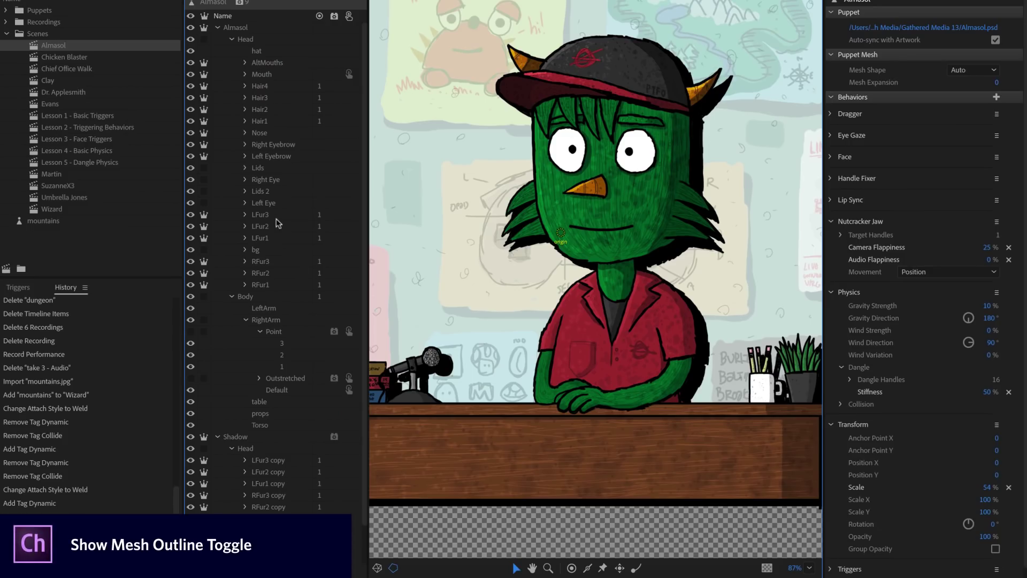
# - Examine the mesh outlines of individual head layers: LFur3, Left Eyebrow, Right Eyebrow and Hair2
pyautogui.click(278, 222)
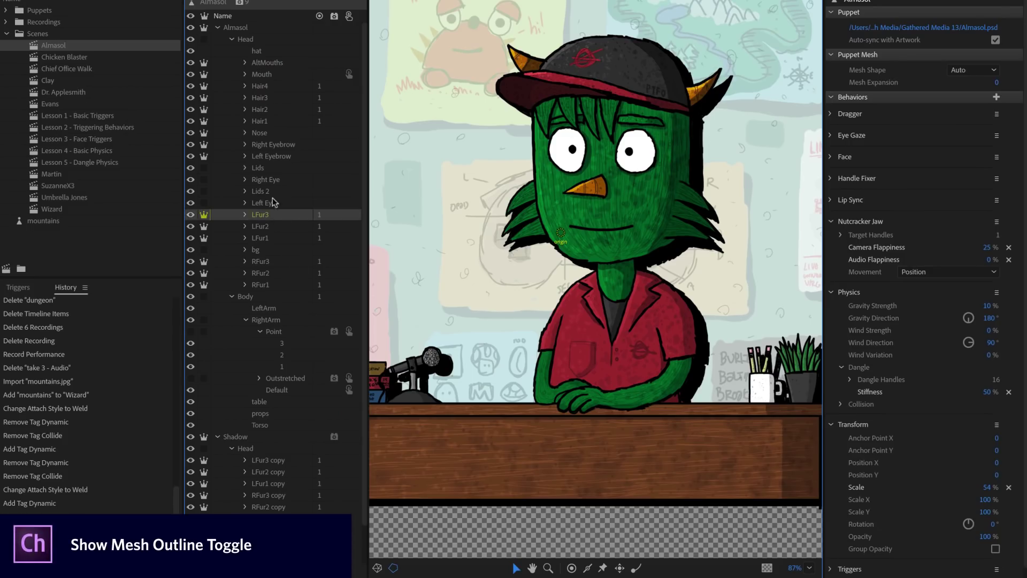
pyautogui.click(272, 156)
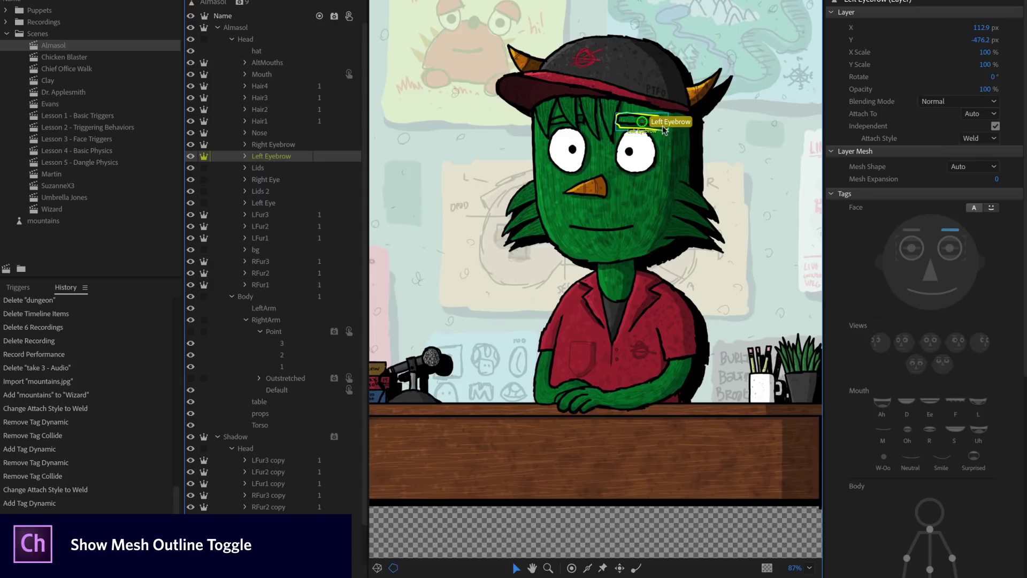
pyautogui.click(275, 145)
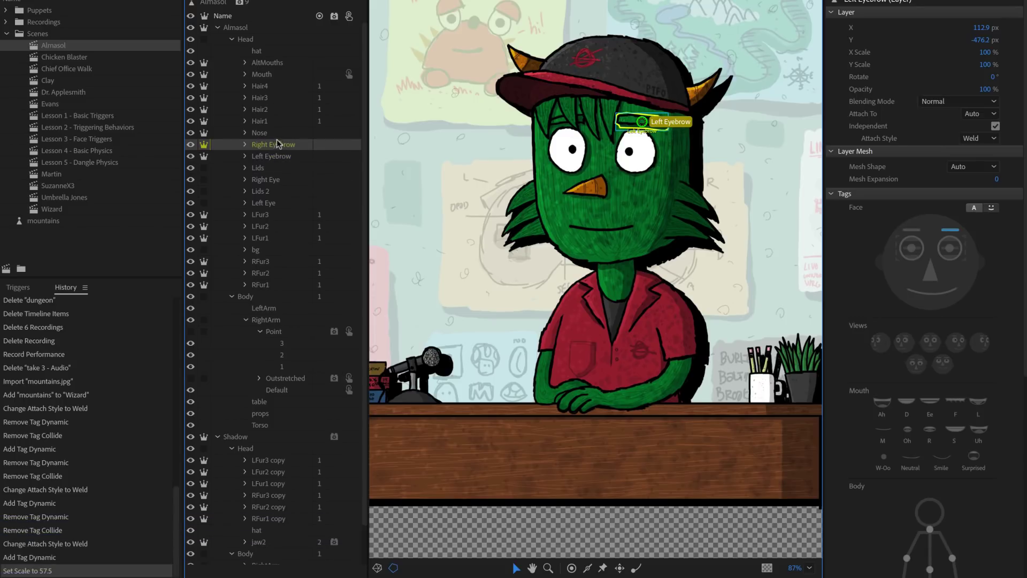
pyautogui.click(261, 110)
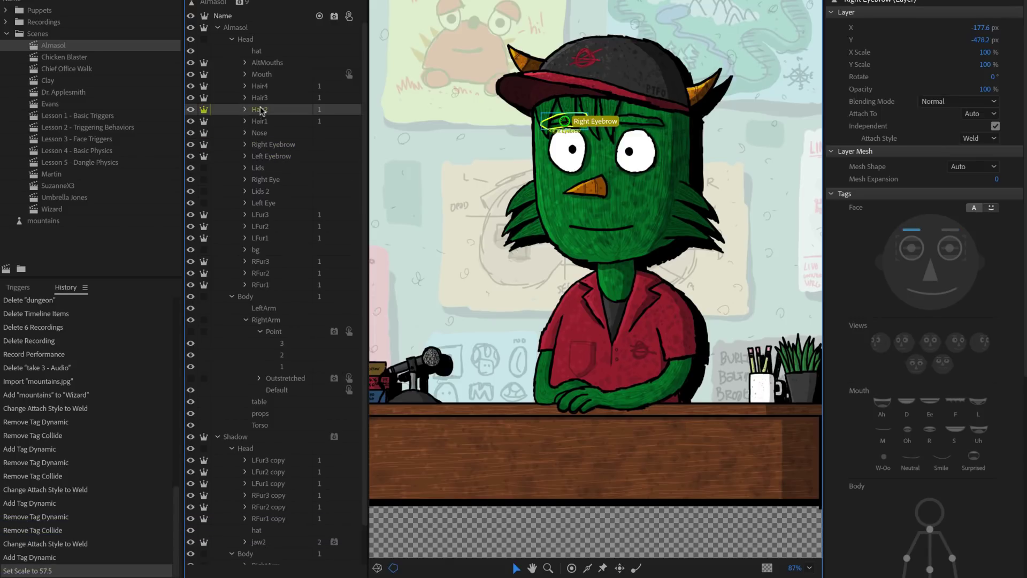
# - Compare the top-level Almasol layer with and without its mesh outline and auto handles, leaving them hidden
pyautogui.click(242, 29)
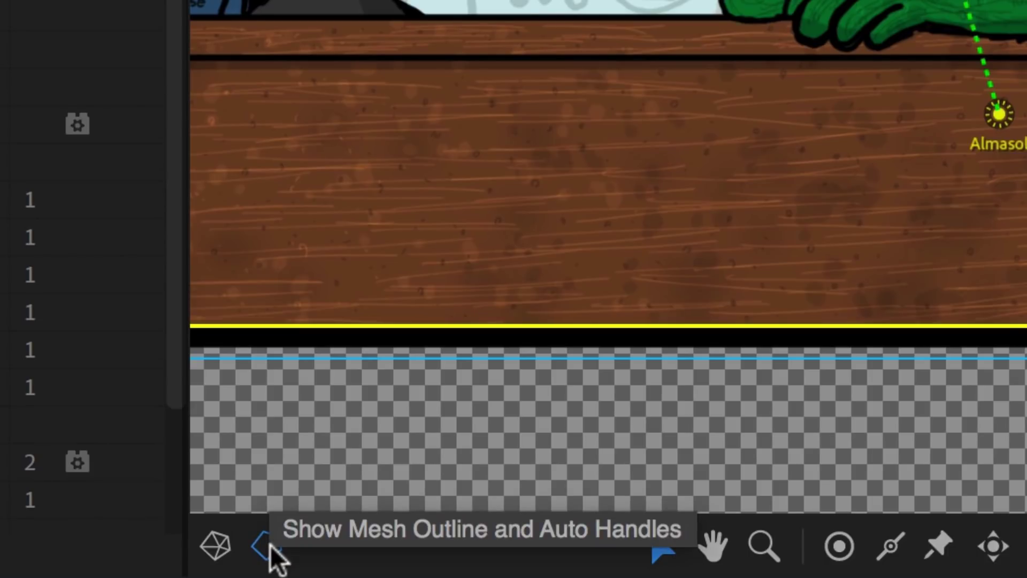
pyautogui.click(270, 546)
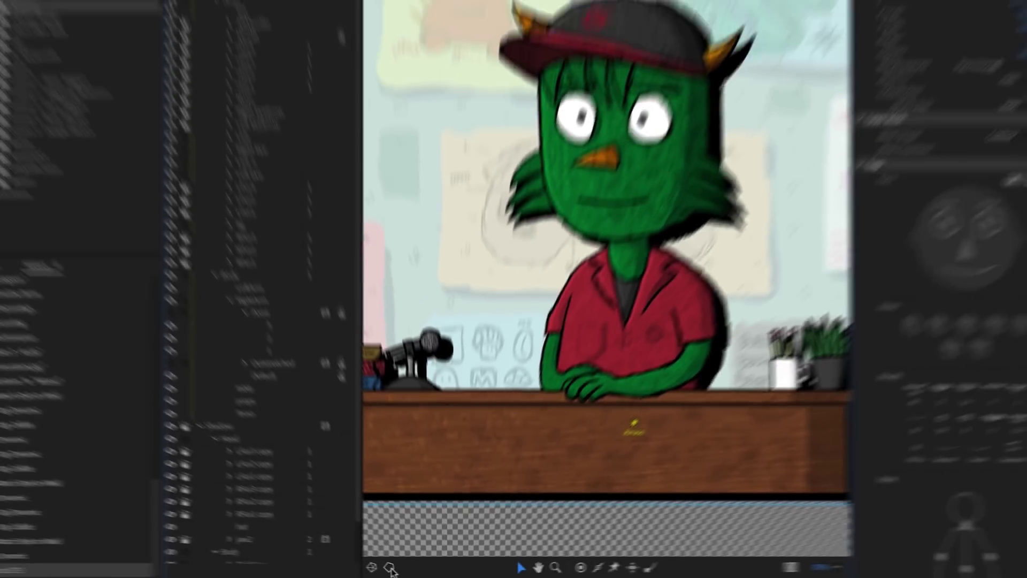
pyautogui.click(268, 546)
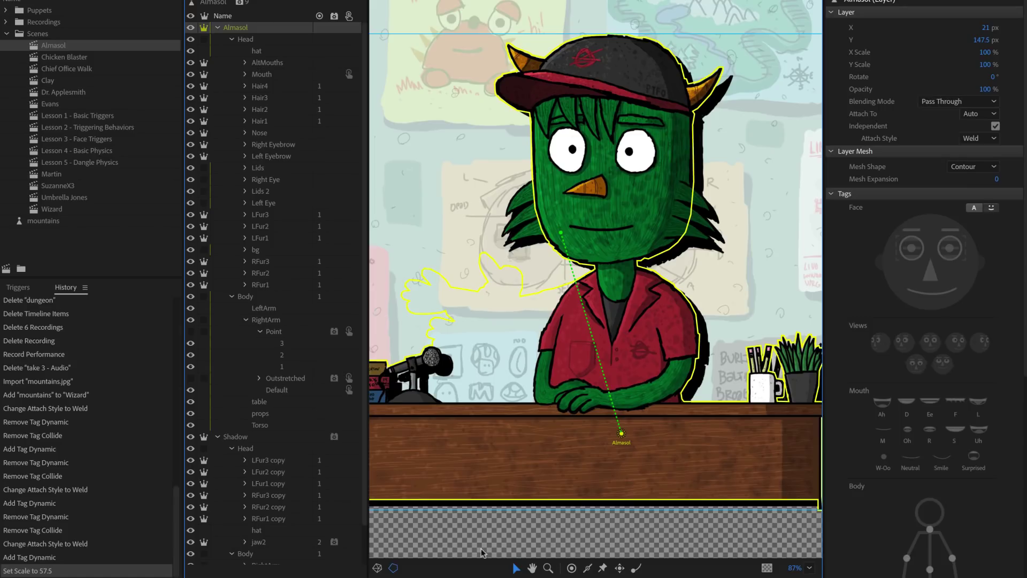
pyautogui.click(394, 567)
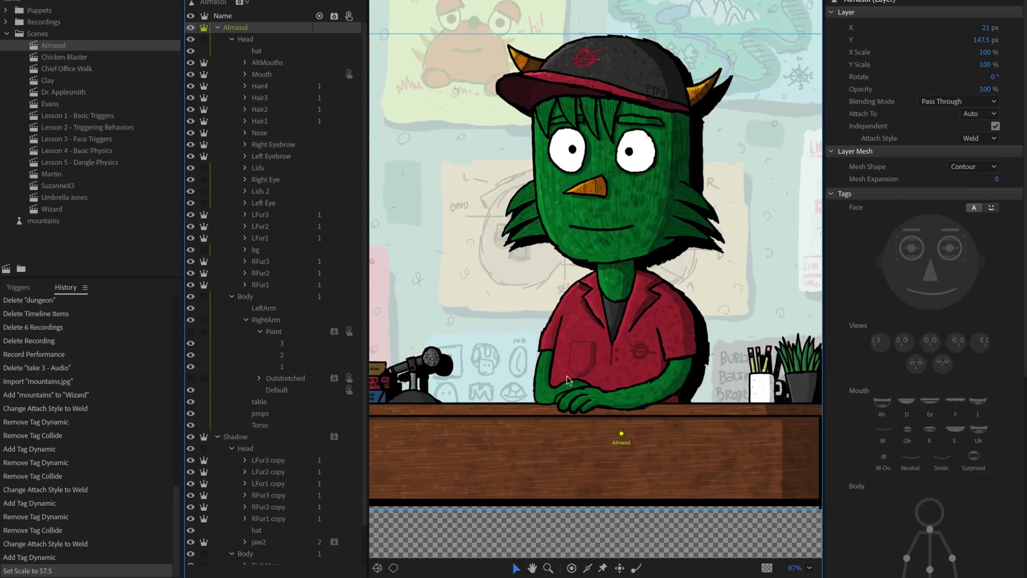
# - Display the full mesh of the Almasol layer, overlay the mesh outline and auto handles, and hide both overlays
pyautogui.scroll(-3, 613, 269)
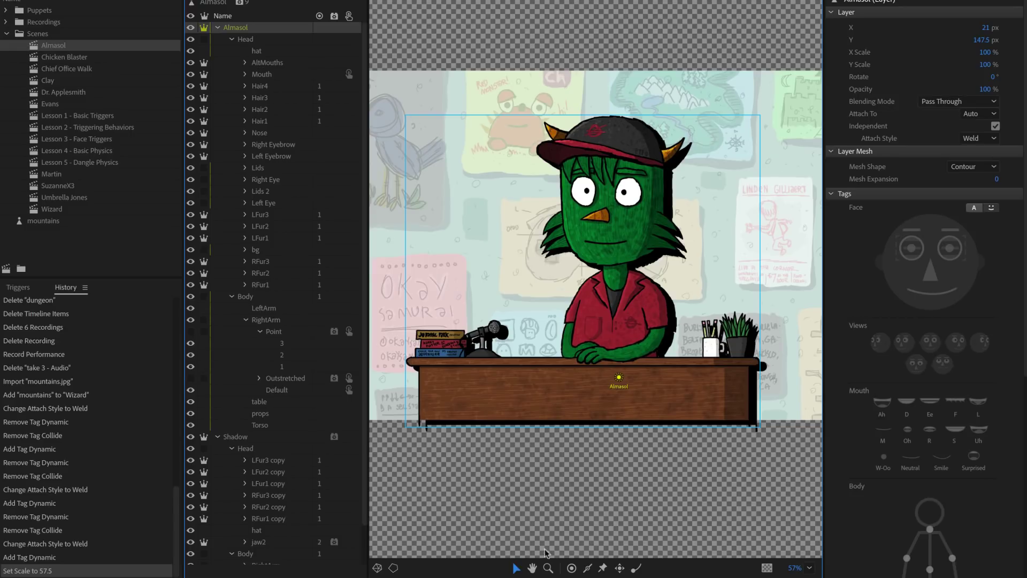
pyautogui.click(380, 568)
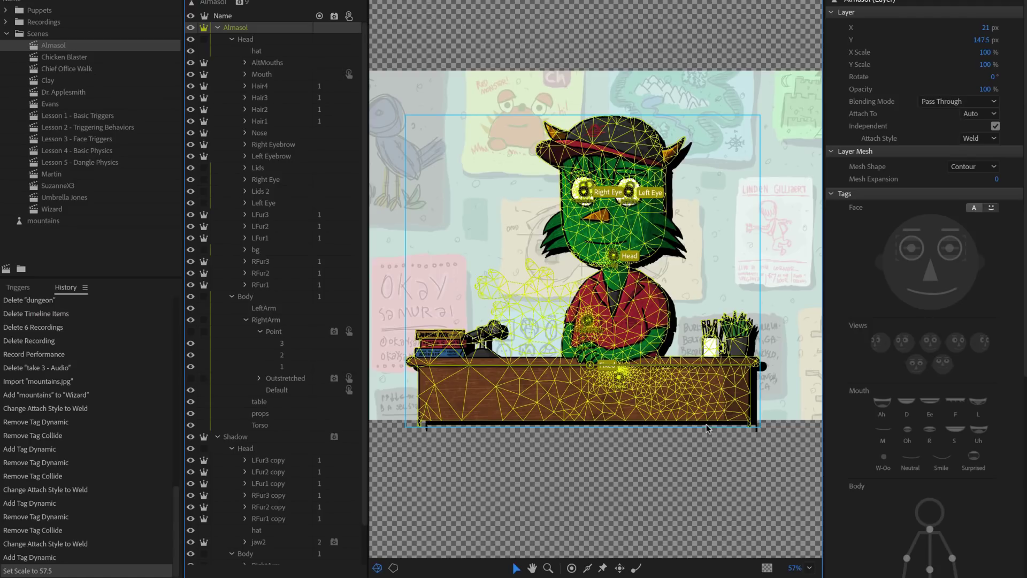
pyautogui.click(394, 568)
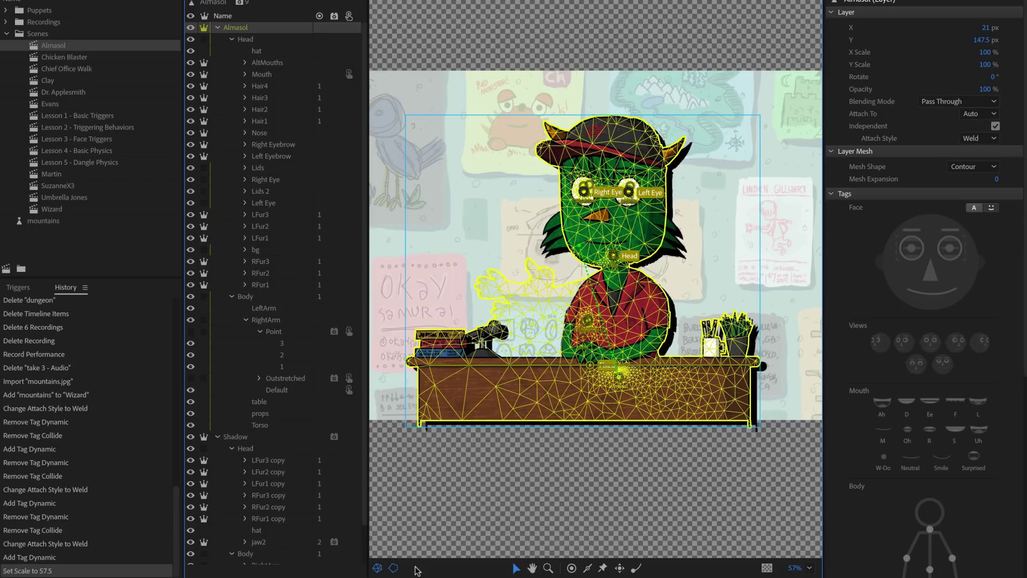
pyautogui.click(377, 568)
pyautogui.click(393, 568)
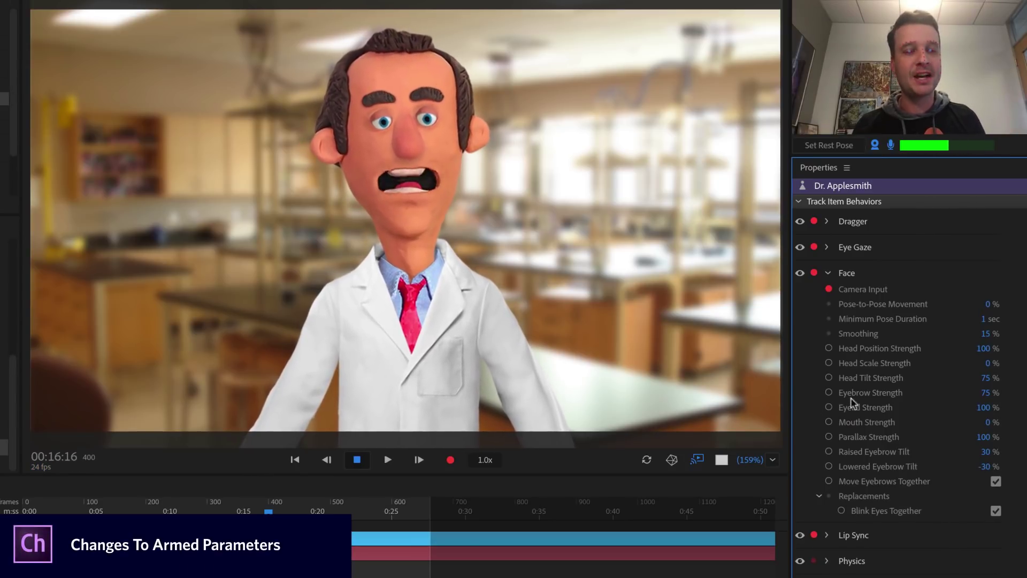
# - Arm the Face behavior's Head Tilt Strength, try it at 259 %, and move the playhead to 00:06:06
pyautogui.click(828, 377)
pyautogui.moveTo(984, 378); pyautogui.dragTo(1003, 263)
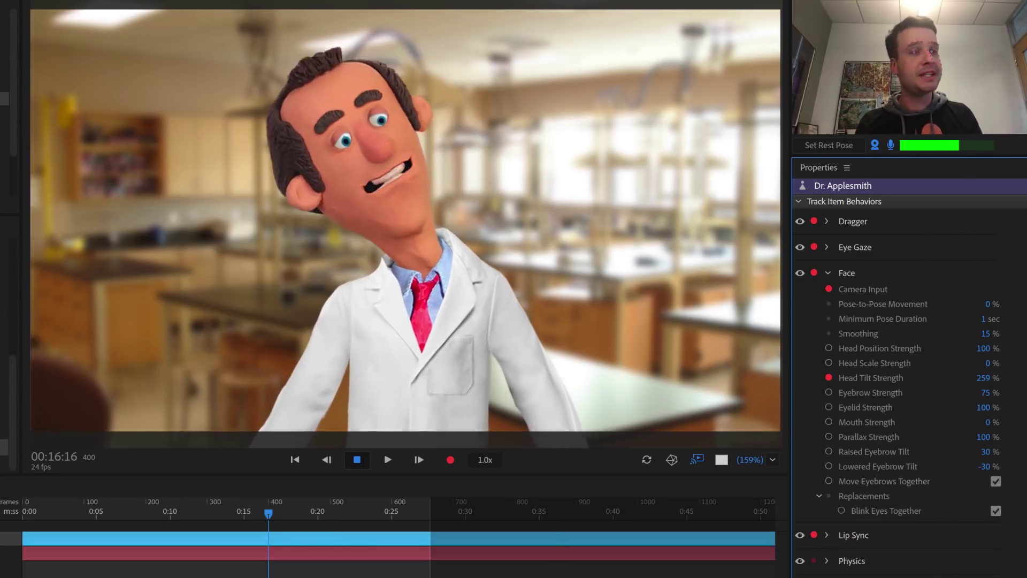
pyautogui.moveTo(127, 508)
pyautogui.mouseDown()
pyautogui.moveTo(287, 515)
pyautogui.moveTo(115, 516)
pyautogui.mouseUp()
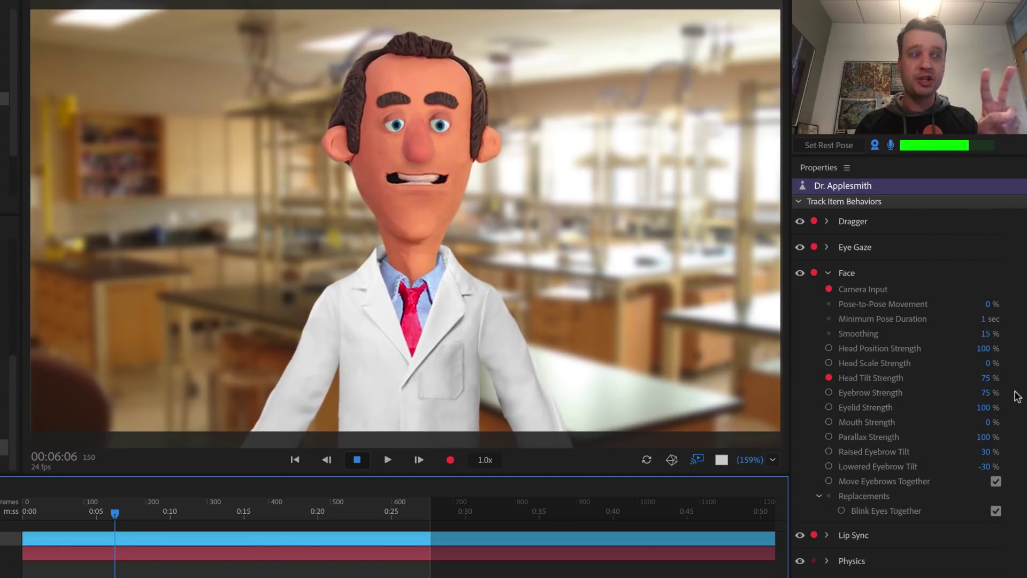
# - Disarm Head Tilt Strength, set it to 237 %, and reset the parameter to its default
pyautogui.click(829, 378)
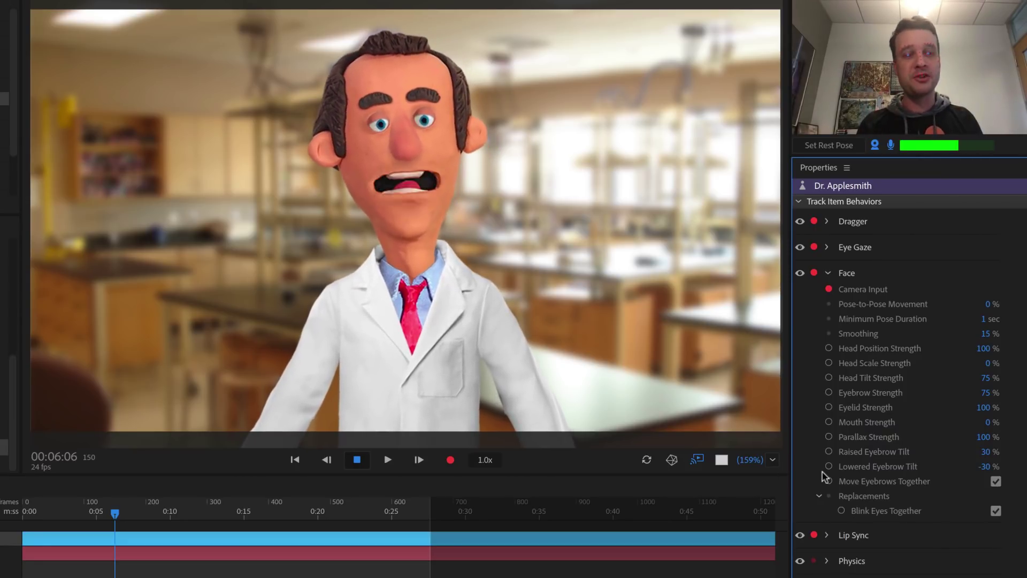
pyautogui.moveTo(987, 377)
pyautogui.mouseDown()
pyautogui.moveTo(1016, 289)
pyautogui.moveTo(997, 363)
pyautogui.mouseUp()
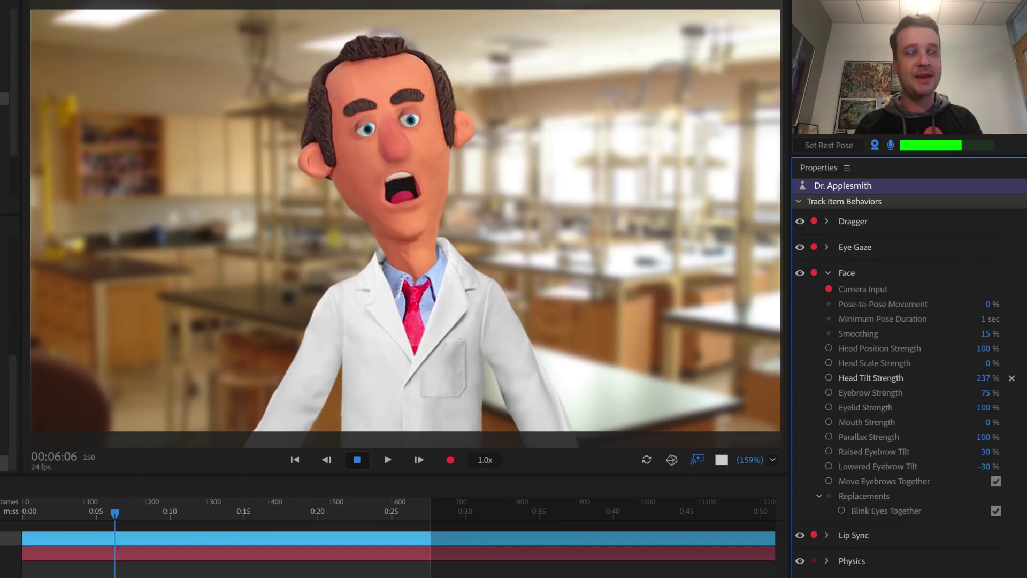
pyautogui.click(1011, 377)
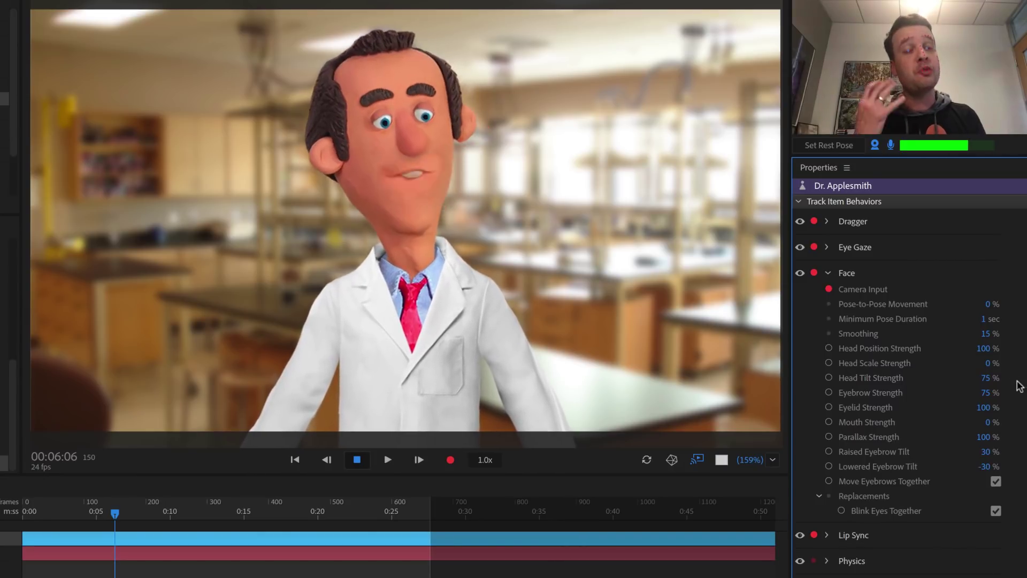
# - Record a performance from frame 0 with Head Tilt Strength armed, varying its value from 197 % during the take
pyautogui.moveTo(129, 516); pyautogui.dragTo(22, 517)
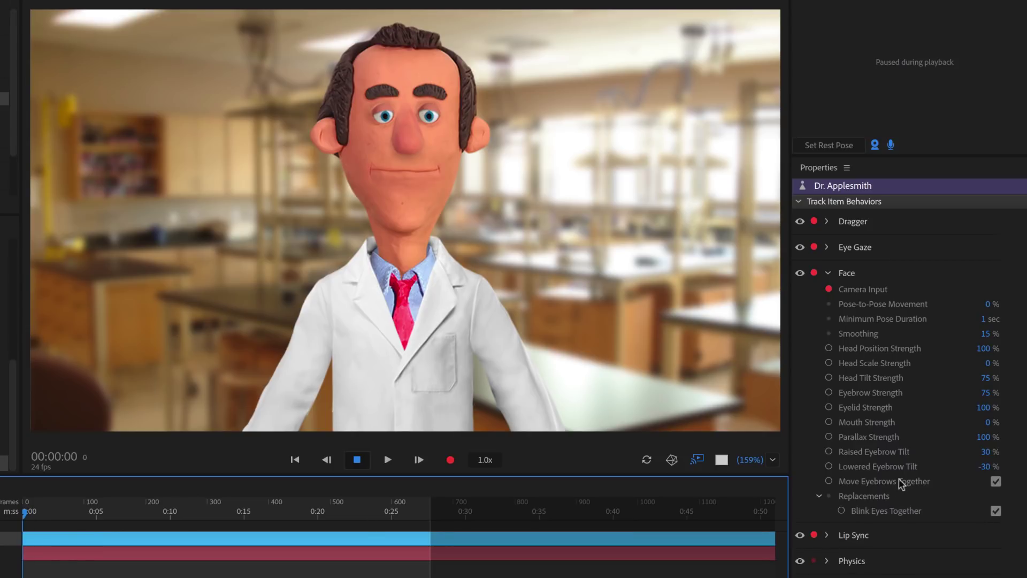
pyautogui.click(829, 378)
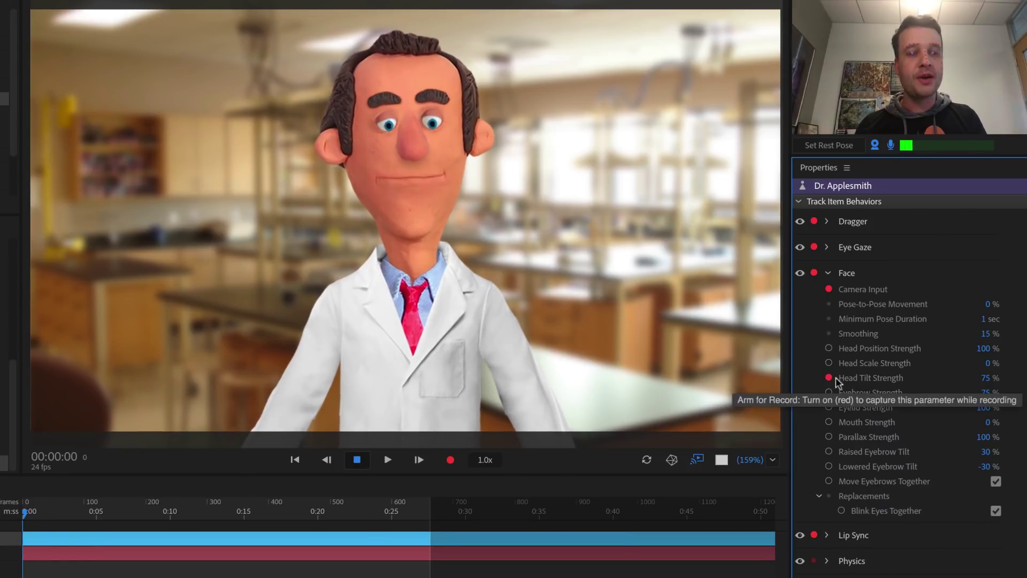
pyautogui.moveTo(985, 377); pyautogui.dragTo(1009, 308)
pyautogui.click(451, 459)
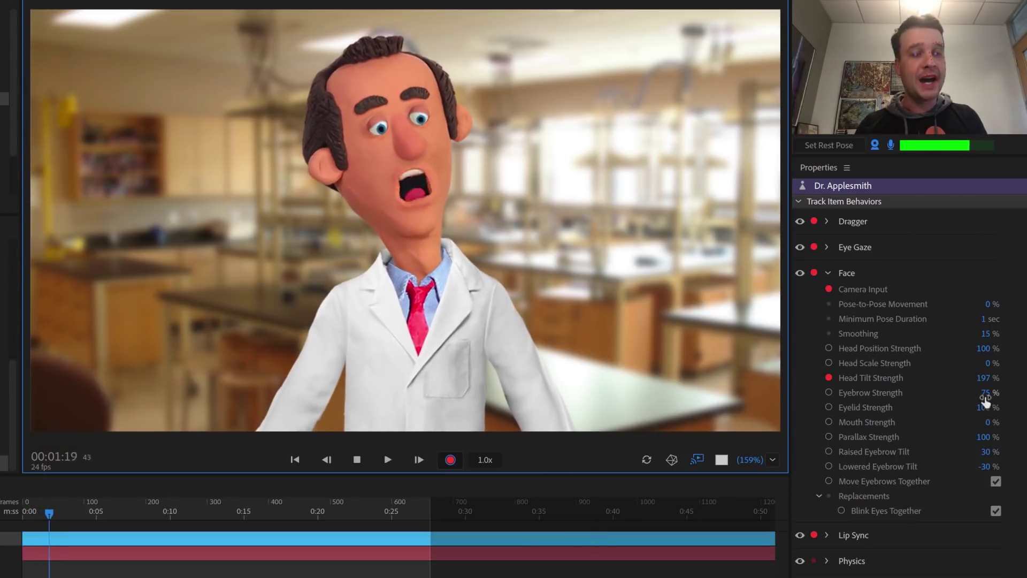
pyautogui.moveTo(983, 378); pyautogui.dragTo(962, 379)
pyautogui.press('space')
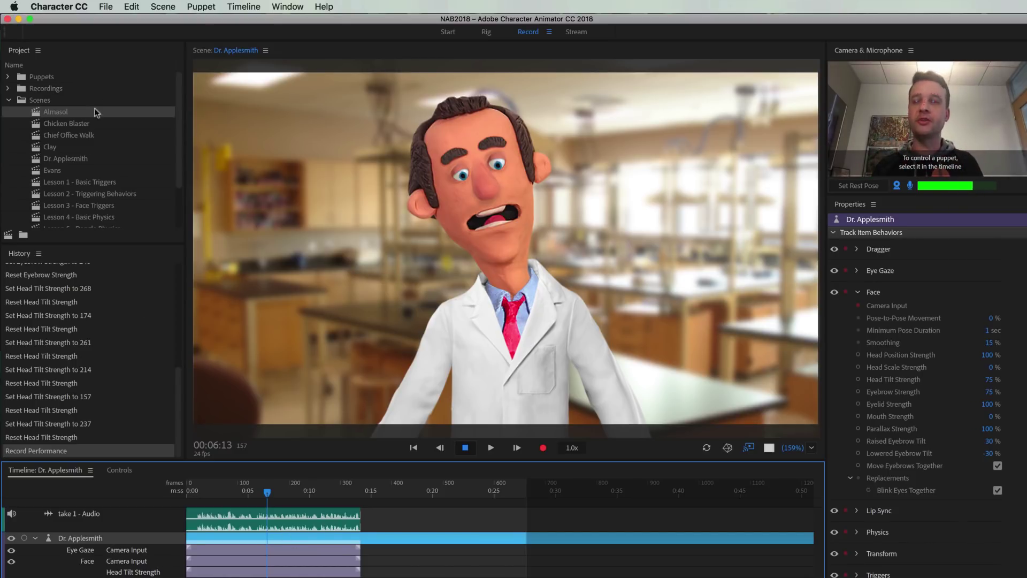
# - Export the current frame of the scene as a PNG named Dr. Applesmith Frame to the Desktop
pyautogui.click(106, 5)
pyautogui.moveTo(171, 162)
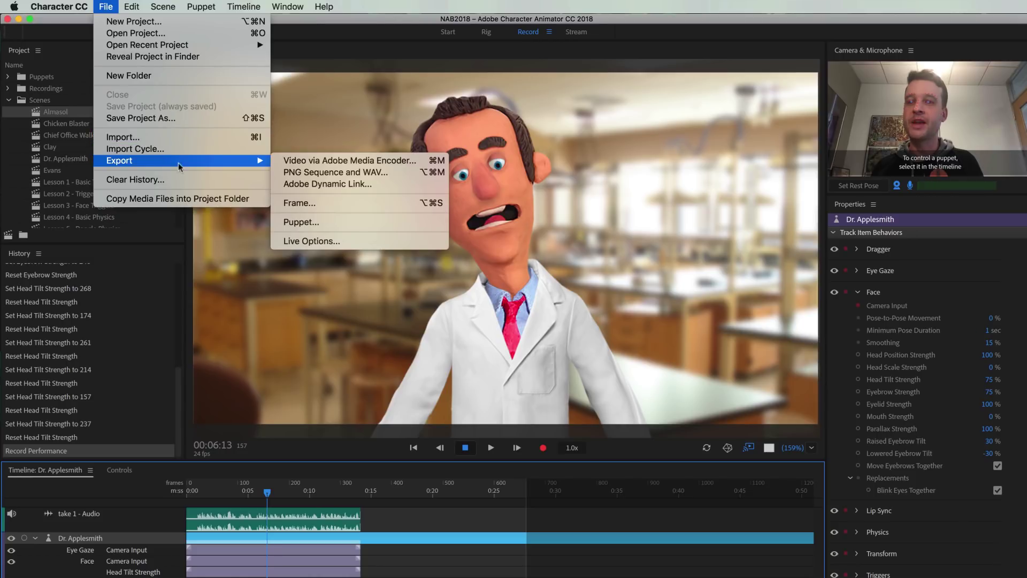
pyautogui.click(340, 201)
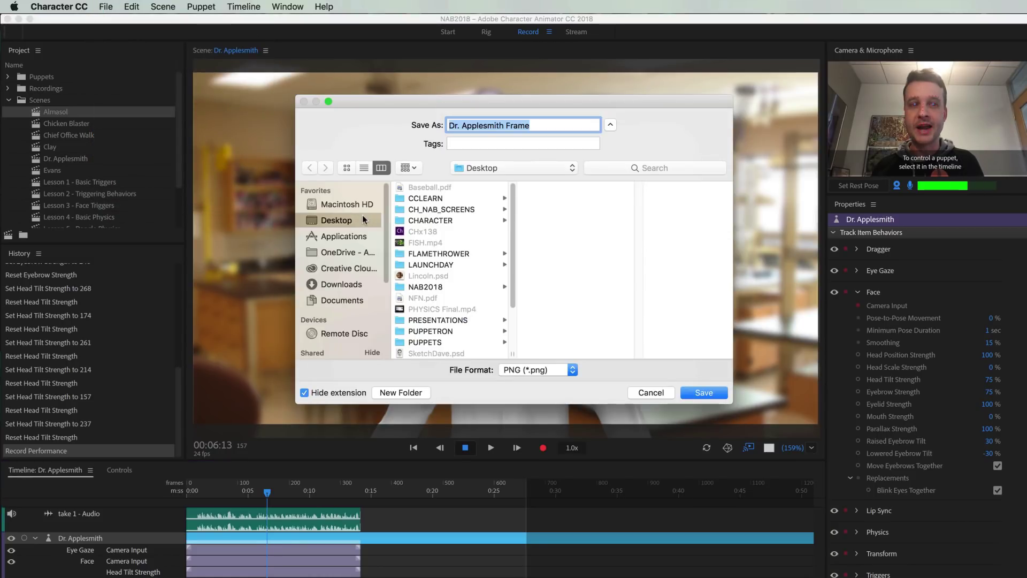
pyautogui.click(701, 392)
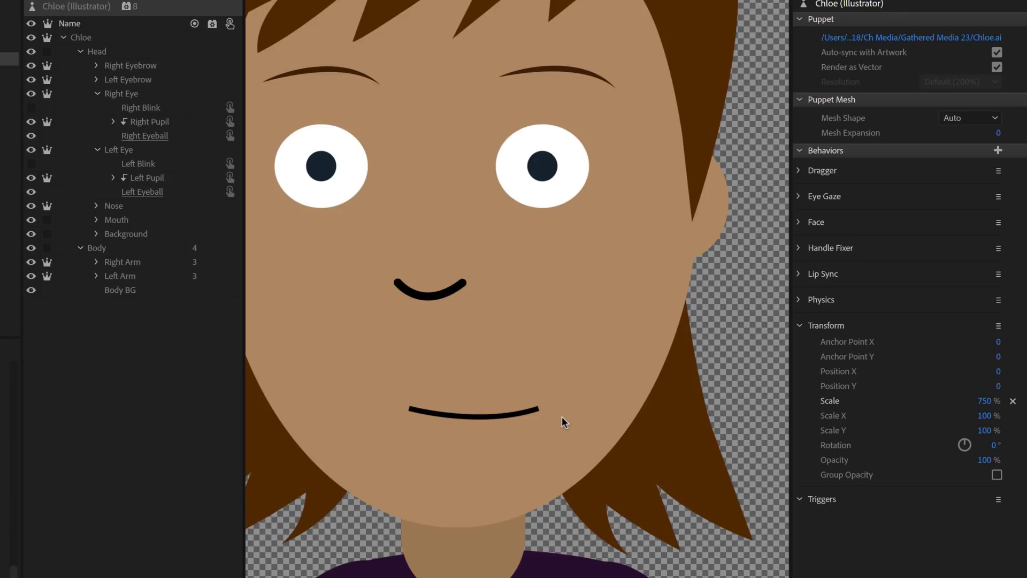
# - Turn off vector rendering for the Chloe (Illustrator) puppet and set its resolution to Draft (50%)
pyautogui.click(996, 67)
pyautogui.click(996, 67)
pyautogui.click(996, 83)
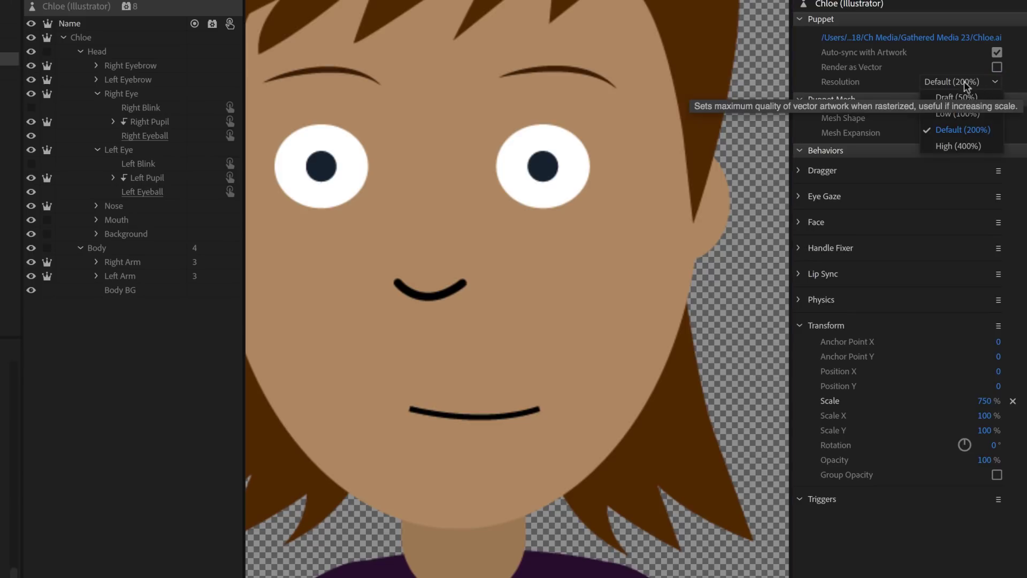
pyautogui.click(983, 100)
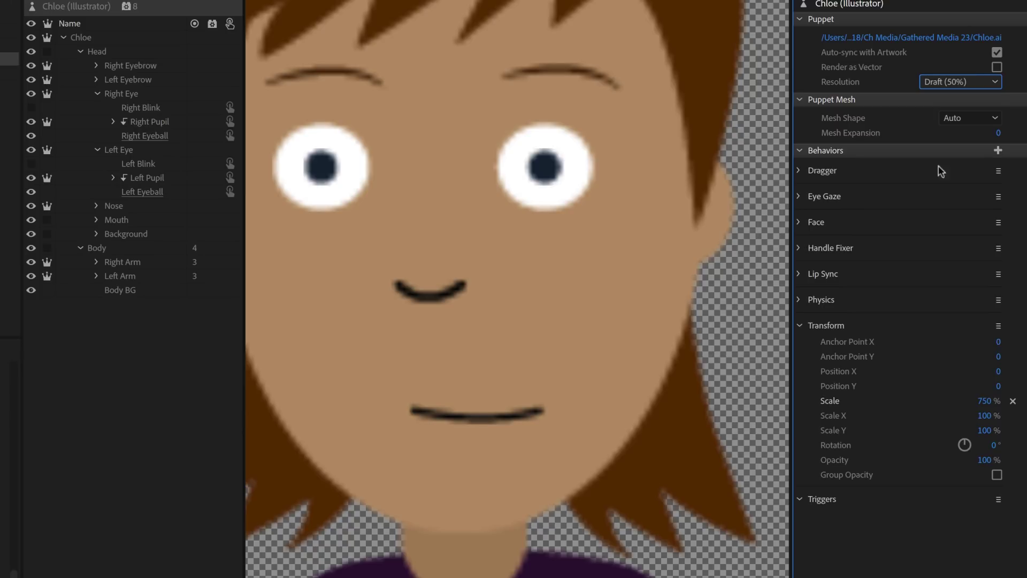
# - Raise the Chloe puppet's resolution to Low (100%) and from there to Default (200%)
pyautogui.click(983, 81)
pyautogui.click(963, 113)
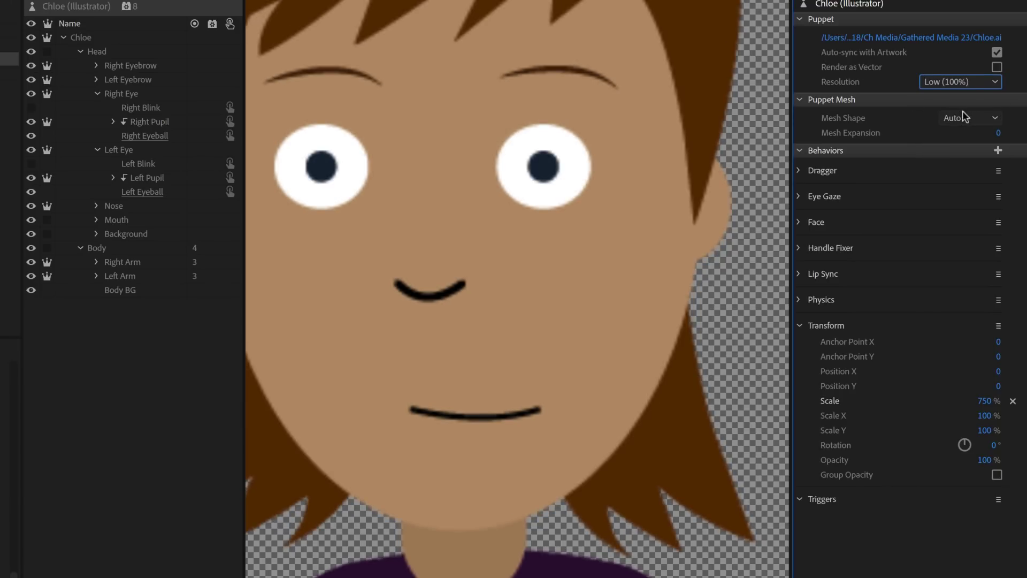
pyautogui.click(958, 81)
pyautogui.click(952, 129)
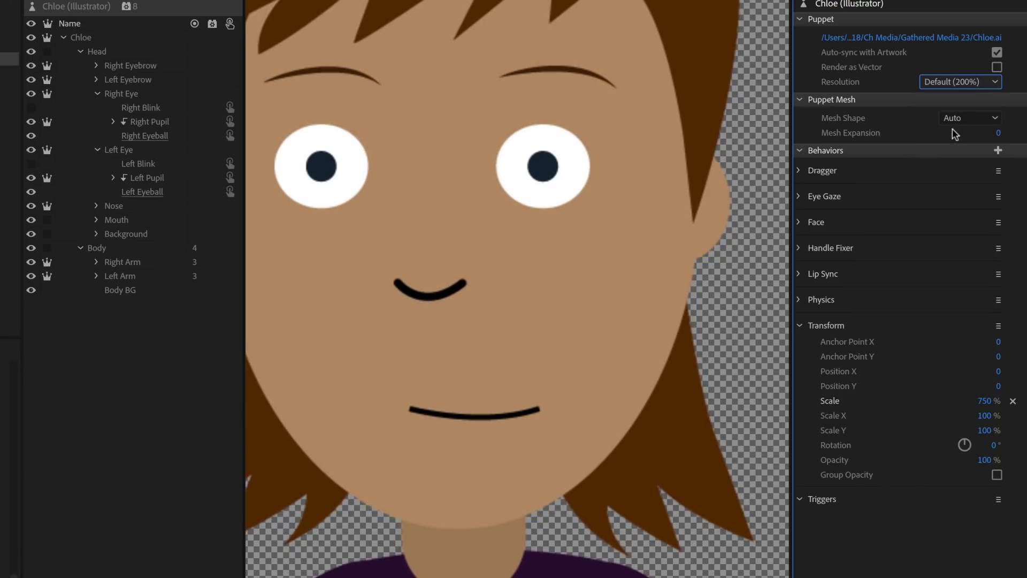
# - Set the Chloe puppet's resolution to High (400%)
pyautogui.scroll(3, 652, 399)
pyautogui.scroll(-4, 651, 399)
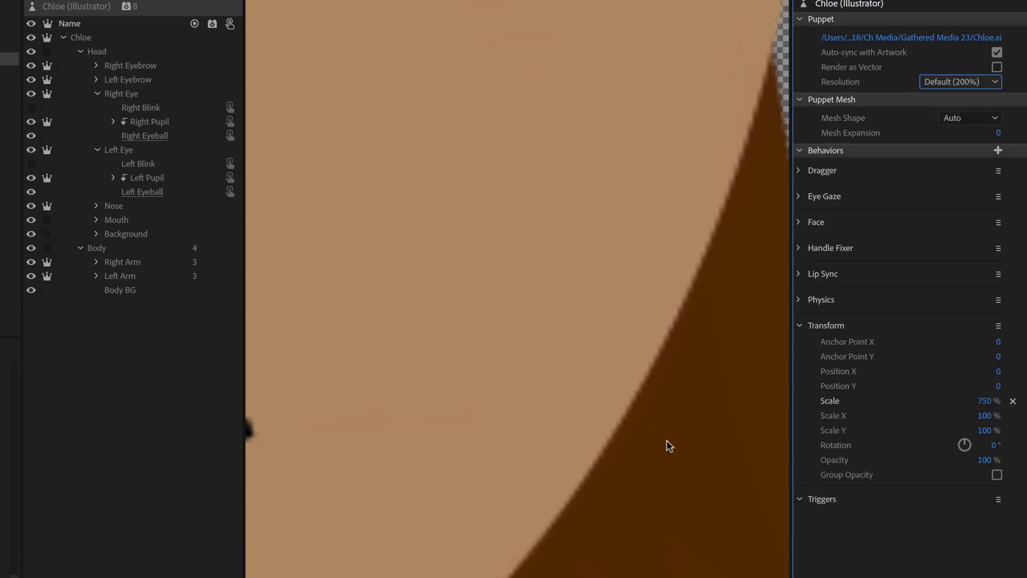
pyautogui.press('space')
pyautogui.press('Escape')
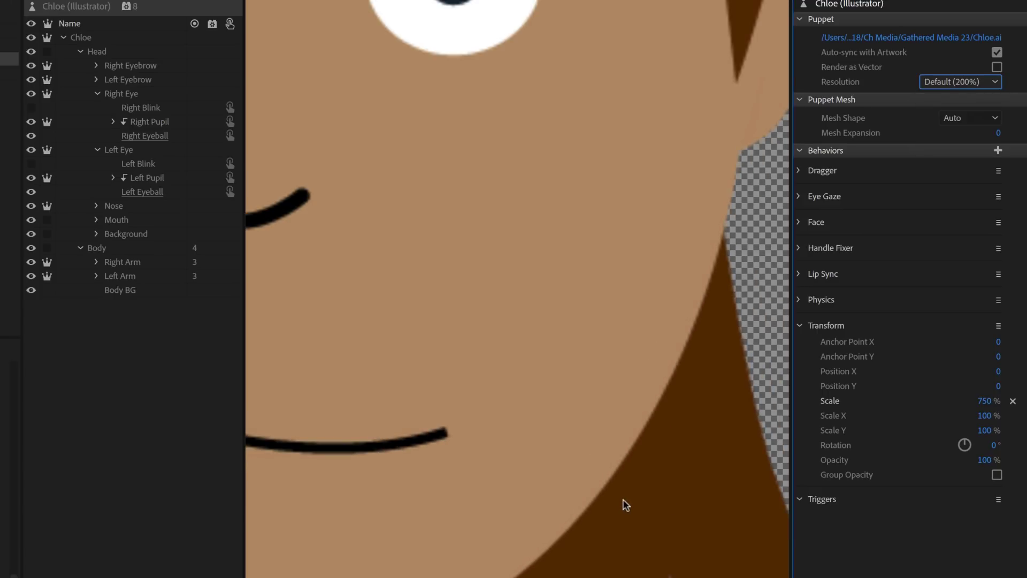
pyautogui.scroll(1, 630, 484)
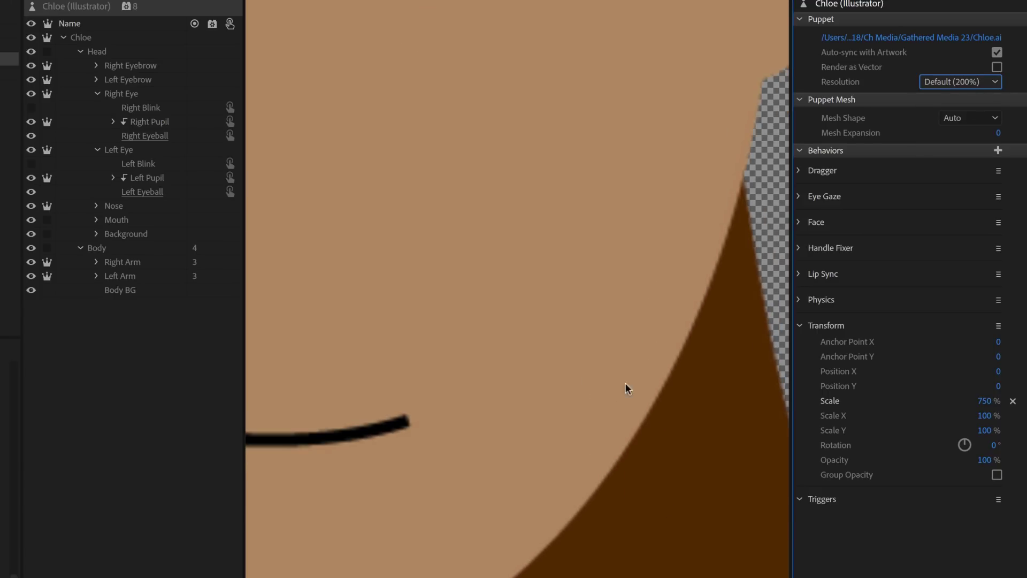
pyautogui.click(963, 82)
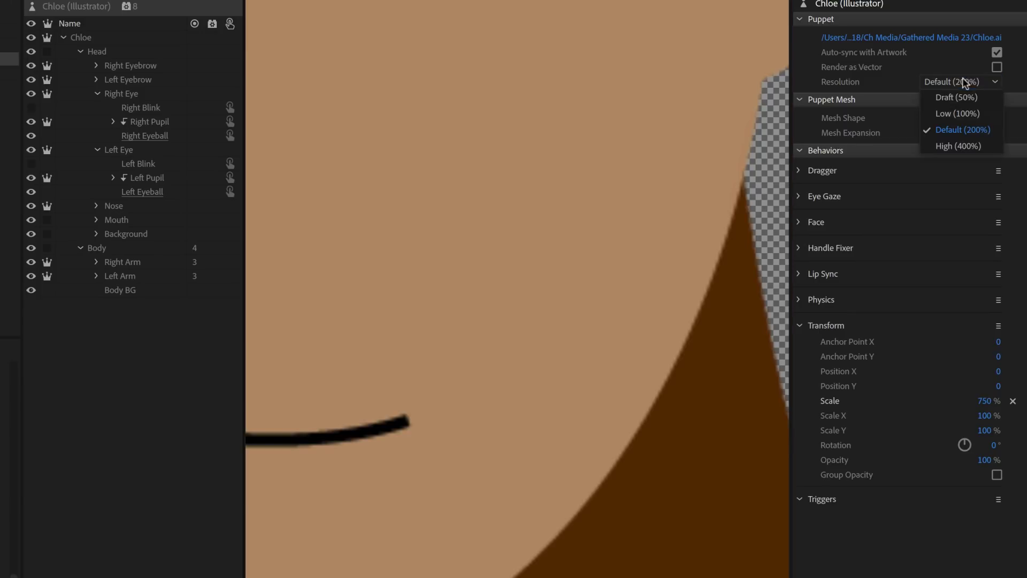
pyautogui.click(962, 146)
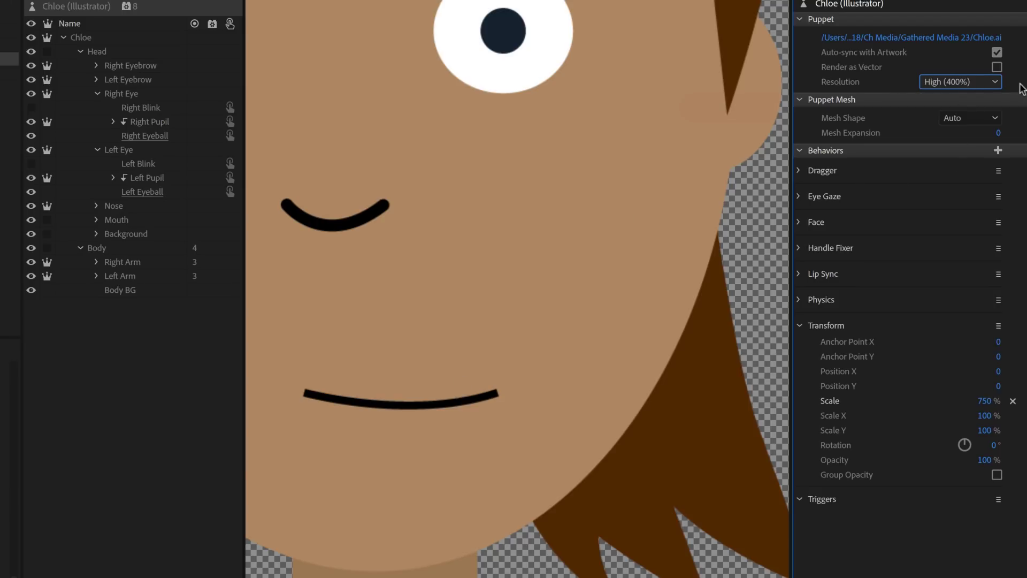
# - Try the Draft (50%) and Low (100%) resolutions on the Chloe puppet and return it to High (400%)
pyautogui.click(980, 82)
pyautogui.click(971, 97)
pyautogui.click(969, 84)
pyautogui.click(965, 109)
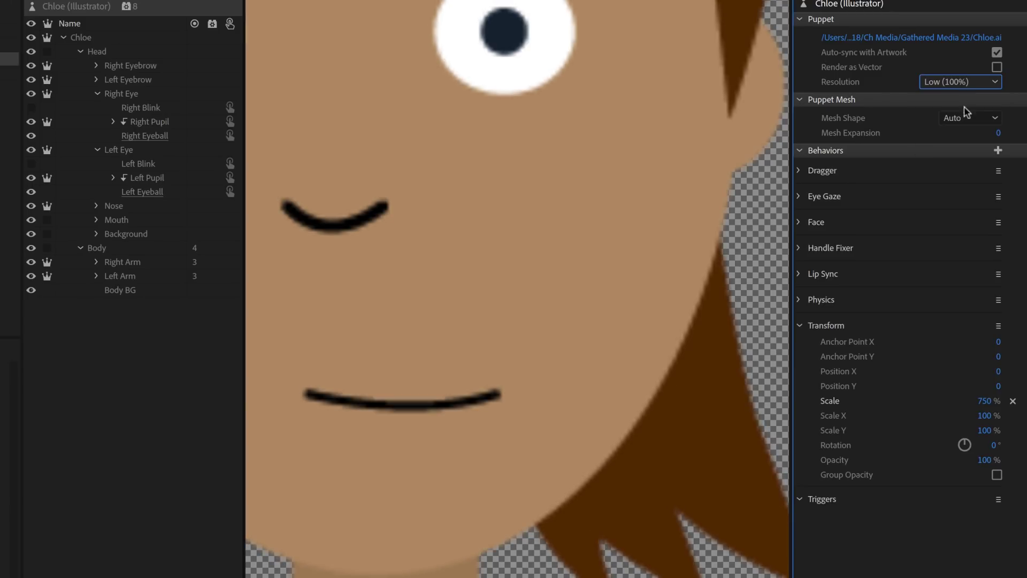
pyautogui.click(988, 83)
pyautogui.click(972, 147)
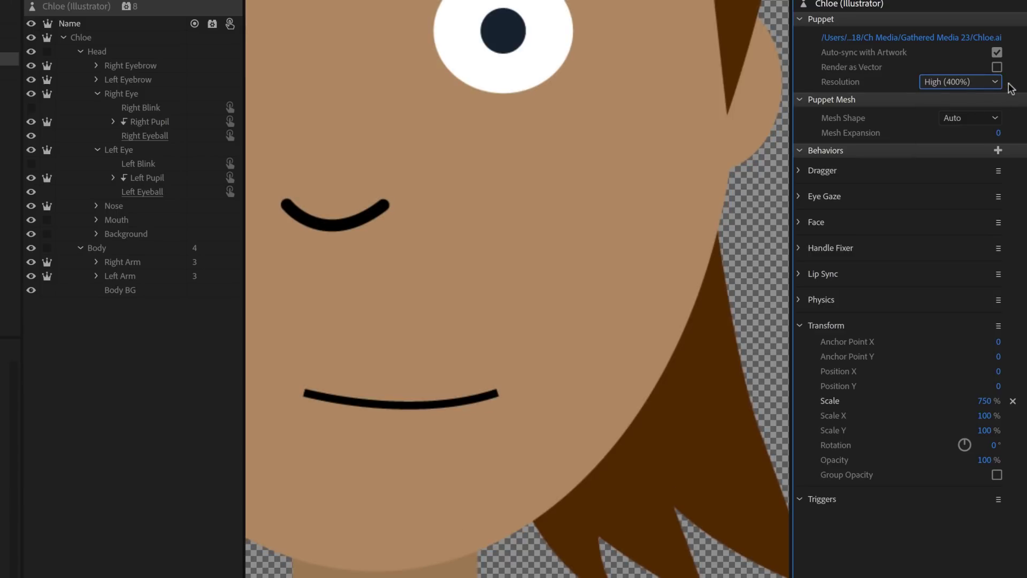